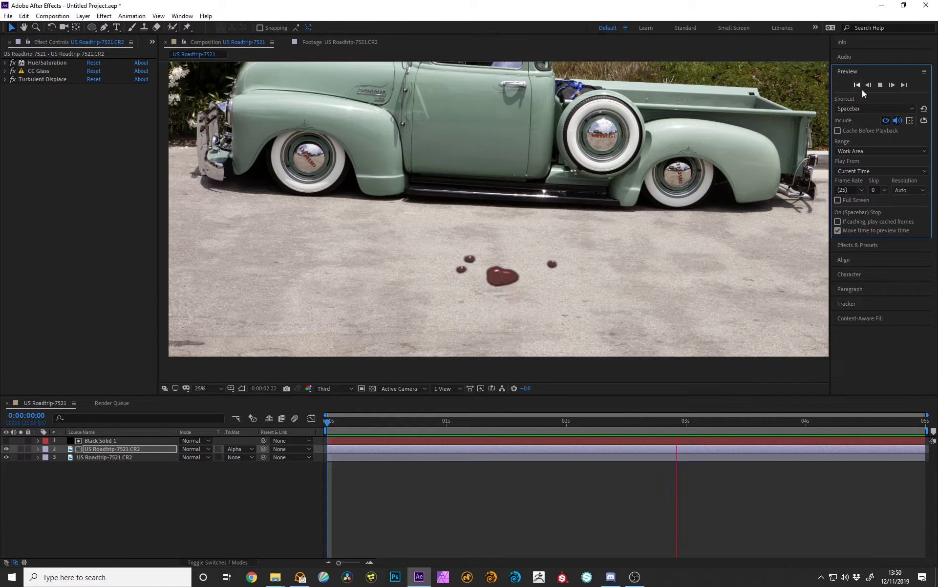
- Stop the preview and scrub the liquid droplet animation to about 0:00:02:22, ending back at the first frame
{"action": "left_click", "coordinate": [880, 85]}
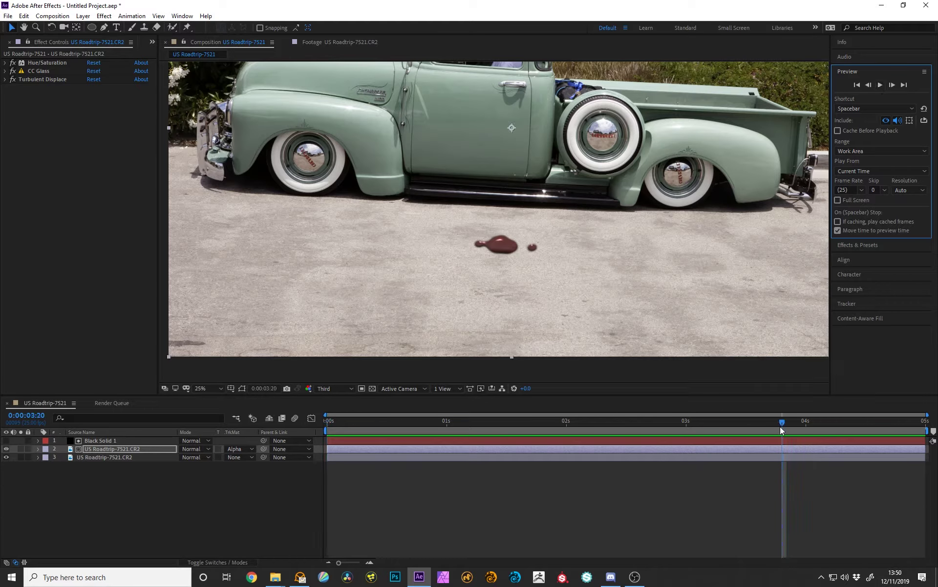
{"action": "left_click_drag", "start_coordinate": [782, 423], "coordinate": [309, 433]}
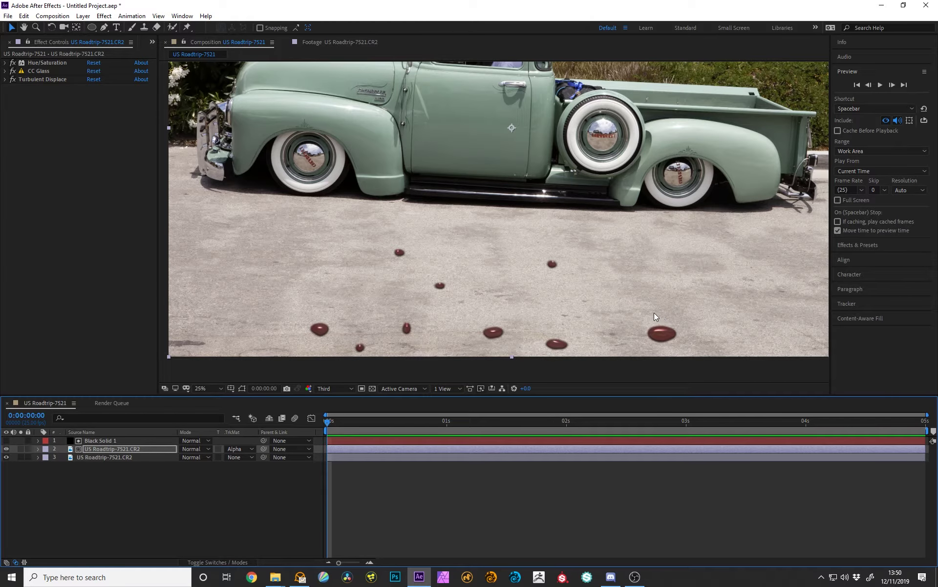
{"action": "key", "text": "space"}
{"action": "left_click_drag", "start_coordinate": [546, 284], "coordinate": [546, 301]}
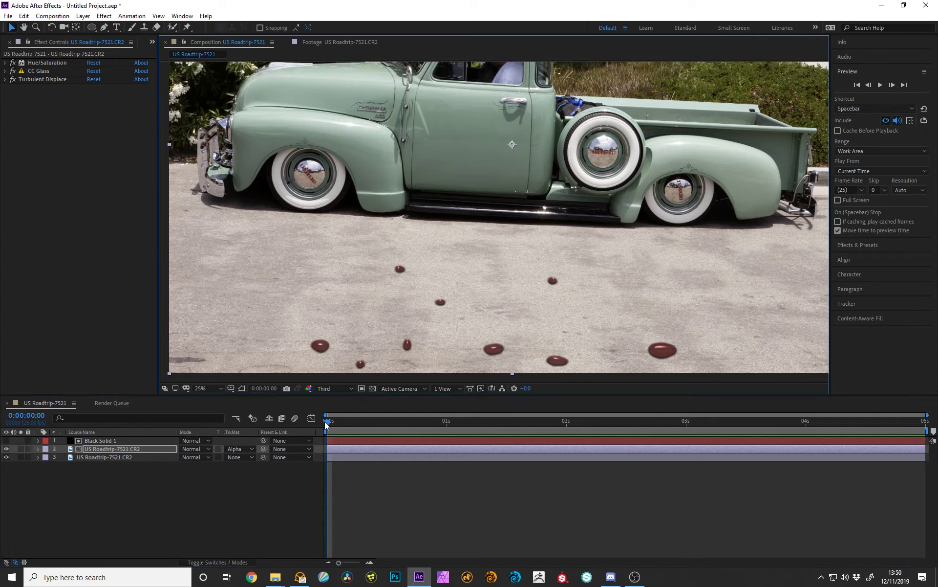
{"action": "left_click_drag", "start_coordinate": [328, 421], "coordinate": [673, 415]}
{"action": "left_click_drag", "start_coordinate": [538, 235], "coordinate": [549, 288]}
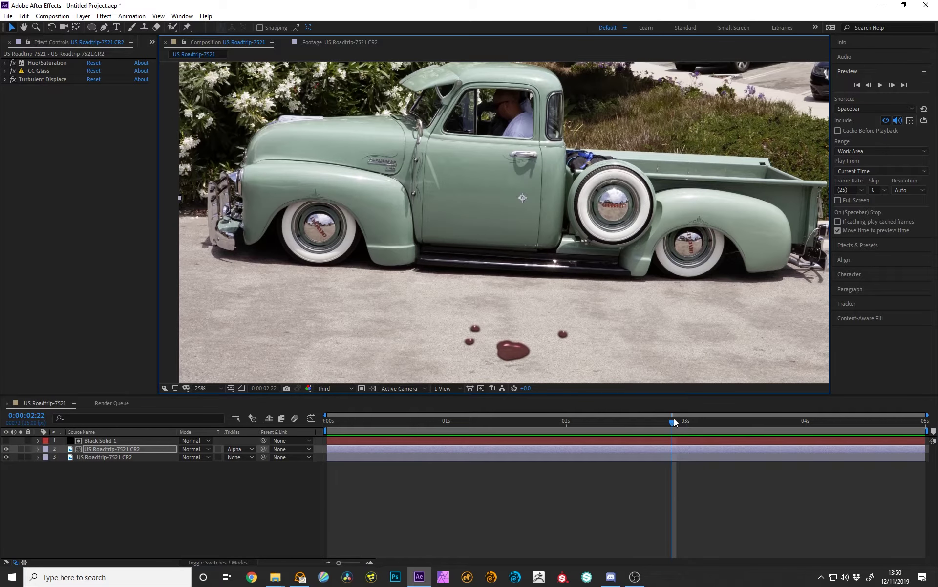
{"action": "left_click_drag", "start_coordinate": [673, 423], "coordinate": [289, 377]}
{"action": "left_click_drag", "start_coordinate": [558, 322], "coordinate": [552, 249]}
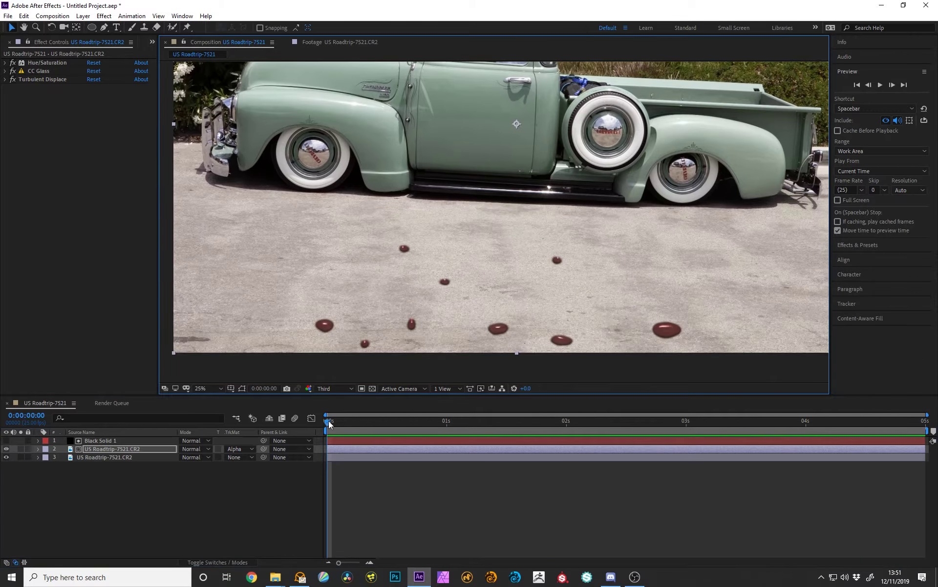
- Review the droplets merging on the pavement up to about 0:00:01:16 and return to the start of the composition
{"action": "left_click_drag", "start_coordinate": [328, 421], "coordinate": [259, 423]}
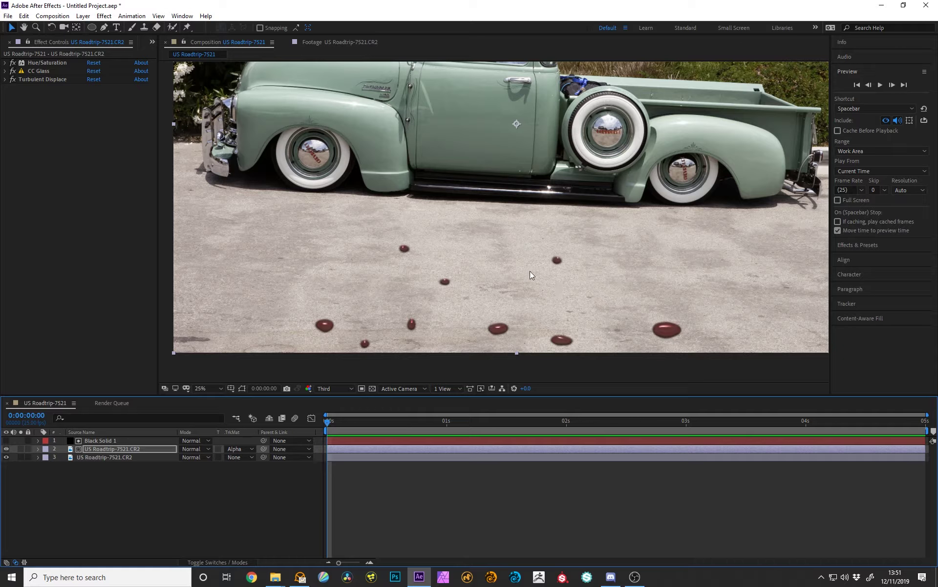
{"action": "left_click_drag", "start_coordinate": [329, 422], "coordinate": [523, 448]}
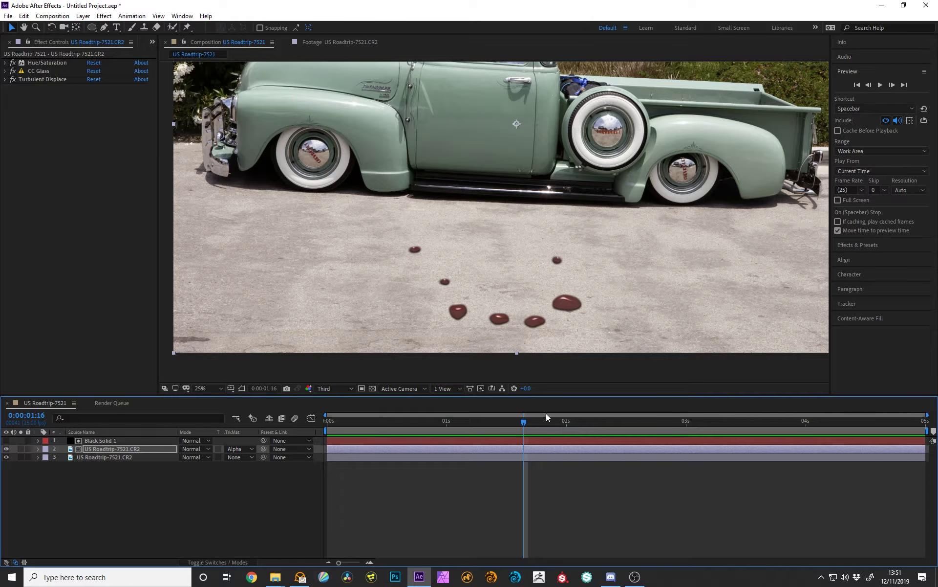
{"action": "left_click_drag", "start_coordinate": [524, 422], "coordinate": [318, 428]}
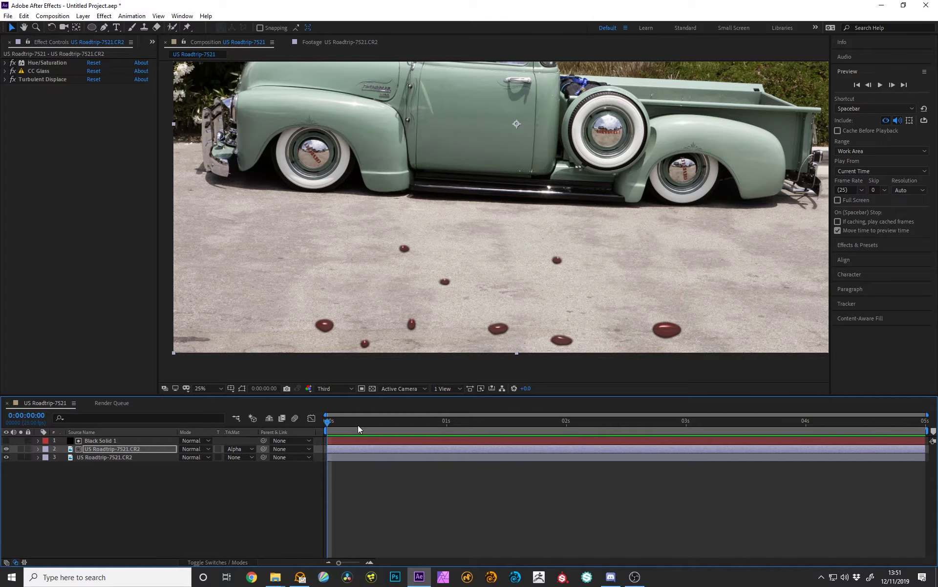
{"action": "left_click_drag", "start_coordinate": [519, 284], "coordinate": [512, 307]}
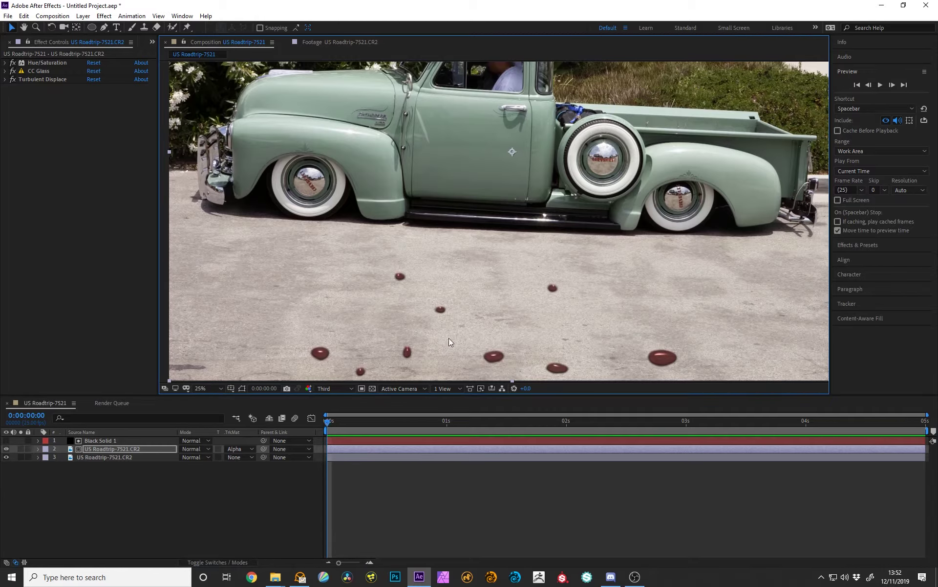
{"action": "mouse_move", "coordinate": [325, 421]}
{"action": "left_mouse_down"}
{"action": "mouse_move", "coordinate": [913, 422]}
{"action": "mouse_move", "coordinate": [316, 420]}
{"action": "left_mouse_up"}
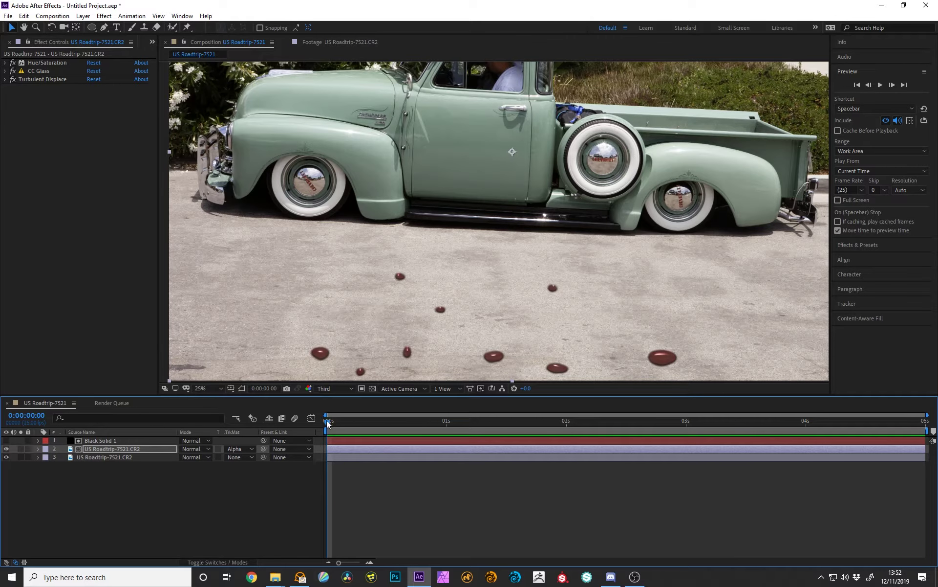
{"action": "left_click_drag", "start_coordinate": [341, 422], "coordinate": [307, 427]}
- Turn off the Inner Shadow and Drop Shadow layer styles on the upper US Roadtrip-7521.CR2 layer
{"action": "left_click", "coordinate": [37, 449]}
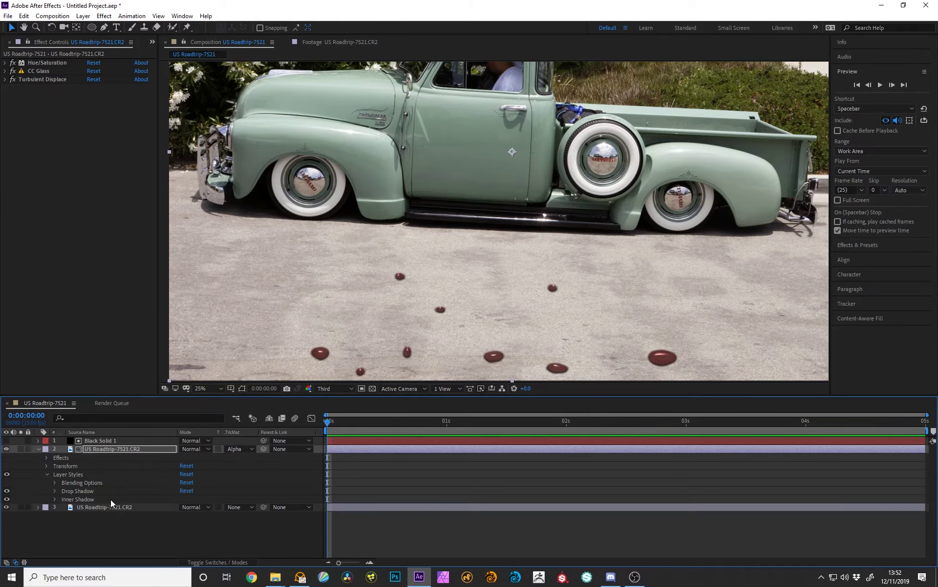
{"action": "left_click", "coordinate": [7, 499]}
{"action": "left_click", "coordinate": [6, 491]}
{"action": "left_click", "coordinate": [37, 449]}
- Make Black Solid 1 visible, set the photo layer beneath it to No Track Matte, and hide that photo layer
{"action": "left_click", "coordinate": [7, 440]}
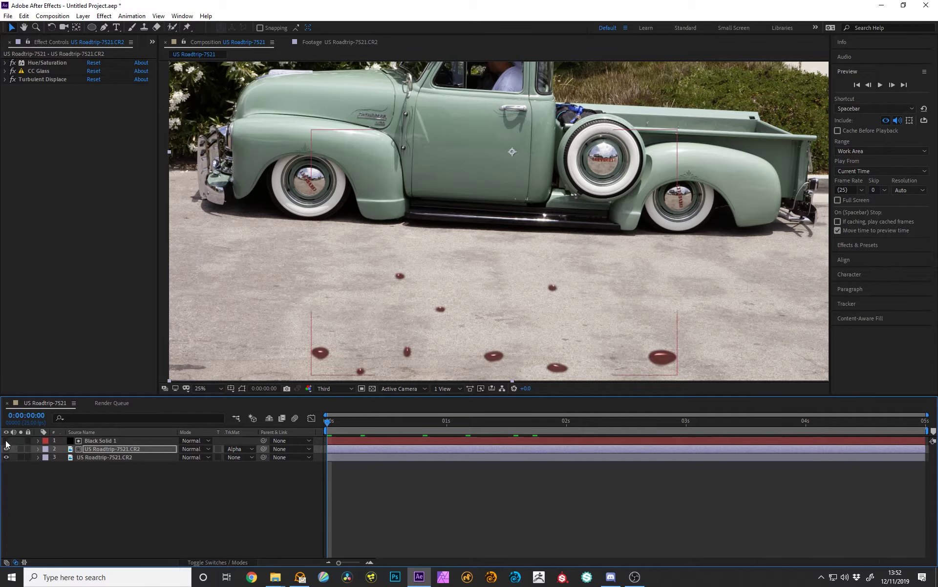
{"action": "left_click", "coordinate": [252, 449]}
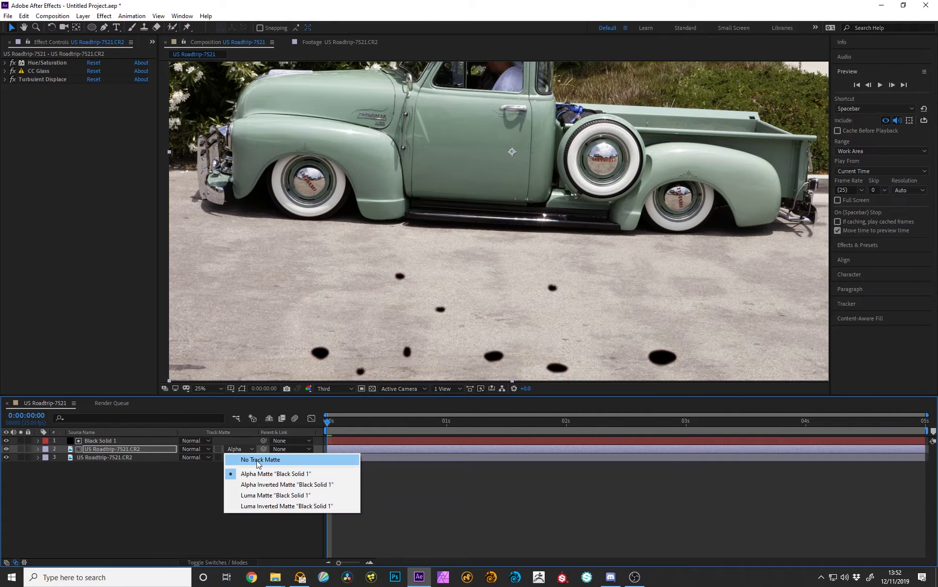
{"action": "left_click", "coordinate": [257, 459]}
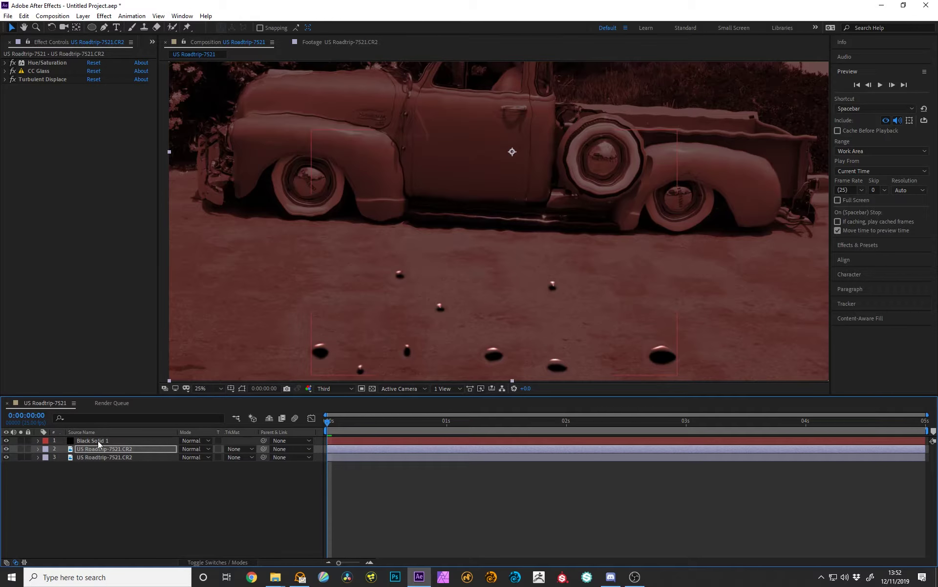
{"action": "left_click", "coordinate": [6, 448]}
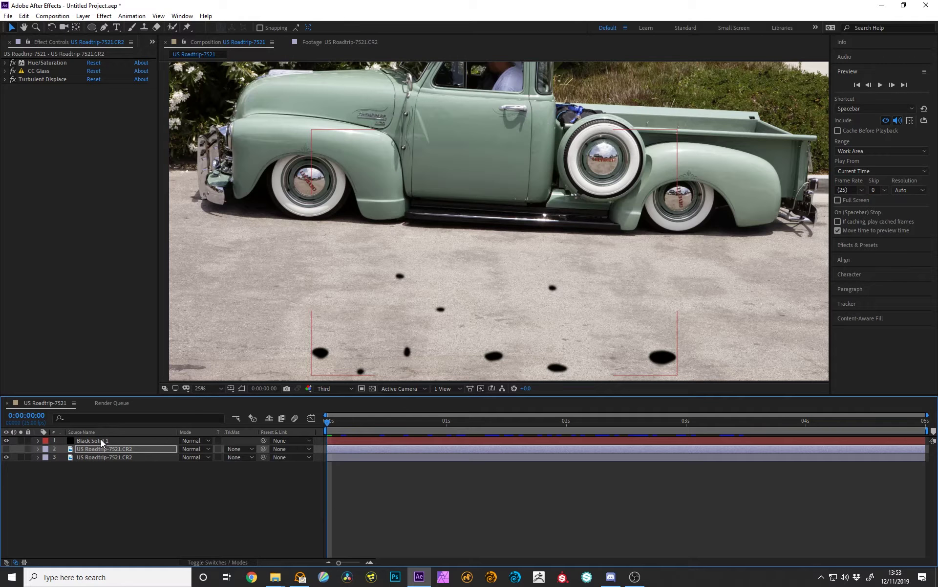
- Disable the Turbulent Displace, CC Vector Blur and Fast Box Blur effects on Black Solid 1
{"action": "left_click", "coordinate": [100, 440]}
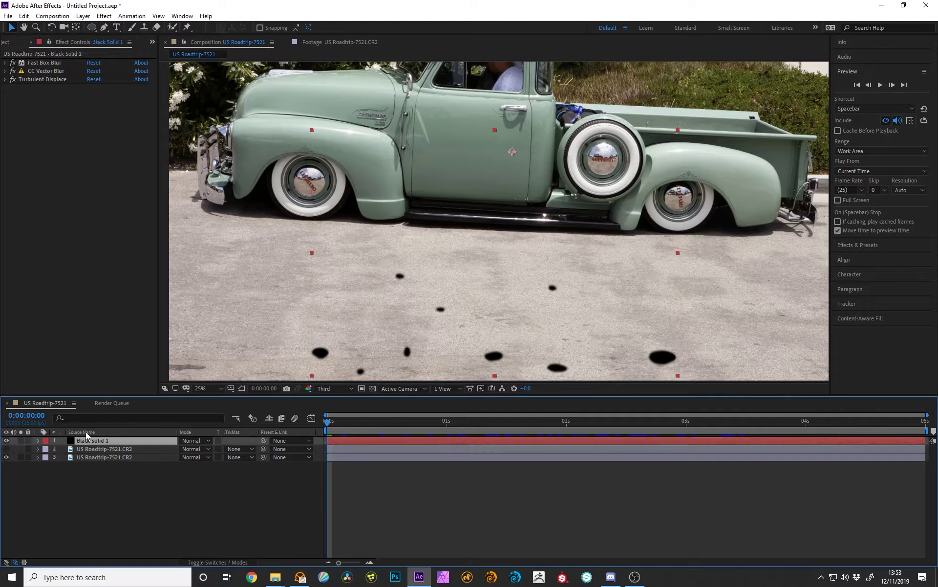
{"action": "left_click", "coordinate": [13, 80]}
{"action": "left_click", "coordinate": [13, 71]}
{"action": "left_click", "coordinate": [12, 63]}
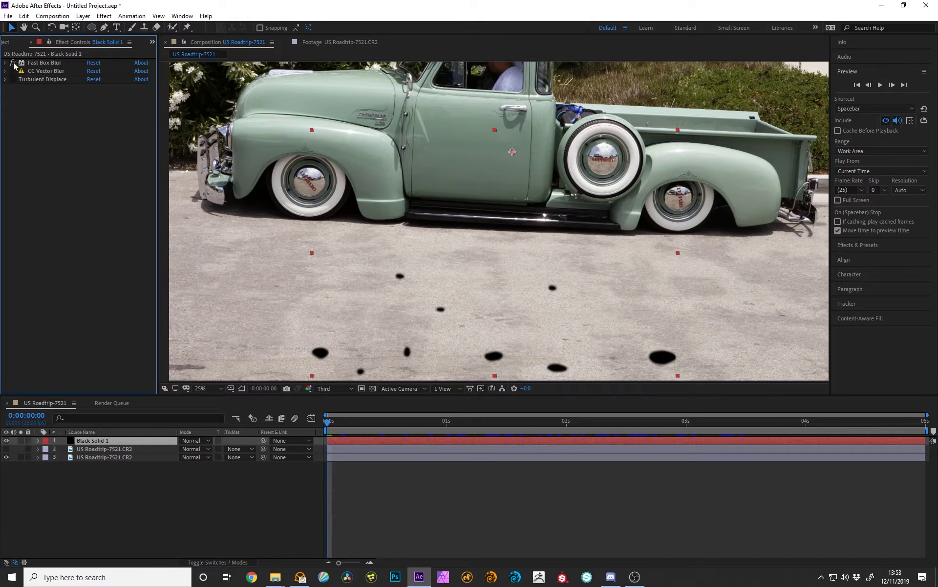
- Examine the plain black ovals placed on the pavement below the truck
{"action": "scroll", "coordinate": [563, 327], "scroll_direction": "down", "scroll_amount": 2}
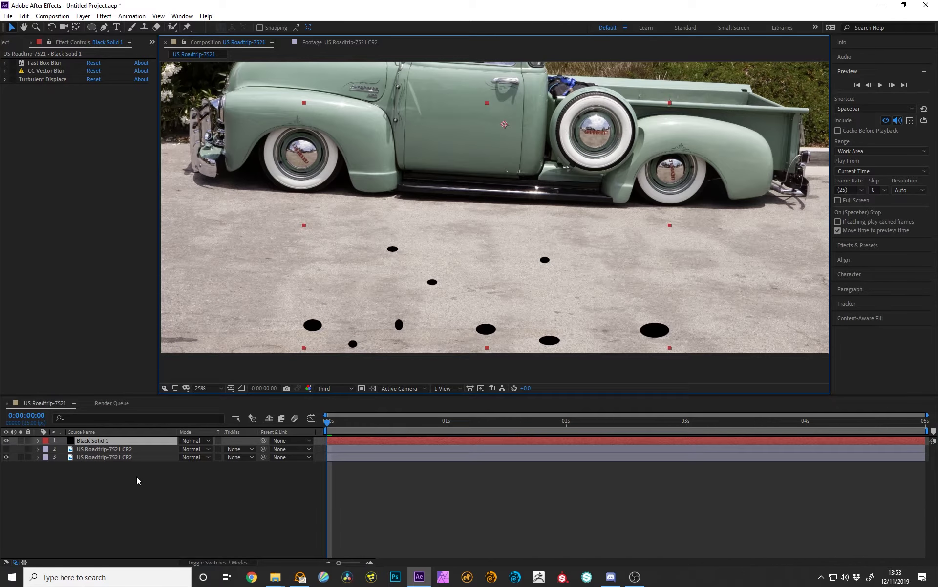
{"action": "left_click_drag", "start_coordinate": [537, 153], "coordinate": [538, 272]}
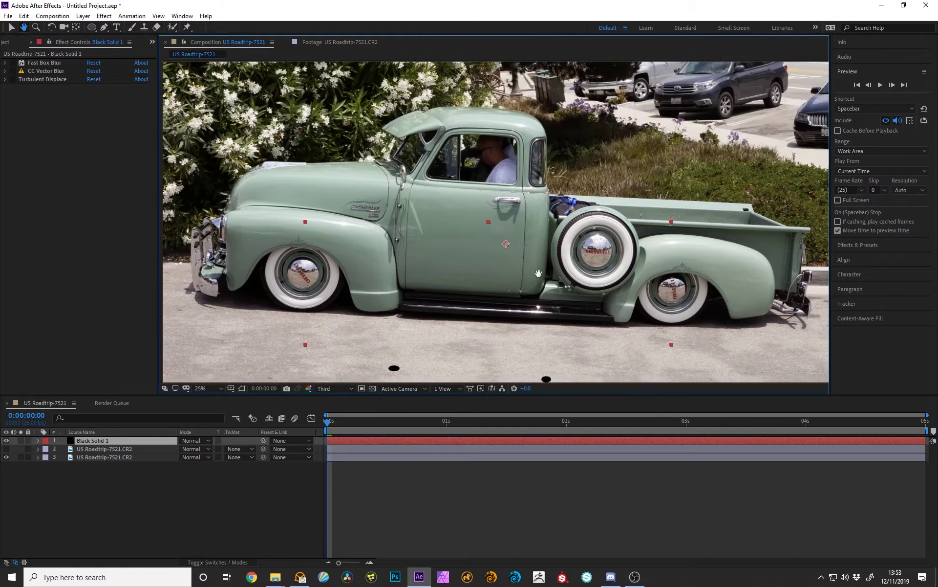
{"action": "scroll", "coordinate": [465, 284], "scroll_direction": "down", "scroll_amount": 8}
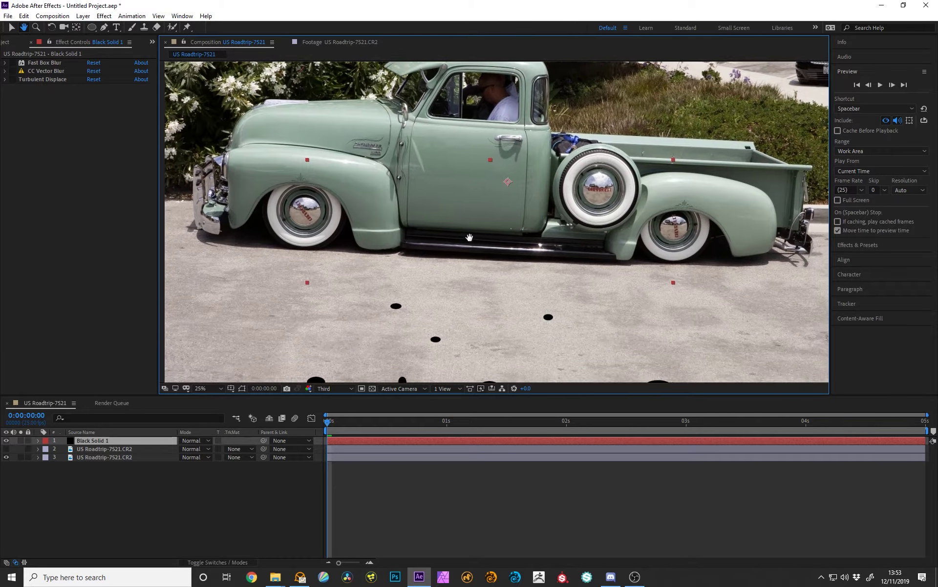
{"action": "key", "text": "v"}
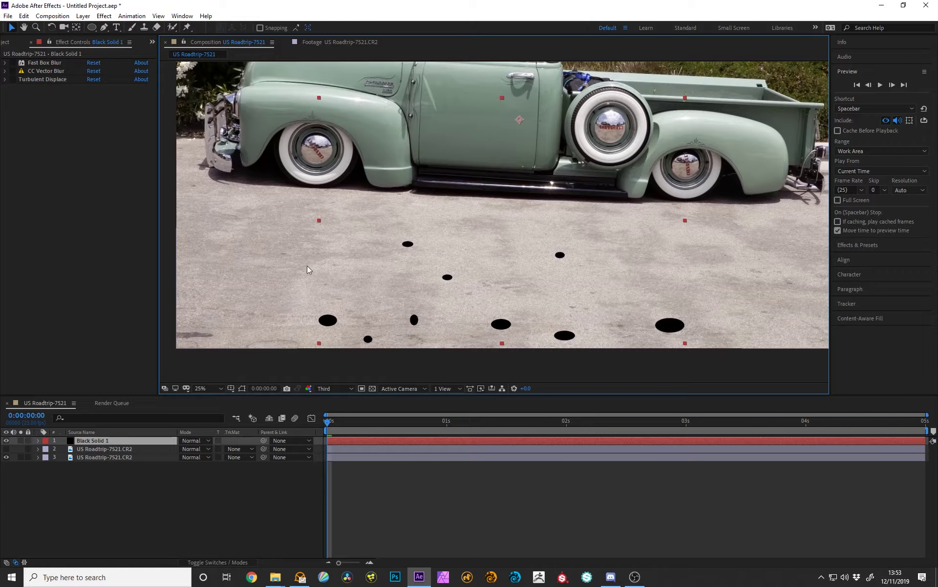
{"action": "key", "text": "h"}
{"action": "left_click_drag", "start_coordinate": [454, 286], "coordinate": [448, 306]}
{"action": "key", "text": "v"}
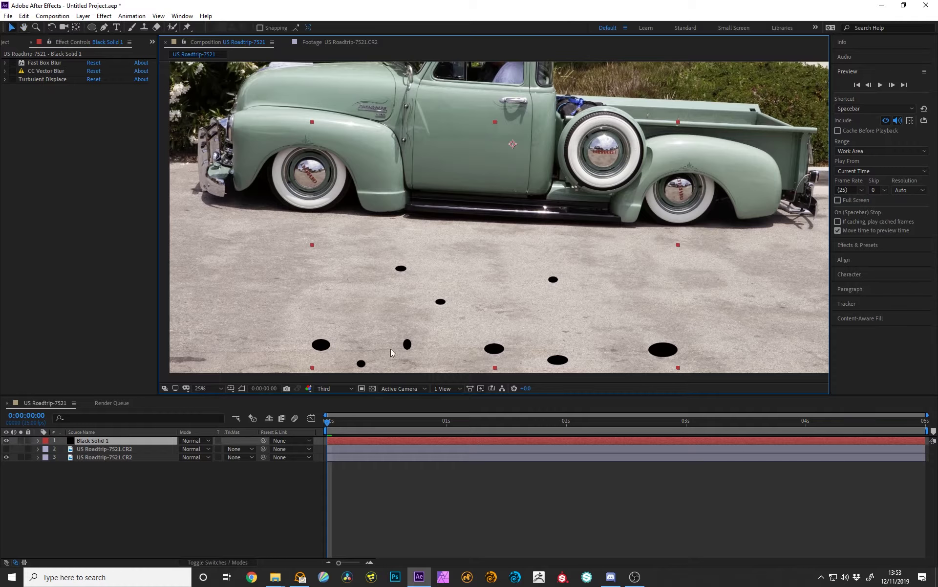
{"action": "left_click_drag", "start_coordinate": [514, 228], "coordinate": [521, 248]}
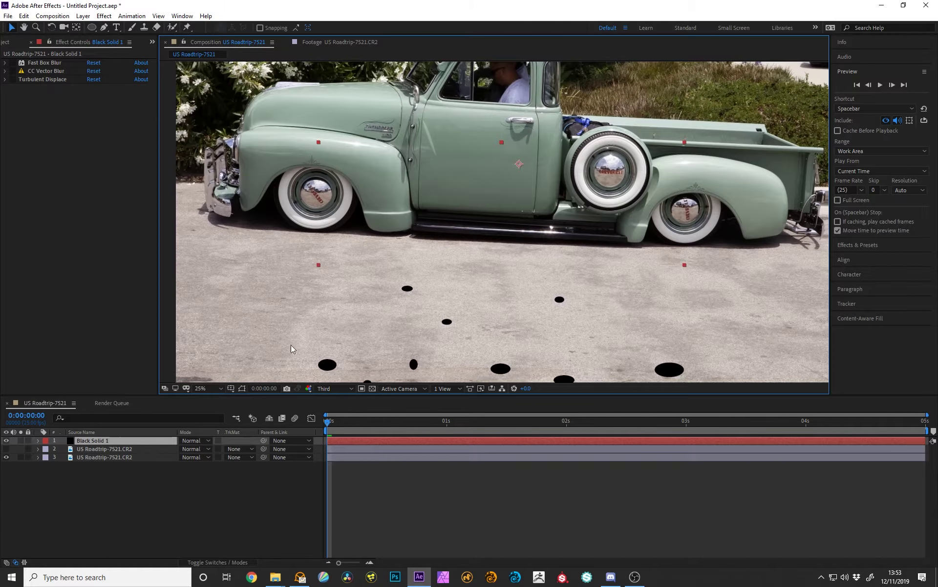
- Open Black Solid 1 in its Layer view and compare its masks with the original US Roadtrip-7521.CR2 footage
{"action": "double_click", "coordinate": [113, 441]}
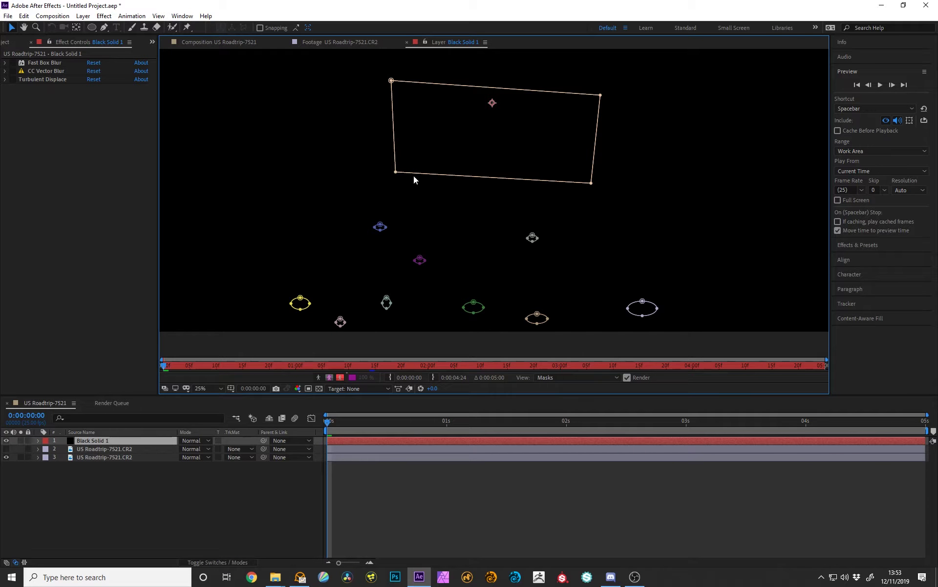
{"action": "left_click", "coordinate": [345, 42]}
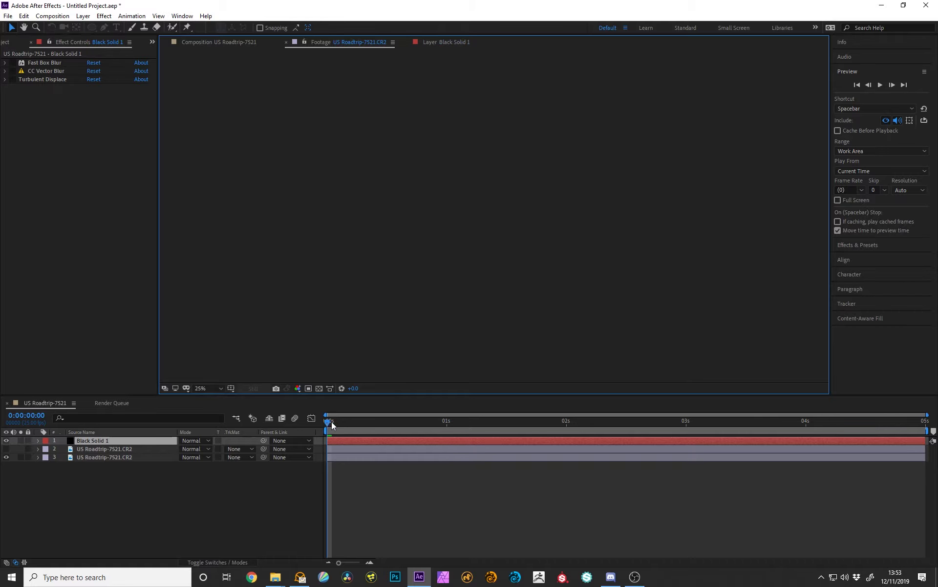
{"action": "left_click_drag", "start_coordinate": [332, 422], "coordinate": [321, 423]}
{"action": "left_click", "coordinate": [311, 43]}
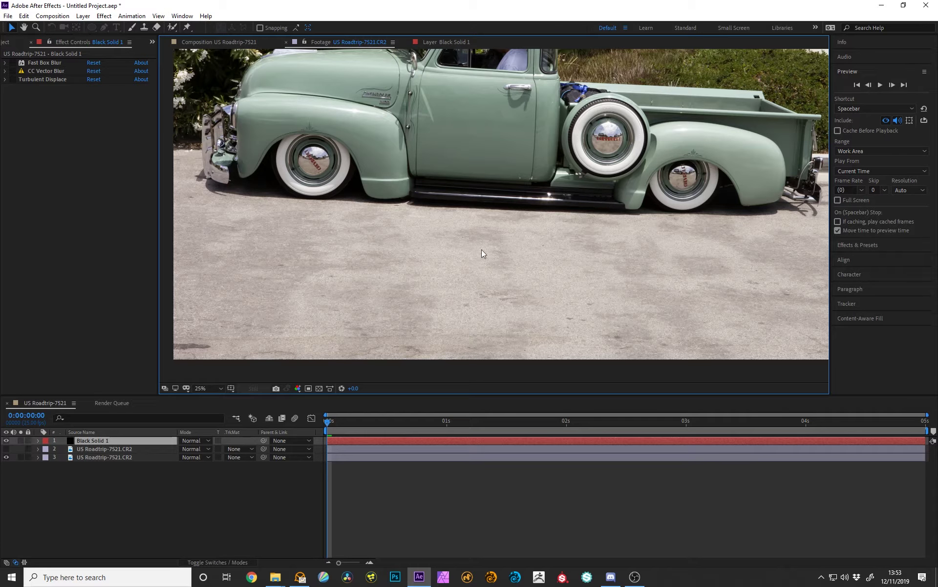
{"action": "left_click", "coordinate": [431, 43]}
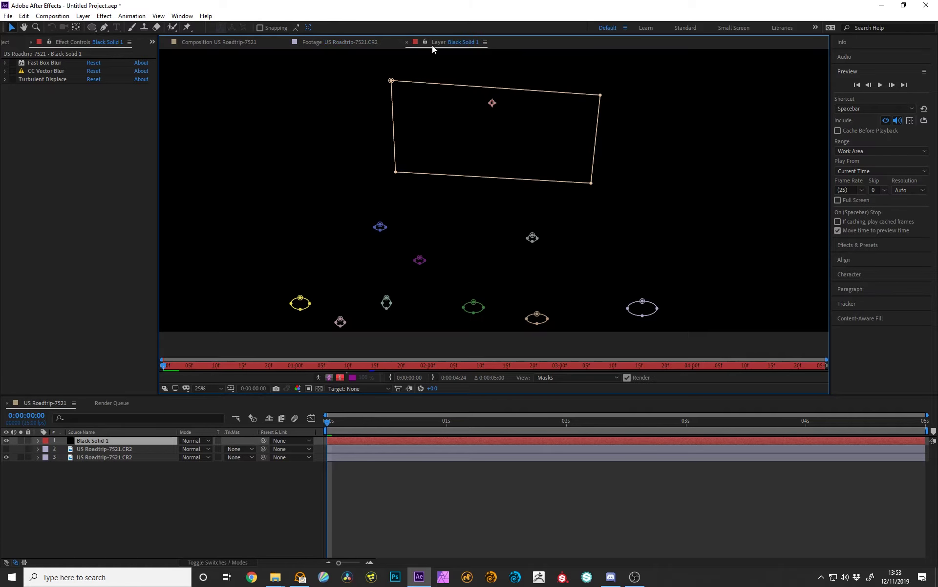
- Select each of the small oval masks on Black Solid 1 one after another to inspect them
{"action": "left_click", "coordinate": [300, 298]}
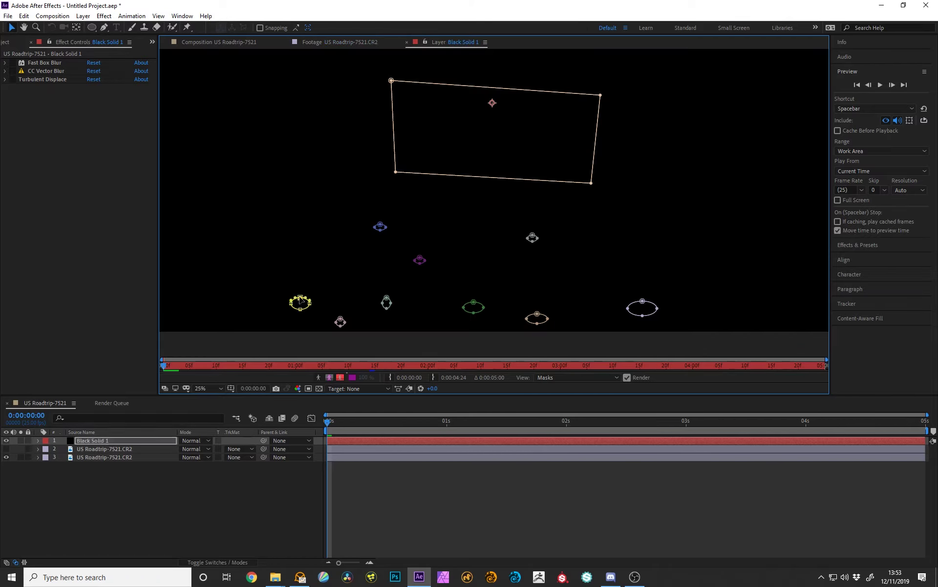
{"action": "left_click", "coordinate": [380, 227]}
{"action": "left_click", "coordinate": [341, 321]}
{"action": "left_click", "coordinate": [387, 299]}
{"action": "left_click", "coordinate": [420, 257]}
{"action": "left_click", "coordinate": [475, 305]}
{"action": "left_click", "coordinate": [539, 316]}
{"action": "left_click", "coordinate": [643, 302]}
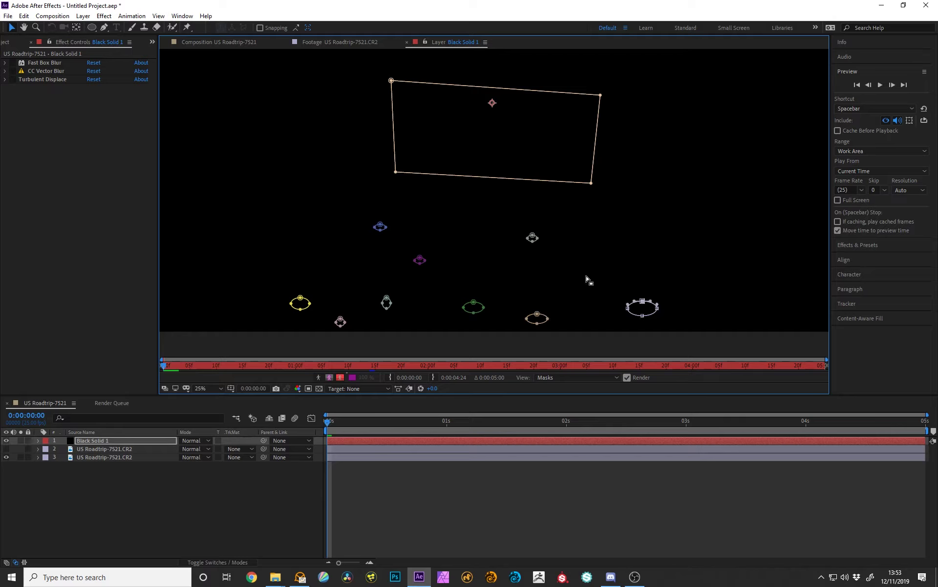
{"action": "left_click", "coordinate": [533, 237]}
- Reveal the masks of Black Solid 1 with Mask 1's properties, and scrub the mask path animation to 0:00:00:21
{"action": "left_click", "coordinate": [38, 441]}
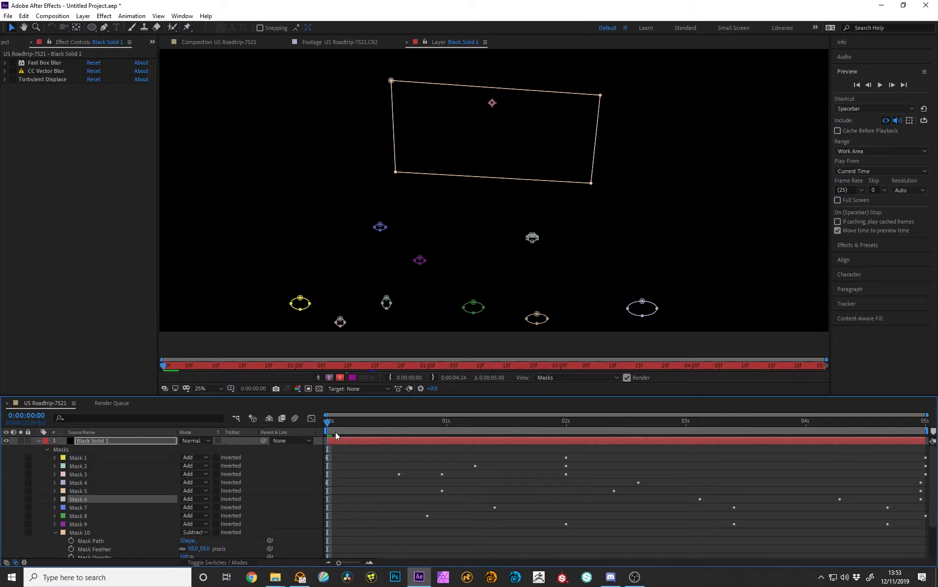
{"action": "left_click", "coordinate": [55, 458]}
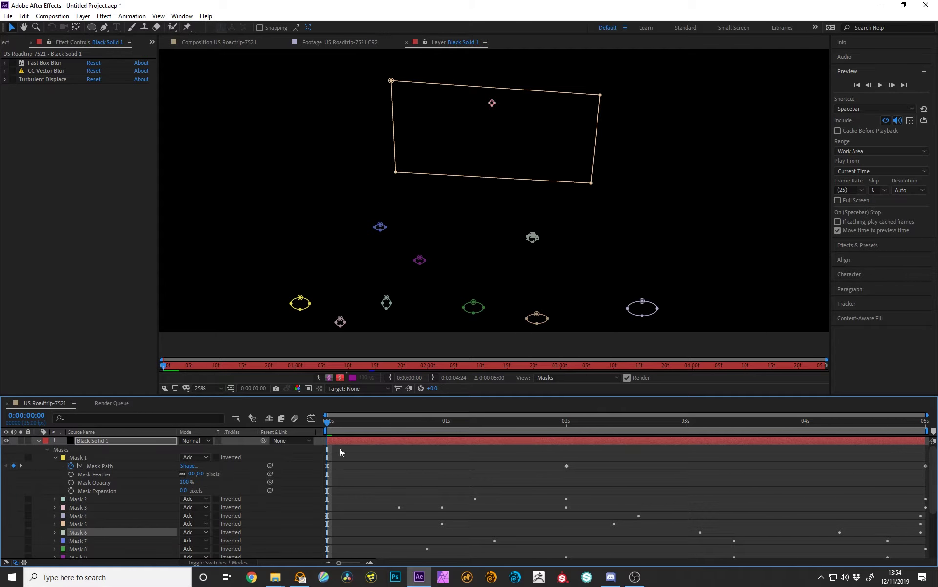
{"action": "left_click_drag", "start_coordinate": [331, 423], "coordinate": [327, 460]}
{"action": "left_click_drag", "start_coordinate": [328, 425], "coordinate": [429, 427]}
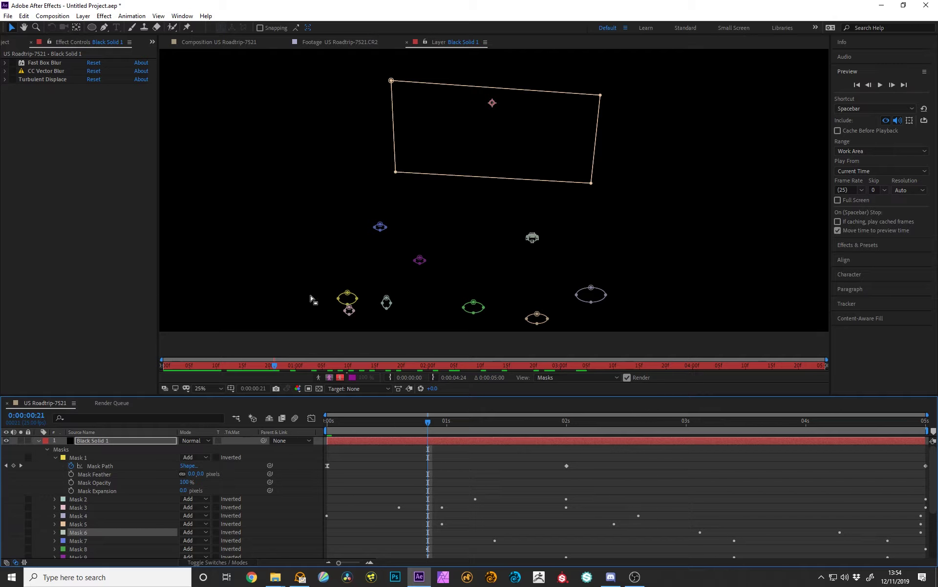
- Inspect Mask 3, deselect it, and scrub through the remaining mask movement before returning to 0:00:00:00
{"action": "left_click", "coordinate": [349, 314]}
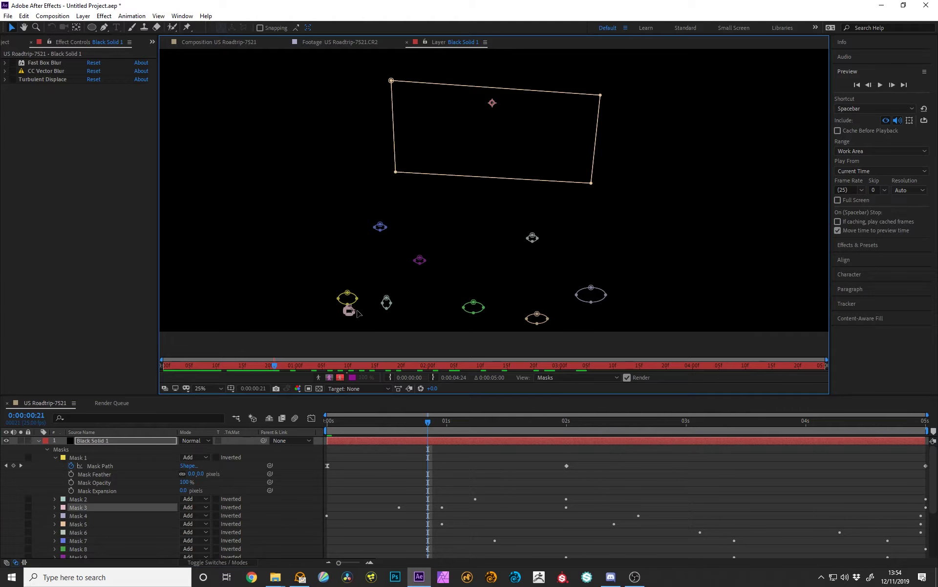
{"action": "left_click", "coordinate": [334, 320]}
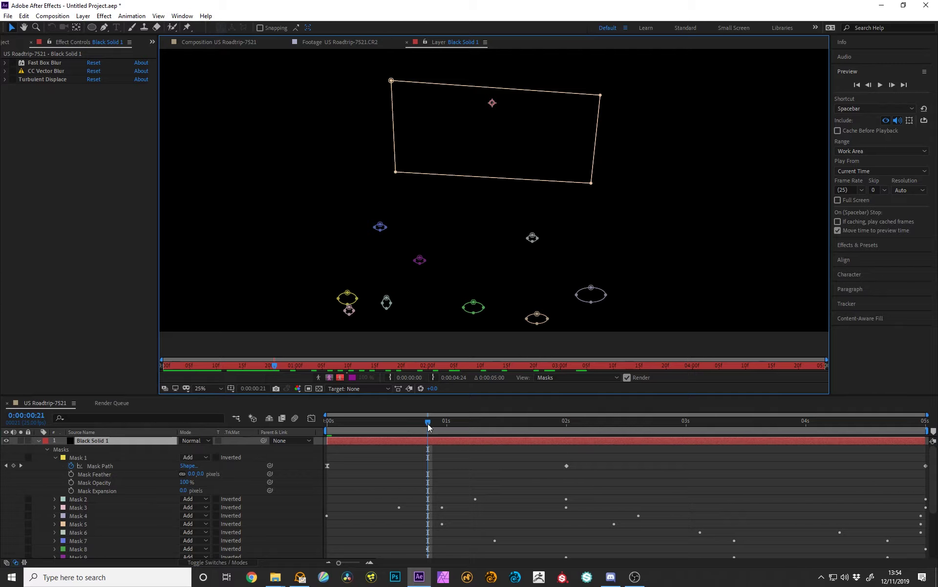
{"action": "left_click_drag", "start_coordinate": [428, 427], "coordinate": [595, 421]}
{"action": "left_click_drag", "start_coordinate": [661, 419], "coordinate": [297, 425]}
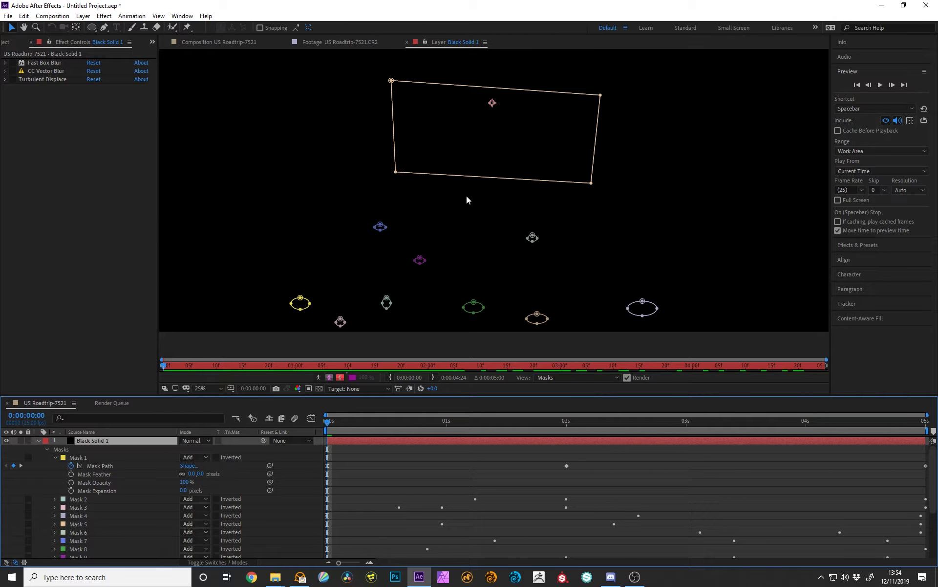
- Select Mask 4 on Black Solid 1 and scrub its path animation to 0:00:03:09 and back to 0:00:00:00
{"action": "left_click", "coordinate": [643, 301]}
{"action": "left_click_drag", "start_coordinate": [328, 421], "coordinate": [730, 428]}
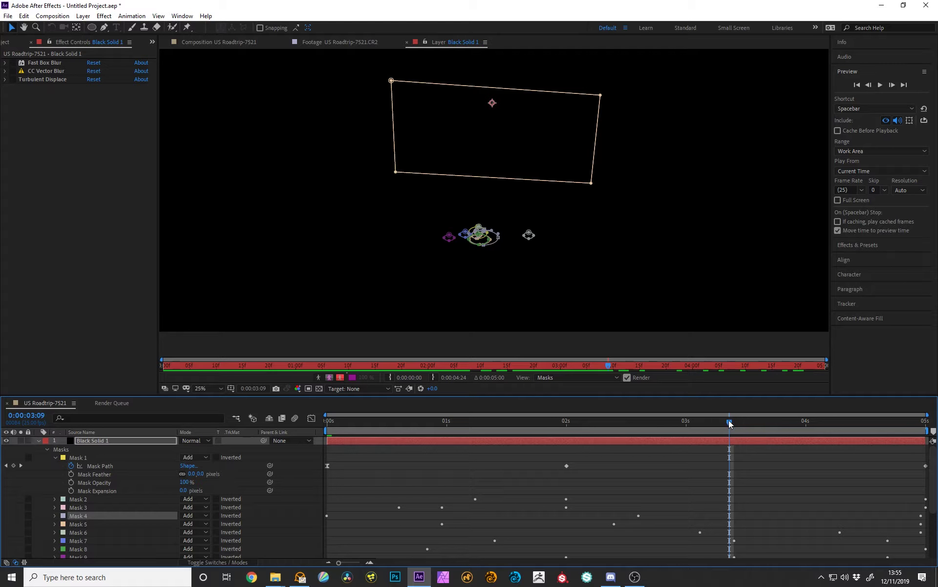
{"action": "left_click_drag", "start_coordinate": [729, 423], "coordinate": [316, 450]}
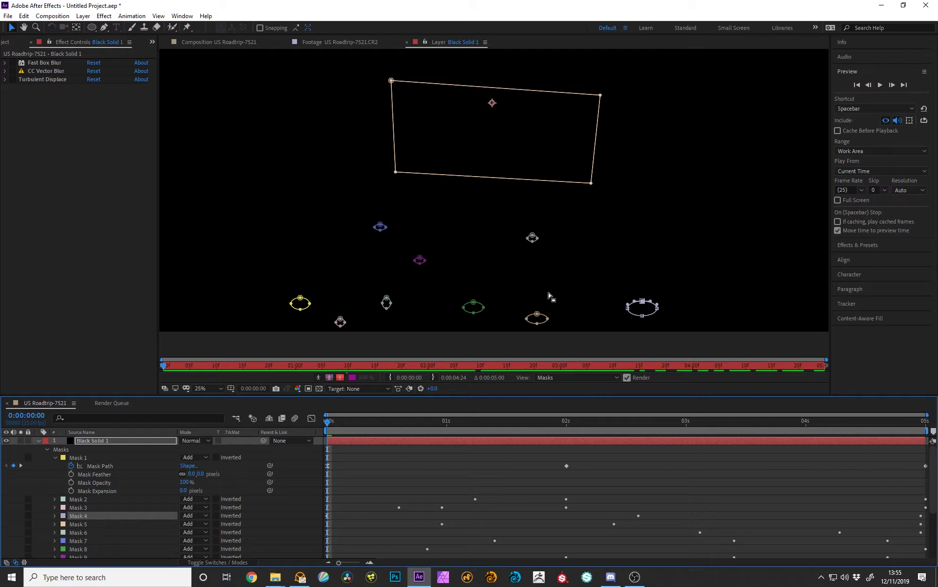
- Show the original US Roadtrip-7521.CR2 footage, collapse Black Solid 1's properties and close its Layer view
{"action": "left_click", "coordinate": [334, 40]}
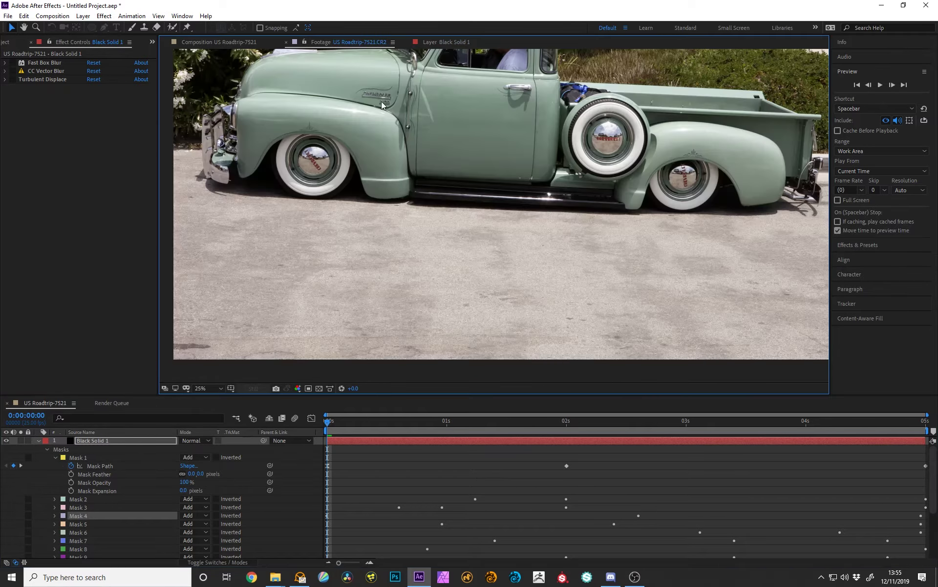
{"action": "left_click", "coordinate": [38, 441]}
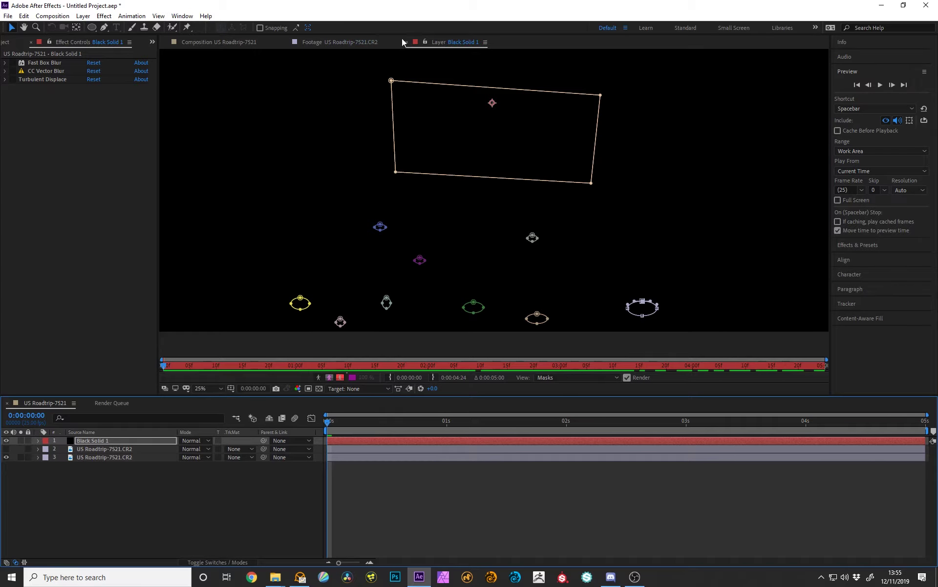
{"action": "left_click", "coordinate": [408, 42]}
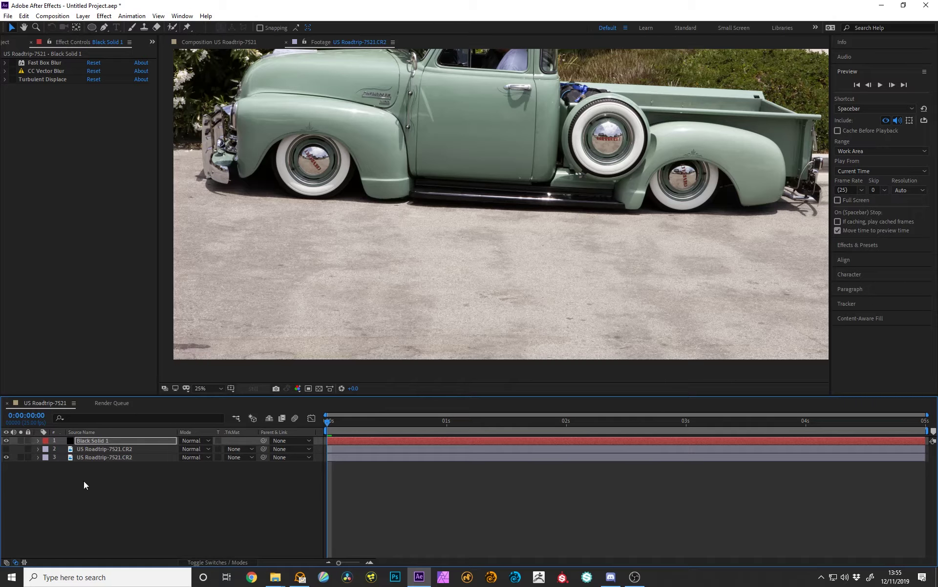
- Return to the US Roadtrip-7521 composition view at 0:00:00:00 with Black Solid 1 selected
{"action": "left_click_drag", "start_coordinate": [327, 422], "coordinate": [413, 429]}
{"action": "left_click", "coordinate": [131, 440]}
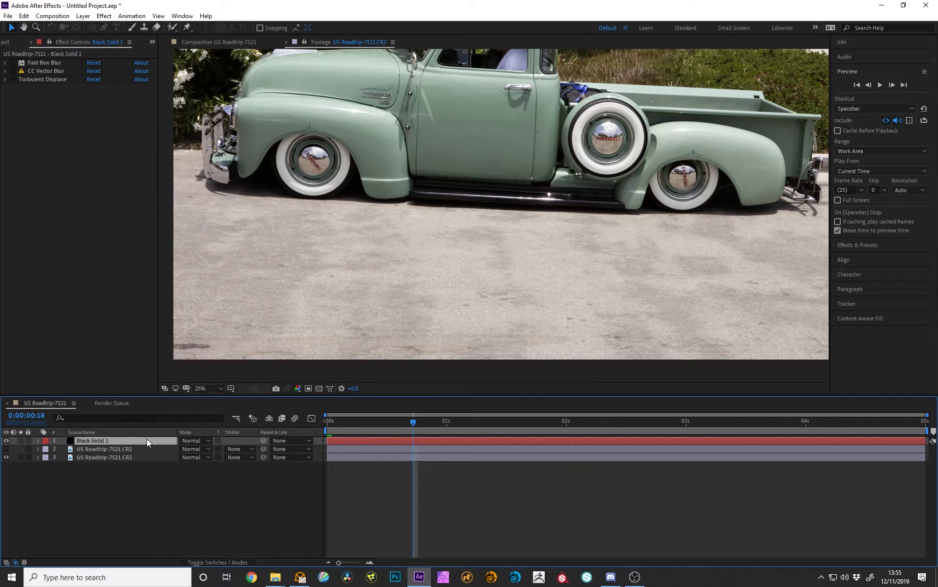
{"action": "left_click_drag", "start_coordinate": [417, 423], "coordinate": [304, 424]}
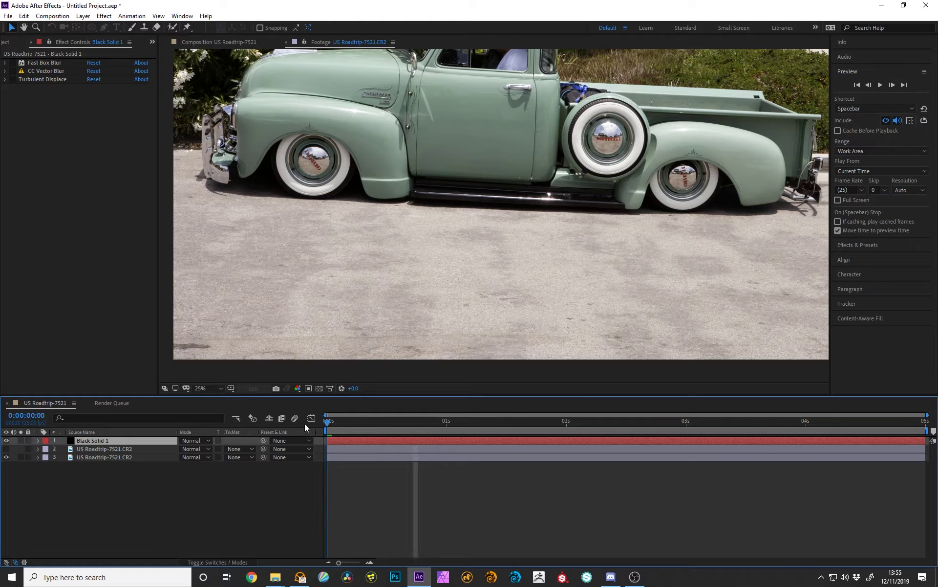
{"action": "left_click", "coordinate": [122, 447]}
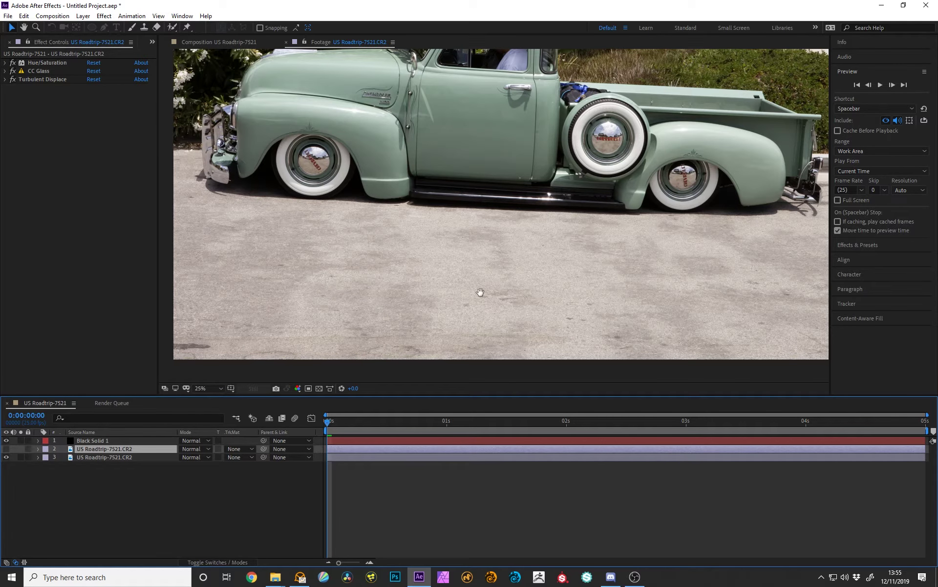
{"action": "mouse_move", "coordinate": [481, 292]}
{"action": "left_mouse_down"}
{"action": "mouse_move", "coordinate": [500, 227]}
{"action": "mouse_move", "coordinate": [466, 288]}
{"action": "left_mouse_up"}
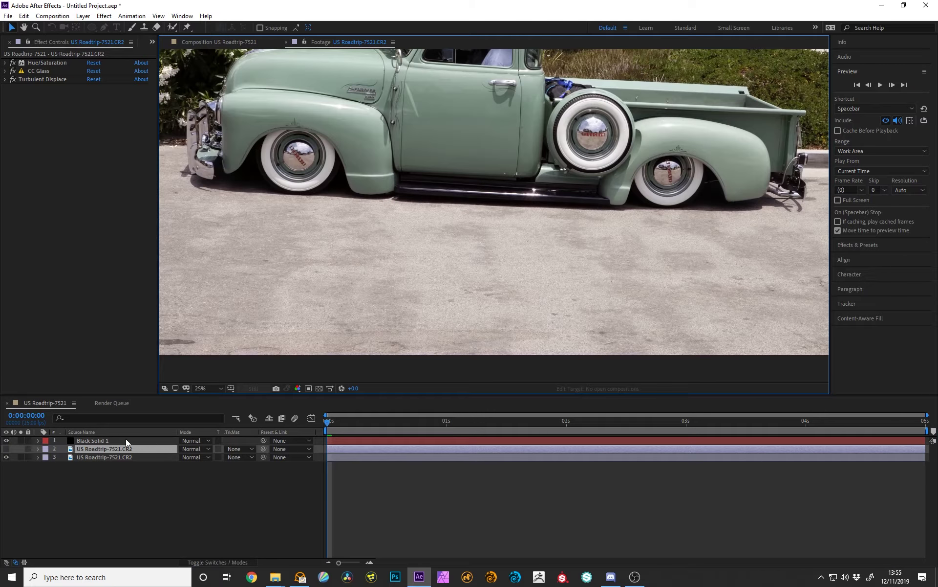
{"action": "left_click", "coordinate": [125, 439]}
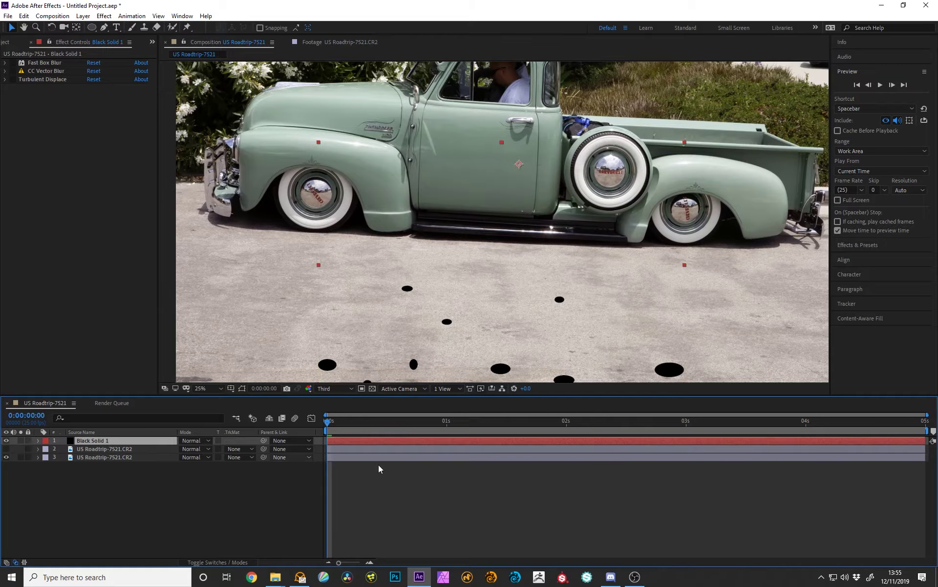
{"action": "left_click_drag", "start_coordinate": [525, 319], "coordinate": [517, 299]}
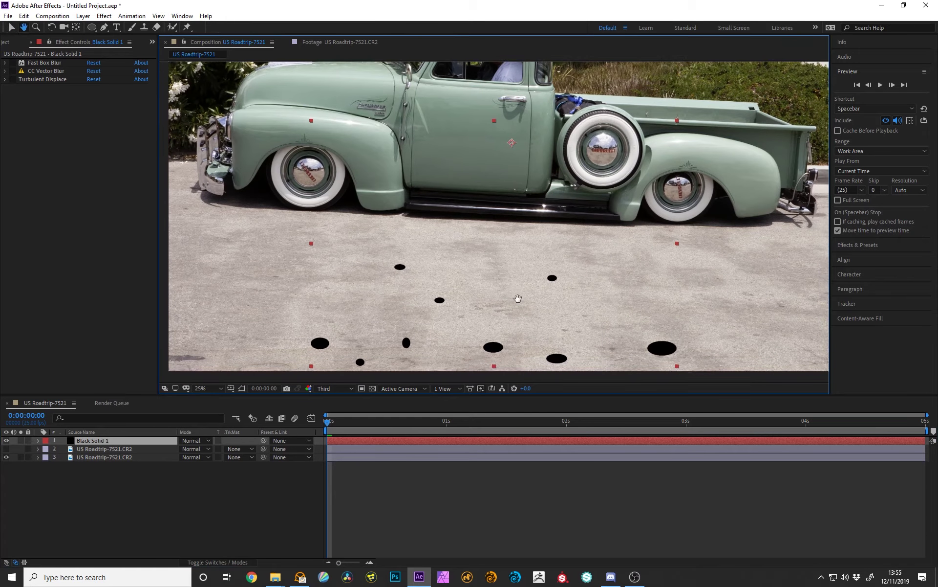
- Show and hide the mask outlines over the black droplets, and scrub through their animation from 0:00:00:00
{"action": "left_click", "coordinate": [242, 389]}
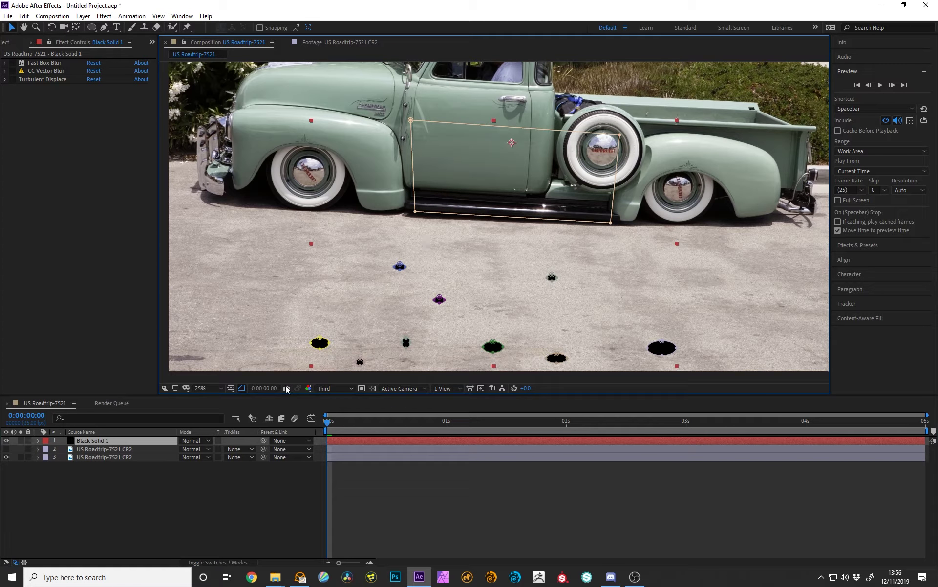
{"action": "left_click", "coordinate": [243, 389]}
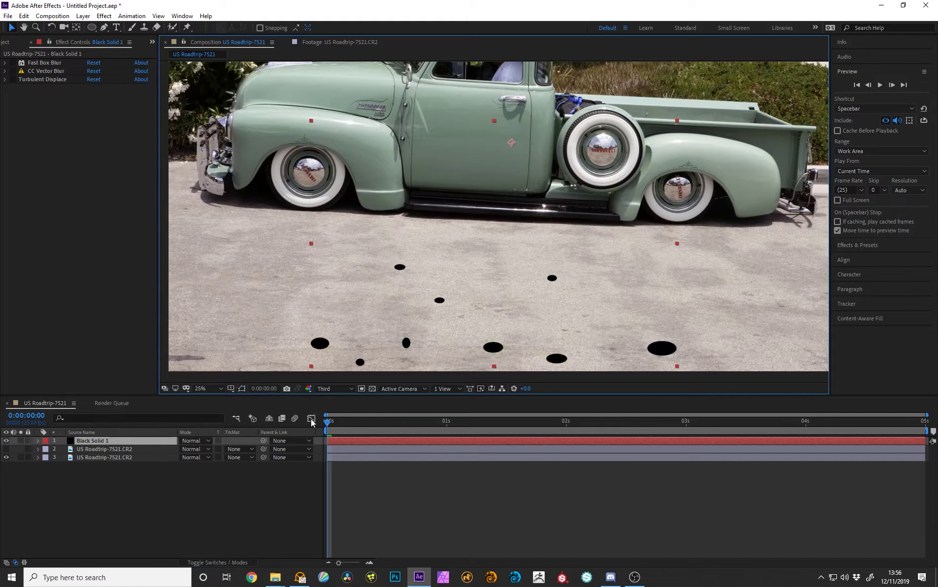
{"action": "left_click_drag", "start_coordinate": [327, 424], "coordinate": [313, 441]}
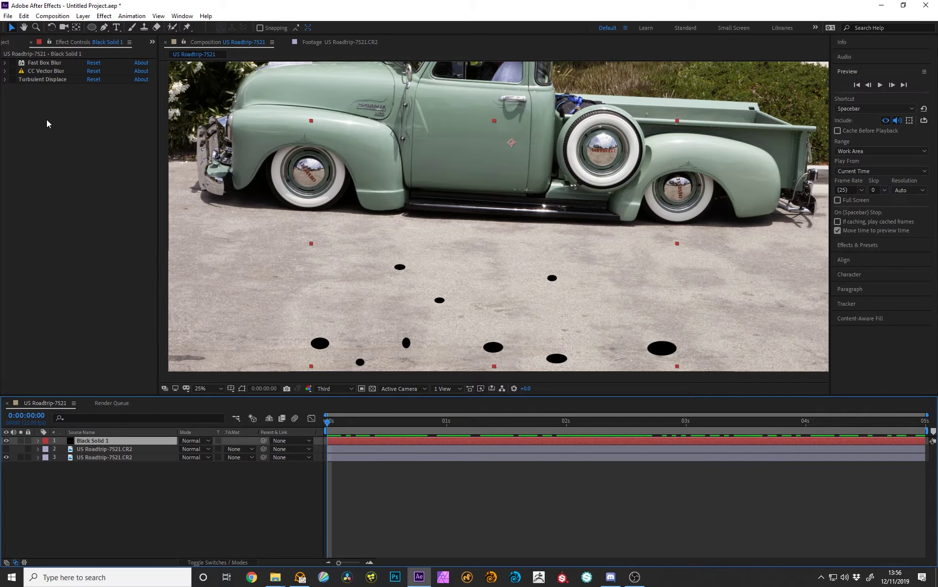
- Select CC Vector Blur on Black Solid 1 and examine at 100% zoom how the disabled effect leaves the droplets around 0:00:00:18
{"action": "left_click", "coordinate": [49, 73]}
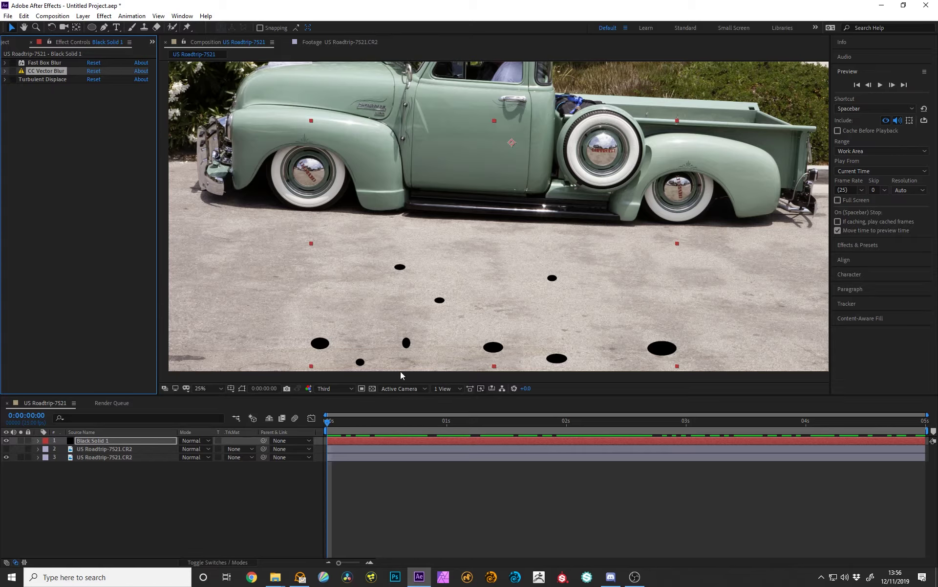
{"action": "left_click_drag", "start_coordinate": [328, 425], "coordinate": [399, 423]}
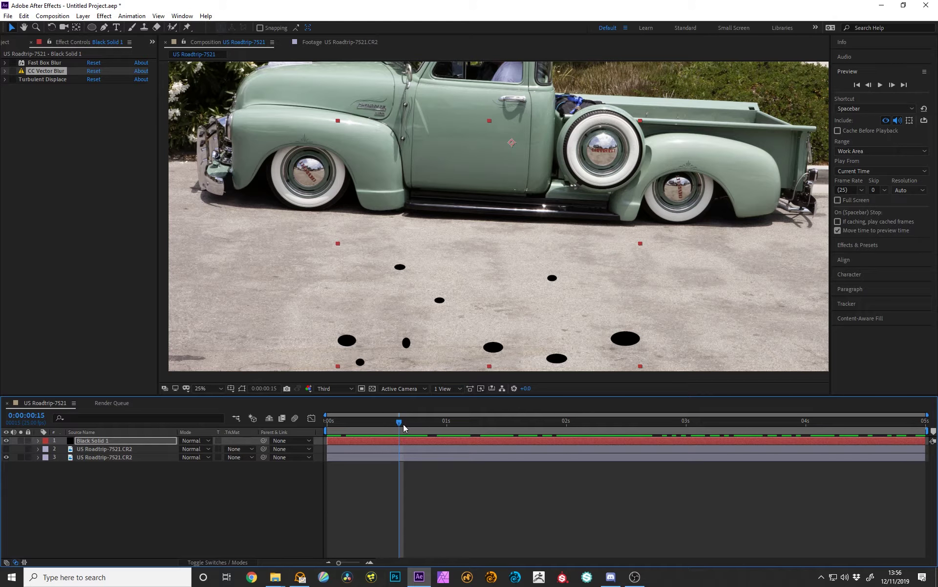
{"action": "left_click_drag", "start_coordinate": [399, 427], "coordinate": [429, 421]}
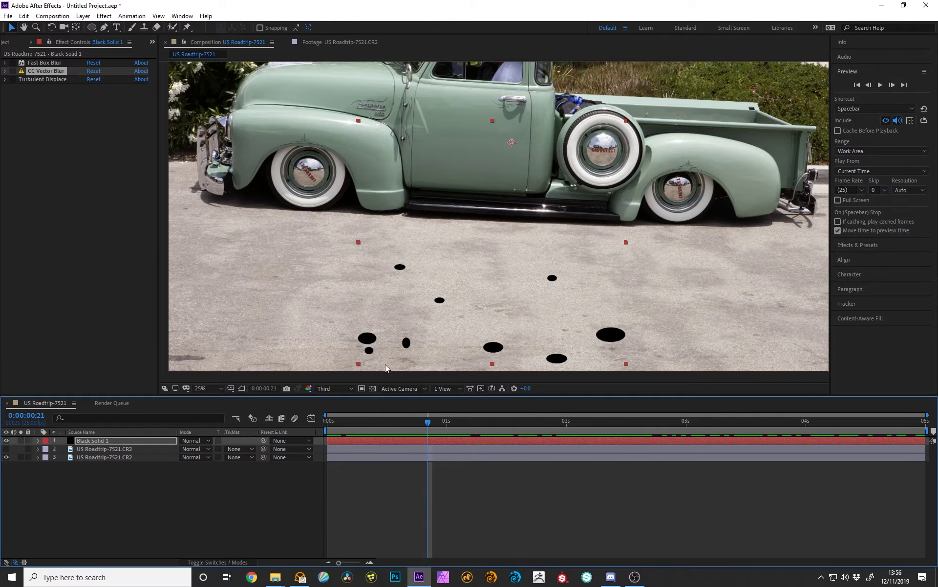
{"action": "mouse_move", "coordinate": [430, 423]}
{"action": "left_mouse_down"}
{"action": "mouse_move", "coordinate": [416, 421]}
{"action": "mouse_move", "coordinate": [437, 424]}
{"action": "mouse_move", "coordinate": [425, 427]}
{"action": "left_mouse_up"}
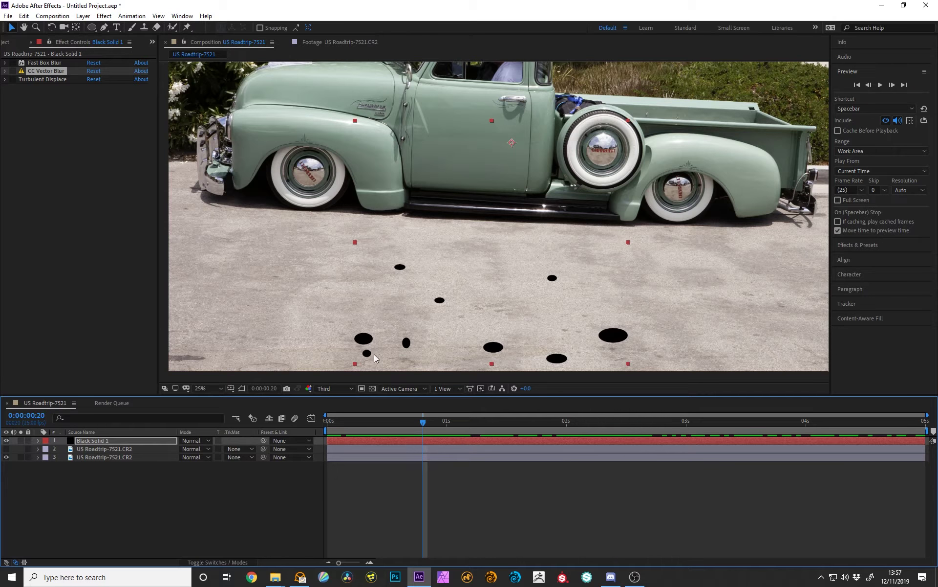
{"action": "scroll", "coordinate": [371, 339], "scroll_direction": "up", "scroll_amount": 3}
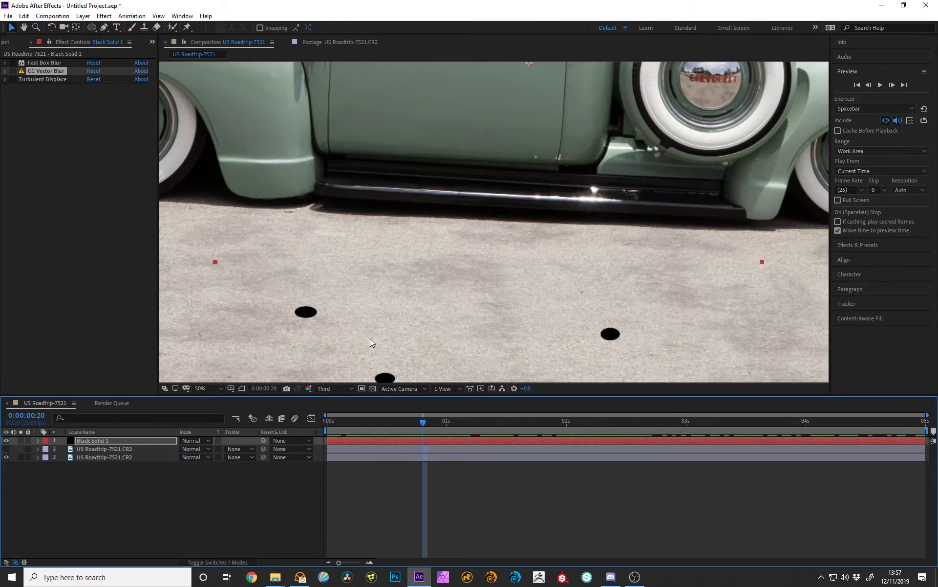
{"action": "left_click_drag", "start_coordinate": [304, 347], "coordinate": [497, 160]}
{"action": "left_click_drag", "start_coordinate": [346, 308], "coordinate": [531, 168]}
{"action": "left_click_drag", "start_coordinate": [367, 354], "coordinate": [359, 228]}
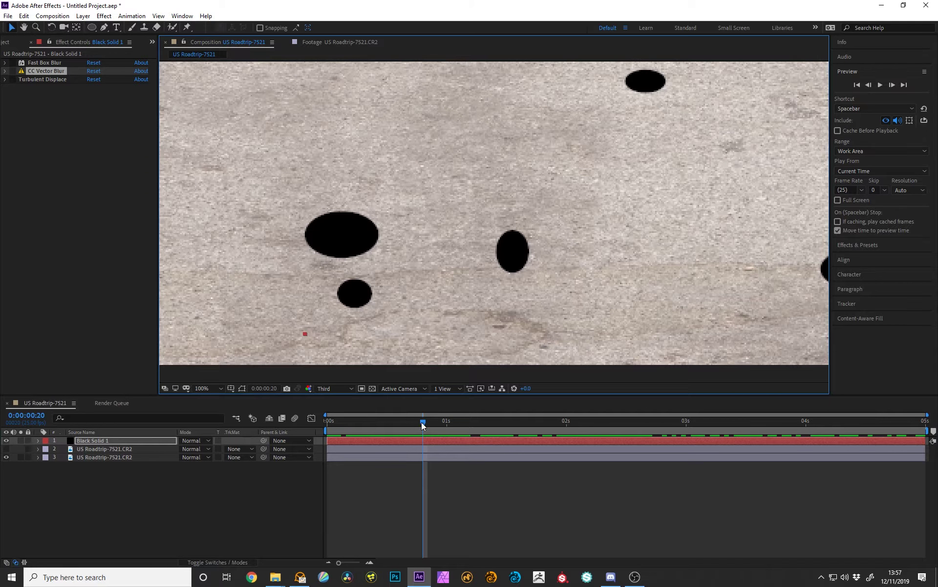
{"action": "mouse_move", "coordinate": [427, 421]}
{"action": "left_mouse_down"}
{"action": "mouse_move", "coordinate": [453, 423]}
{"action": "mouse_move", "coordinate": [404, 426]}
{"action": "mouse_move", "coordinate": [469, 429]}
{"action": "mouse_move", "coordinate": [406, 432]}
{"action": "mouse_move", "coordinate": [436, 434]}
{"action": "mouse_move", "coordinate": [413, 435]}
{"action": "left_mouse_up"}
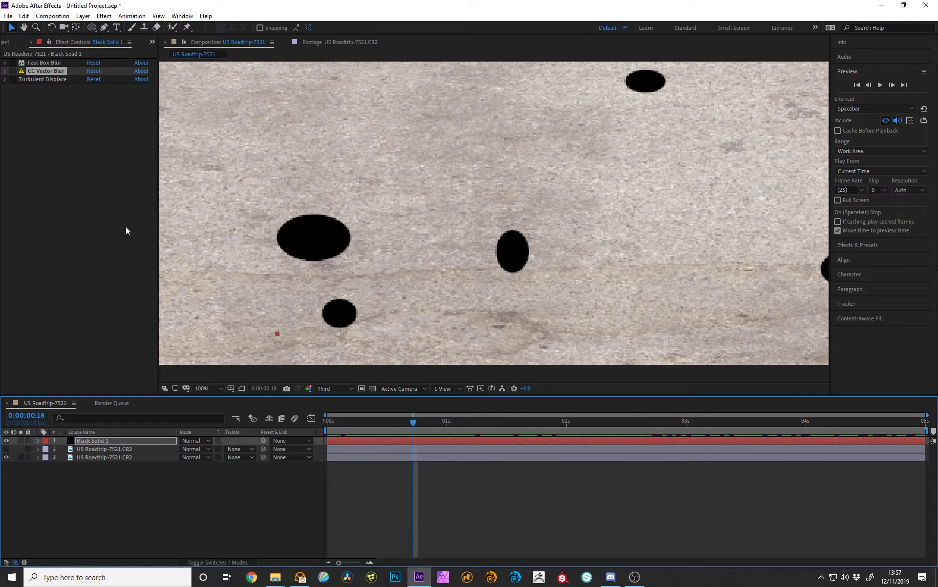
- Enable CC Vector Blur on Black Solid 1, check the droplets meeting at 0:00:00:22 and expand the effect's settings
{"action": "left_click", "coordinate": [14, 72]}
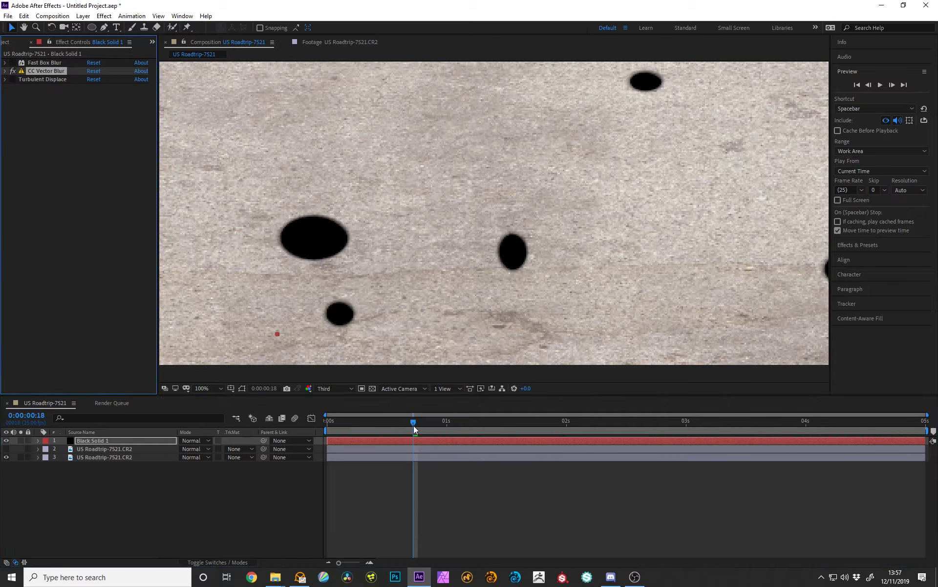
{"action": "left_click_drag", "start_coordinate": [414, 422], "coordinate": [432, 441]}
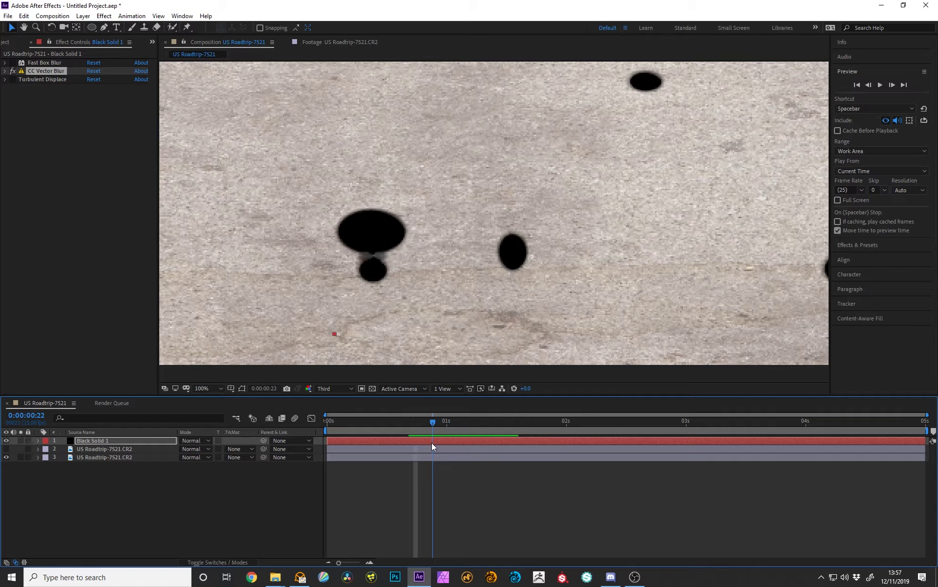
{"action": "left_click", "coordinate": [5, 71]}
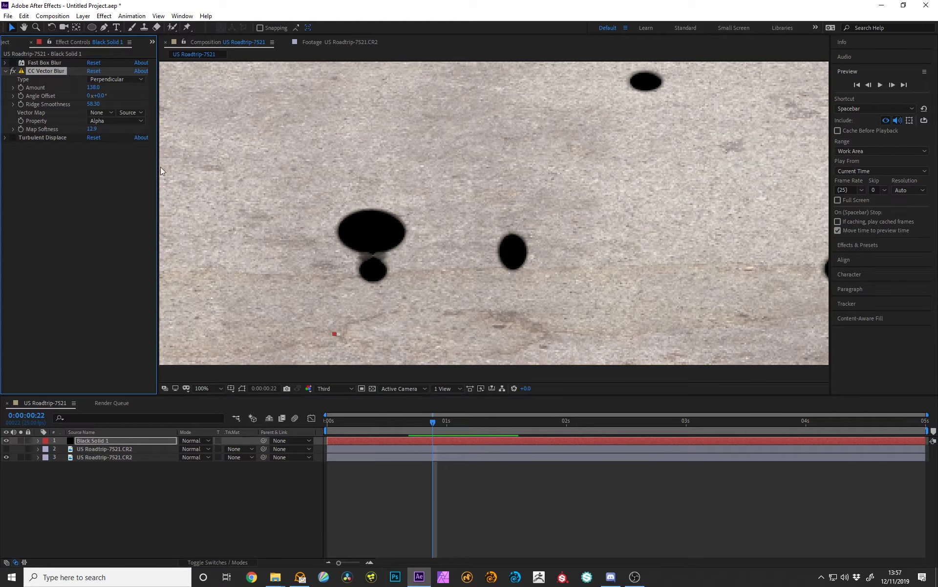
- Try the Natural type for CC Vector Blur and scrub past 0:00:01:00 to check the merging droplets
{"action": "left_click", "coordinate": [141, 79]}
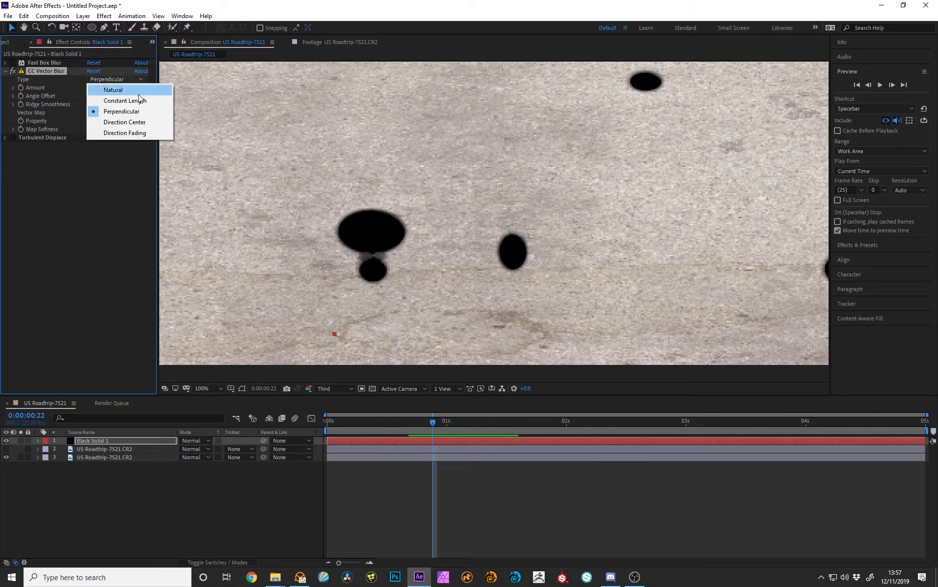
{"action": "left_click", "coordinate": [139, 93]}
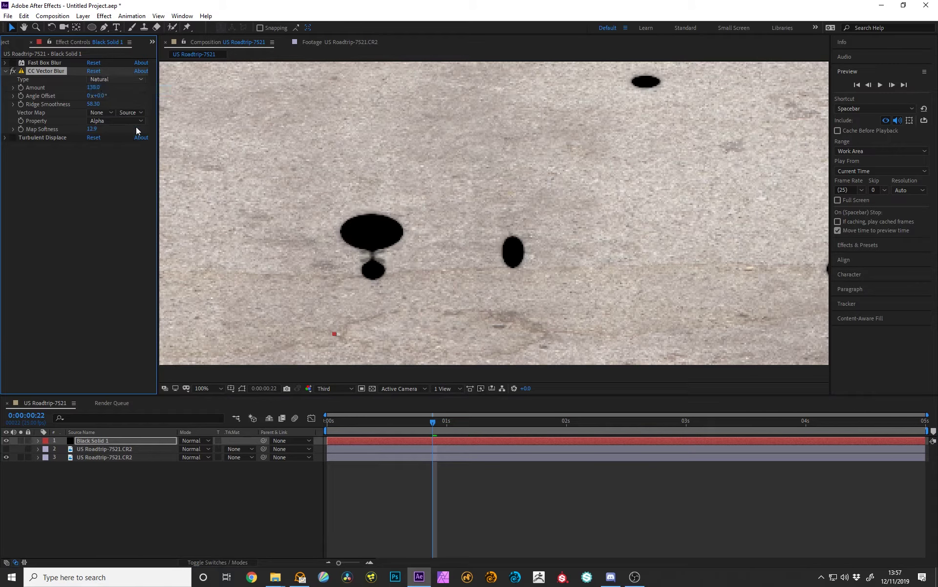
{"action": "left_click_drag", "start_coordinate": [431, 420], "coordinate": [507, 430]}
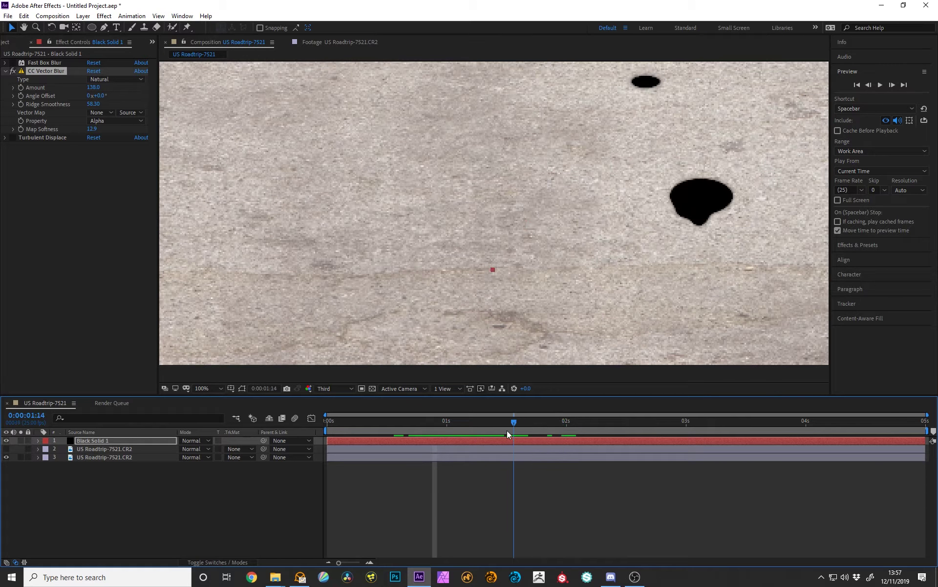
- Examine the shapes of the merging droplets up close through 0:00:01:21 to 0:00:02:18, and finish with the whole truck in view
{"action": "left_click_drag", "start_coordinate": [688, 258], "coordinate": [429, 273]}
{"action": "left_click_drag", "start_coordinate": [578, 325], "coordinate": [508, 326]}
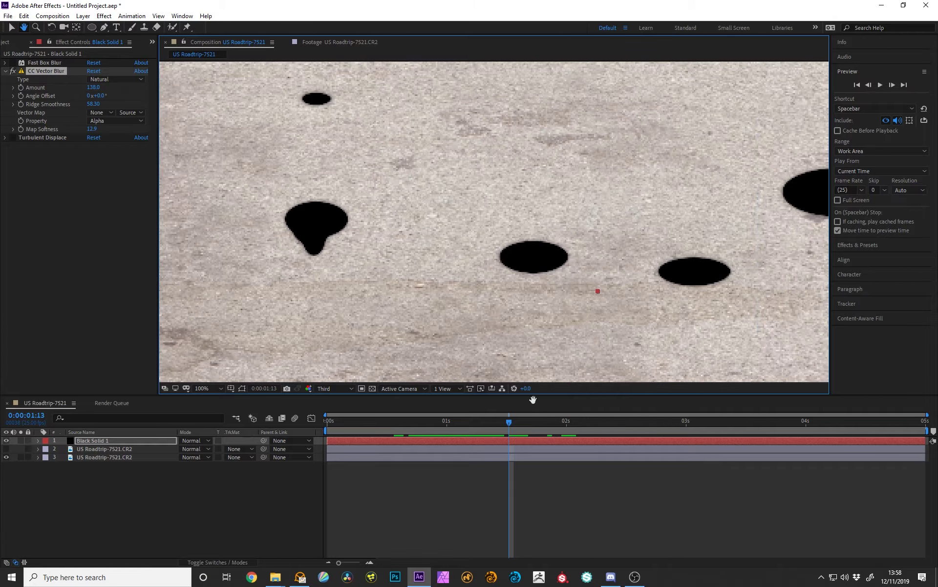
{"action": "left_click_drag", "start_coordinate": [508, 422], "coordinate": [547, 423]}
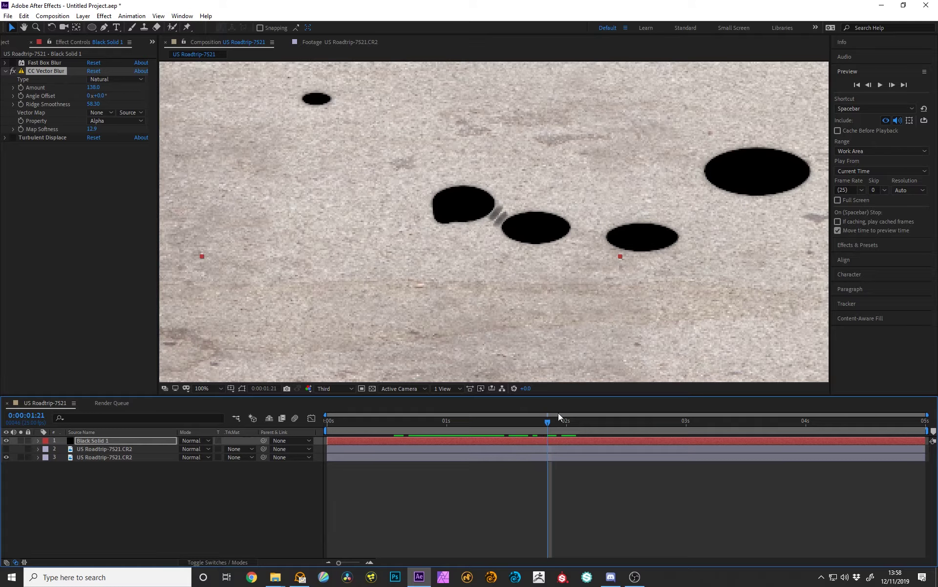
{"action": "left_click_drag", "start_coordinate": [549, 421], "coordinate": [629, 430]}
{"action": "key", "text": "space"}
{"action": "left_click_drag", "start_coordinate": [630, 169], "coordinate": [564, 257]}
{"action": "left_click_drag", "start_coordinate": [628, 423], "coordinate": [653, 409]}
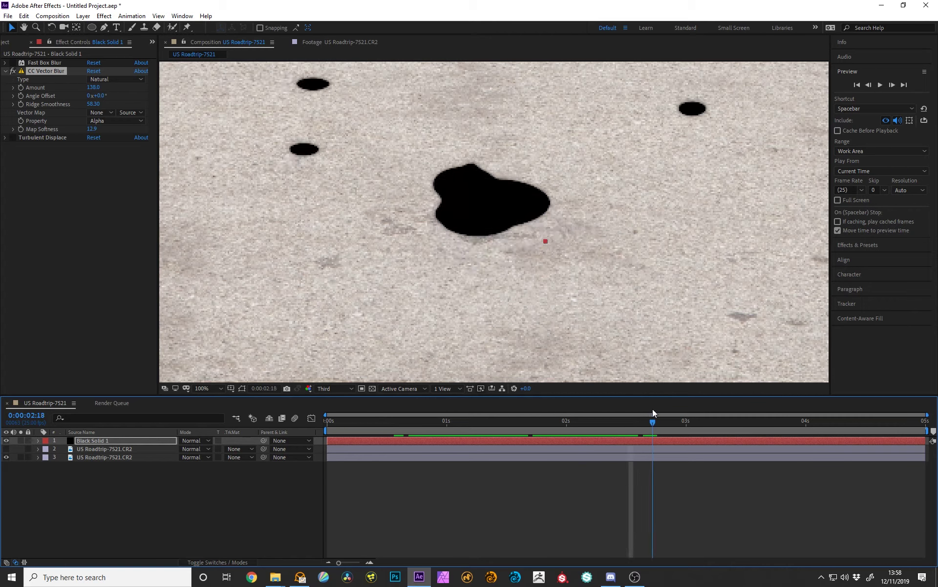
{"action": "scroll", "coordinate": [578, 285], "scroll_direction": "down", "scroll_amount": 4}
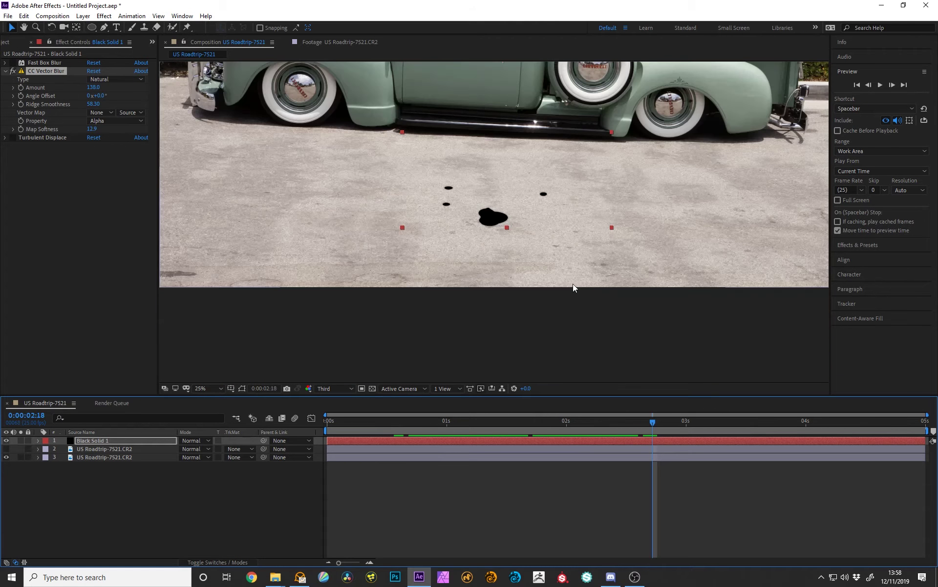
{"action": "left_click_drag", "start_coordinate": [562, 226], "coordinate": [548, 293]}
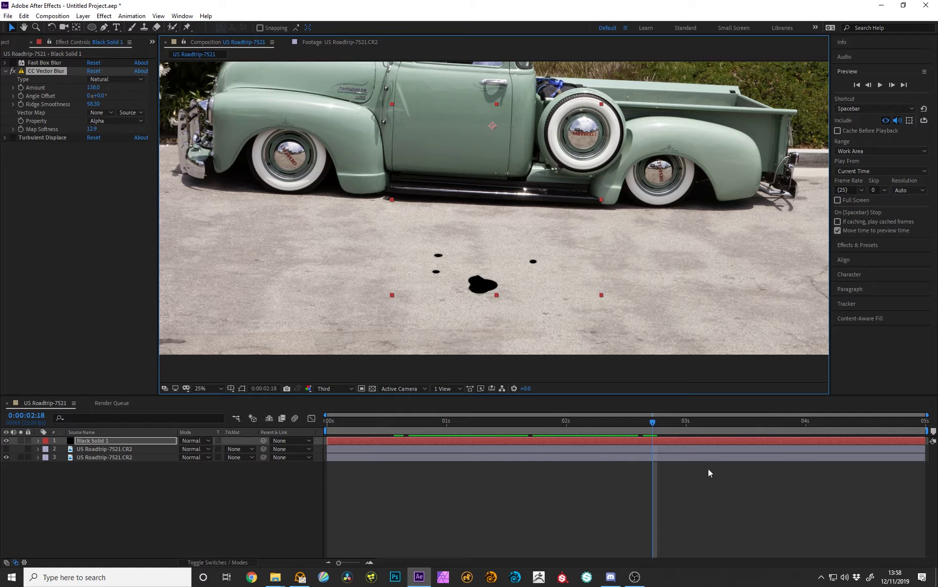
- Set the CC Vector Blur type to Perpendicular at 0:00:02:14
{"action": "mouse_move", "coordinate": [639, 420]}
{"action": "left_mouse_down"}
{"action": "mouse_move", "coordinate": [440, 418]}
{"action": "mouse_move", "coordinate": [635, 422]}
{"action": "left_mouse_up"}
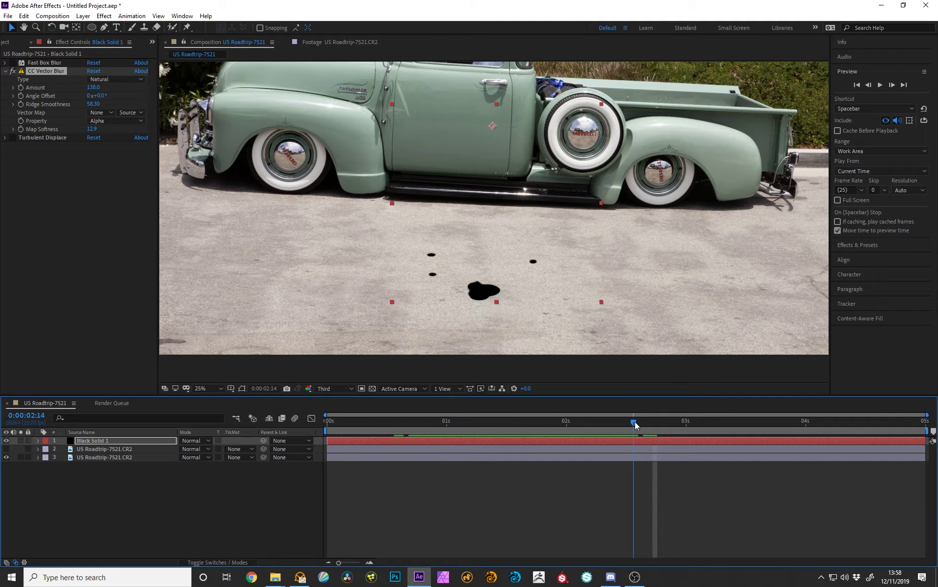
{"action": "left_click", "coordinate": [140, 79]}
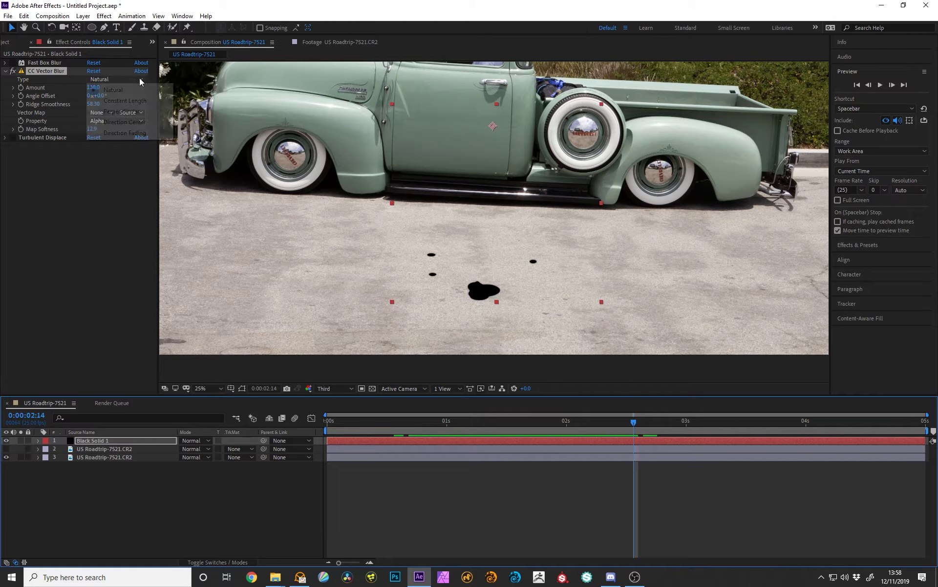
{"action": "left_click", "coordinate": [130, 115]}
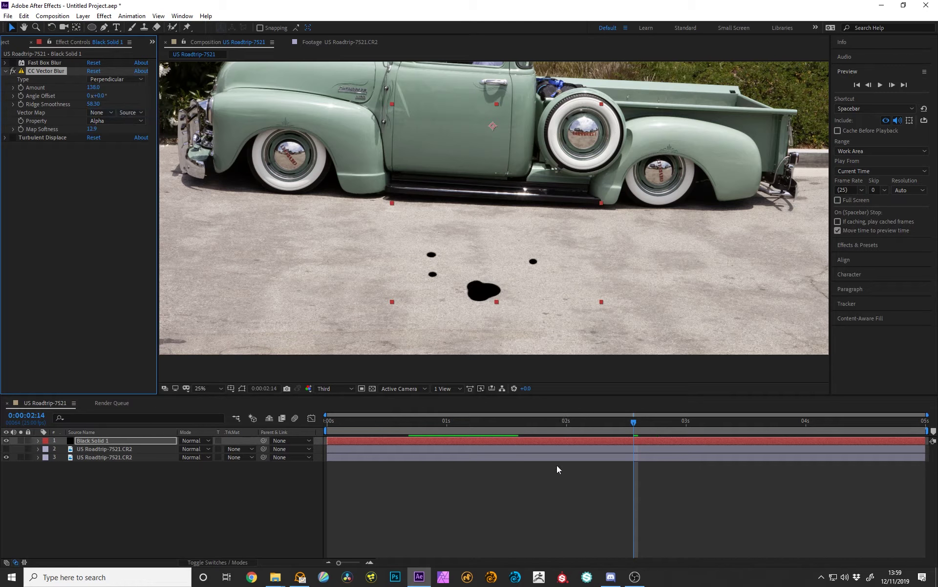
- Compare the Natural and Perpendicular types of CC Vector Blur between 0:00:02:00 and 0:00:03:01, and finish with Perpendicular at 0:00:02:01
{"action": "left_click_drag", "start_coordinate": [634, 421], "coordinate": [566, 421]}
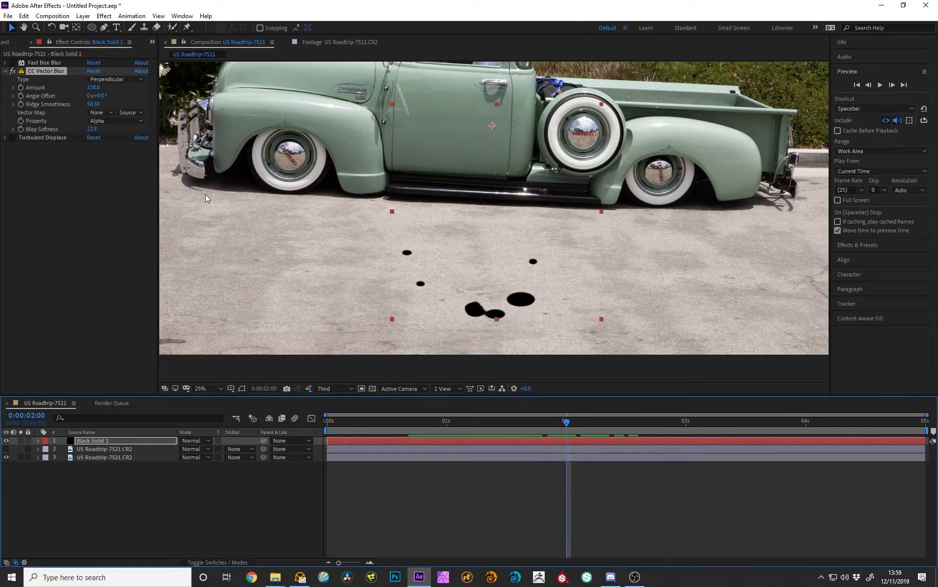
{"action": "left_click", "coordinate": [116, 79]}
{"action": "left_click", "coordinate": [104, 88]}
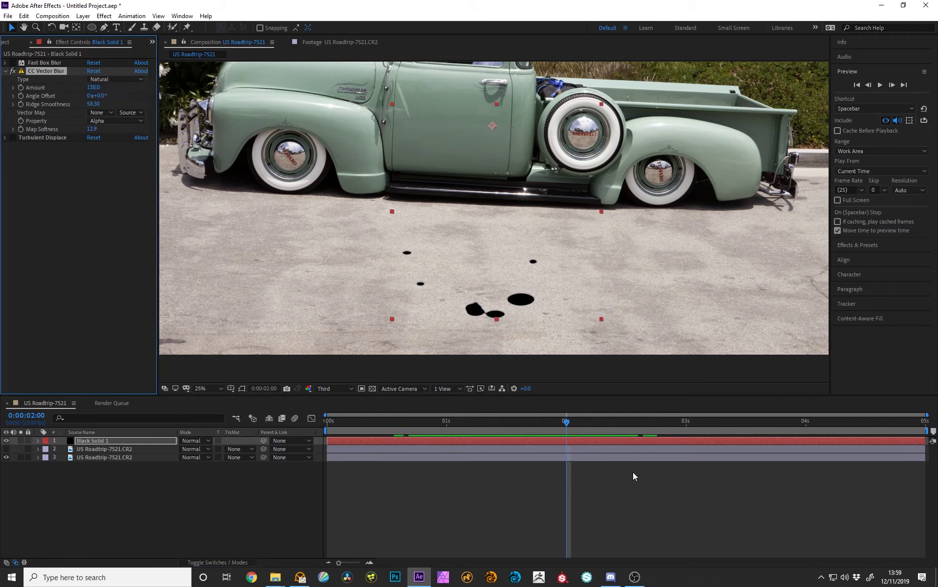
{"action": "left_click_drag", "start_coordinate": [564, 421], "coordinate": [687, 430]}
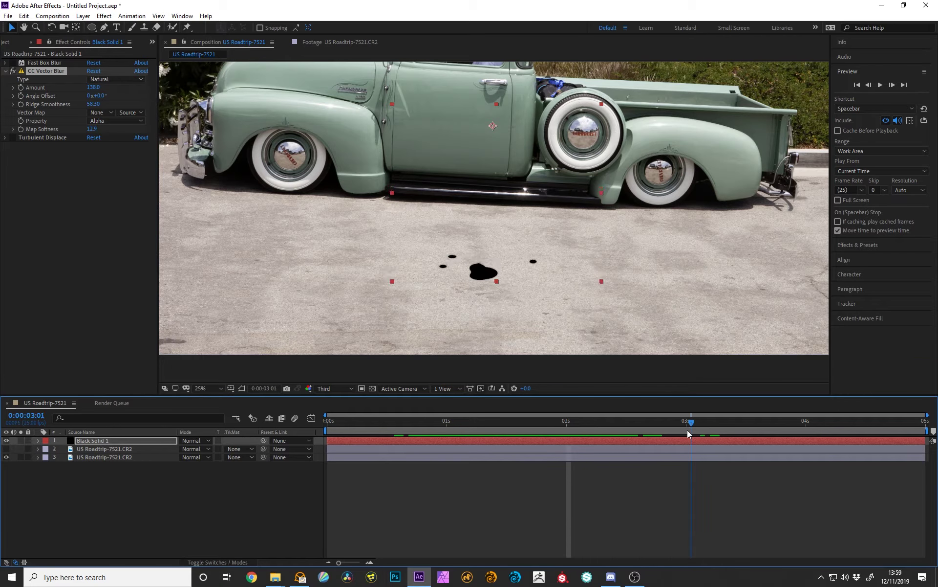
{"action": "left_click", "coordinate": [131, 80]}
{"action": "left_click", "coordinate": [122, 112]}
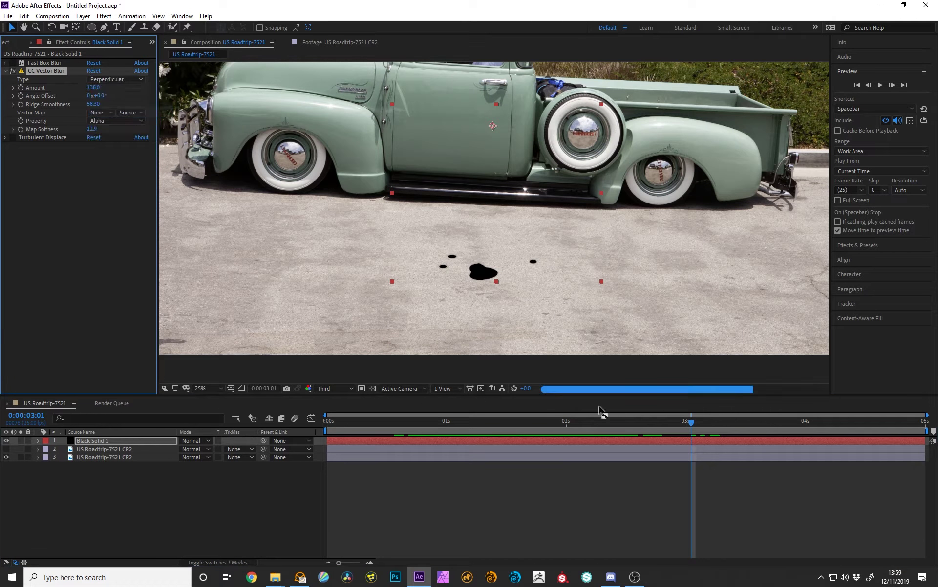
{"action": "left_click_drag", "start_coordinate": [691, 424], "coordinate": [574, 430]}
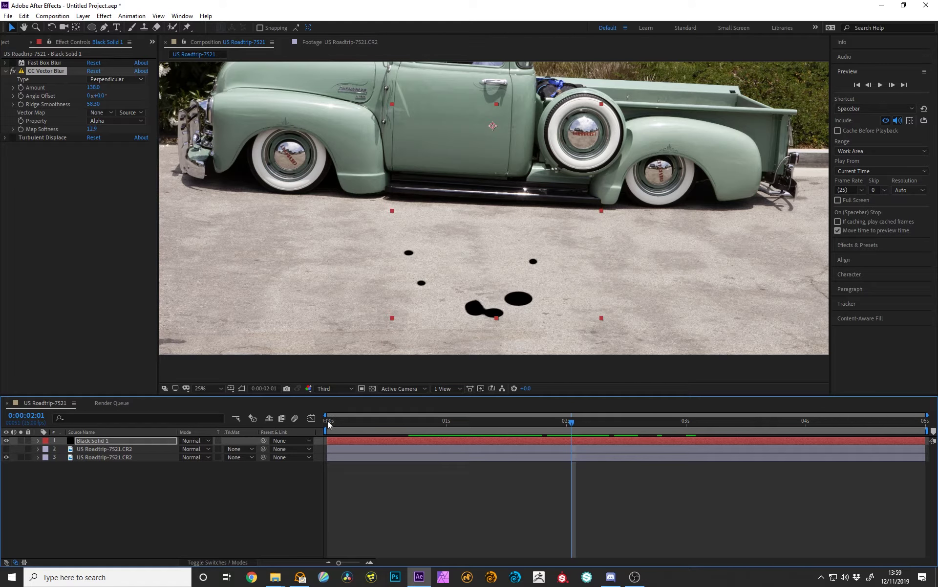
- Collapse the CC Vector Blur settings, enable Turbulent Displace on Black Solid 1 and check the droplets back to 0:00:00:00
{"action": "left_click", "coordinate": [5, 72]}
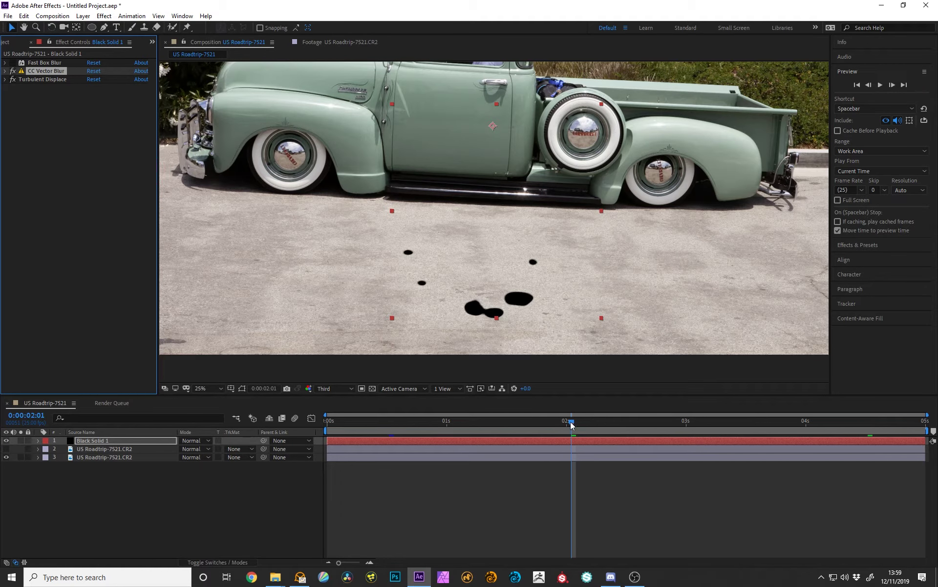
{"action": "left_click_drag", "start_coordinate": [571, 421], "coordinate": [327, 424]}
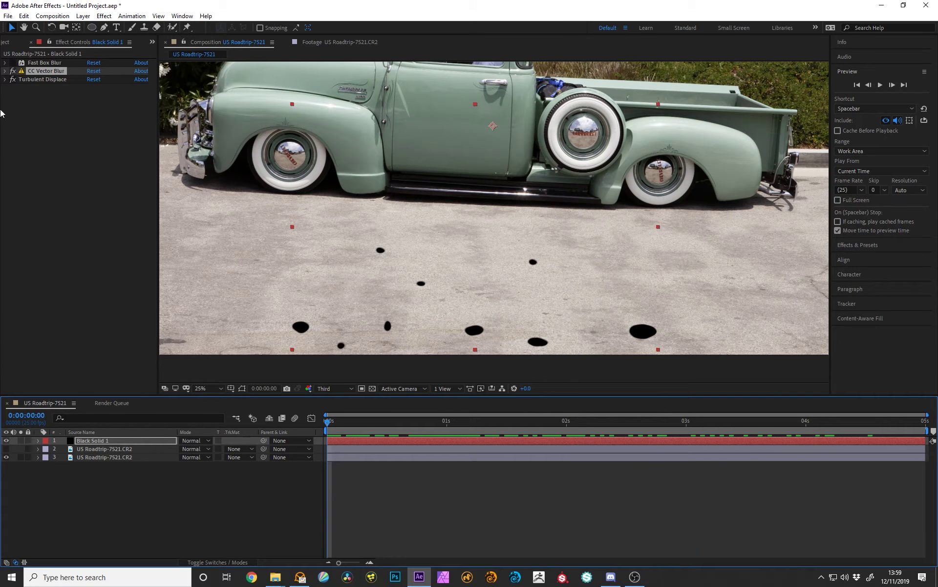
- Enable Fast Box Blur on Black Solid 1 and scrub through the softened droplets up to 0:00:01:20, finishing at 0:00:01:15
{"action": "left_click", "coordinate": [68, 63]}
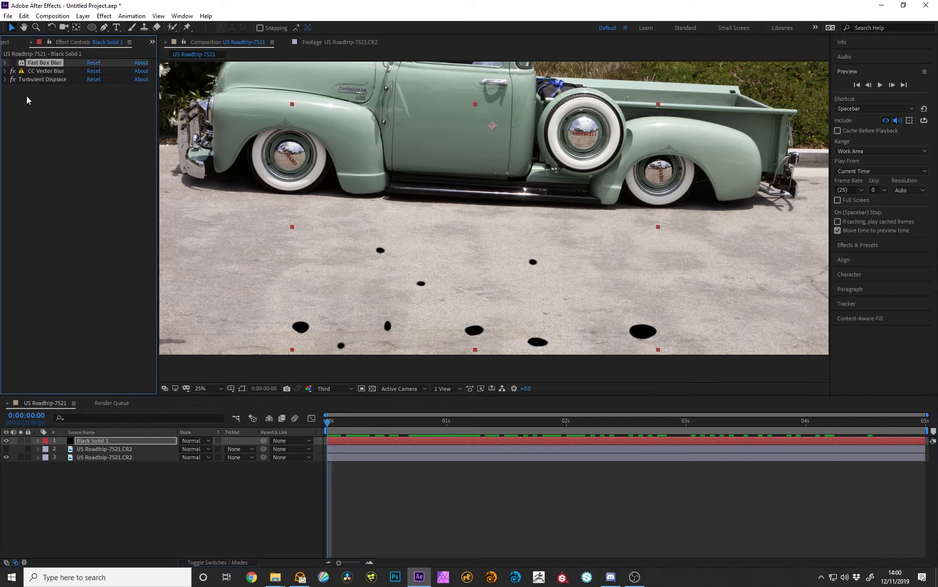
{"action": "left_click", "coordinate": [13, 63]}
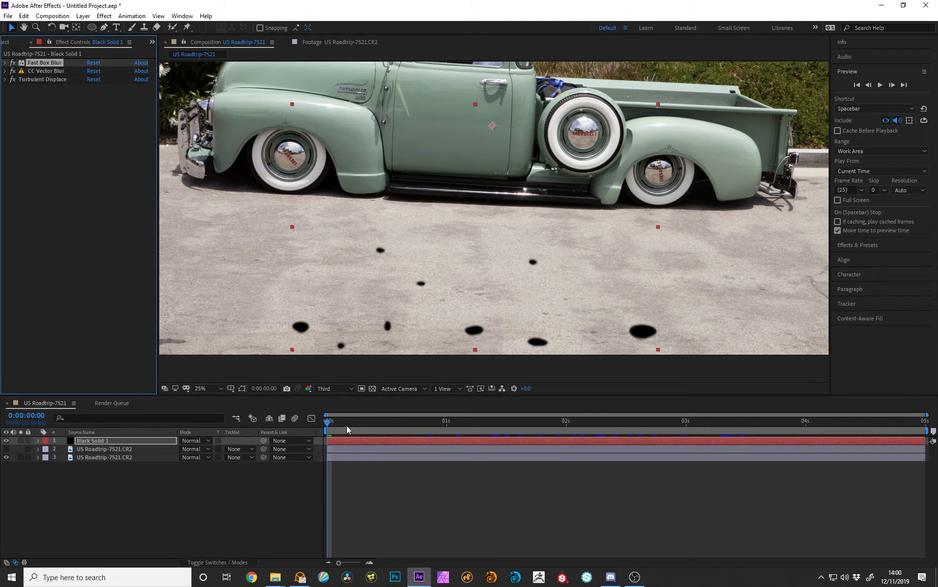
{"action": "left_click_drag", "start_coordinate": [326, 421], "coordinate": [429, 427]}
{"action": "key", "text": "Page_Down"}
{"action": "left_click_drag", "start_coordinate": [429, 427], "coordinate": [546, 436]}
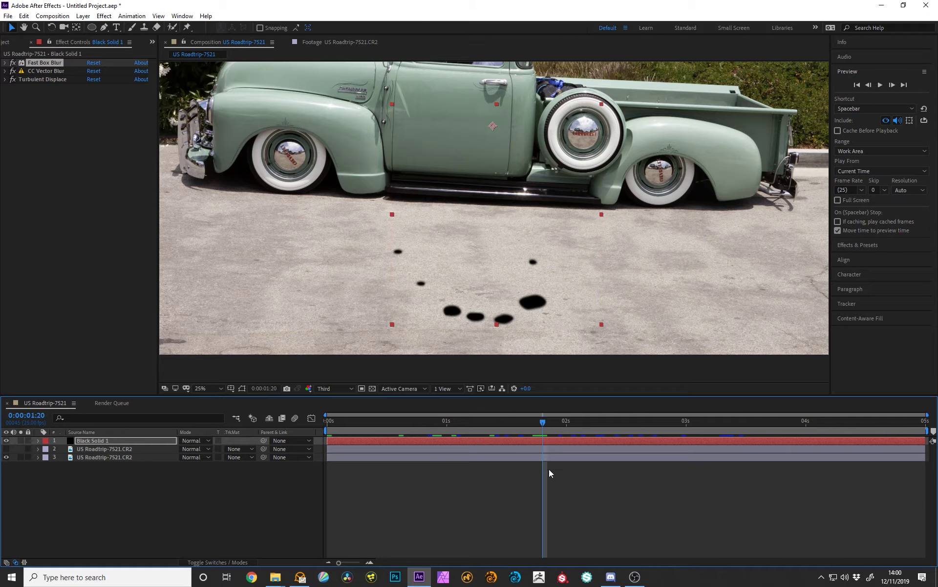
{"action": "left_click_drag", "start_coordinate": [542, 422], "coordinate": [527, 422]}
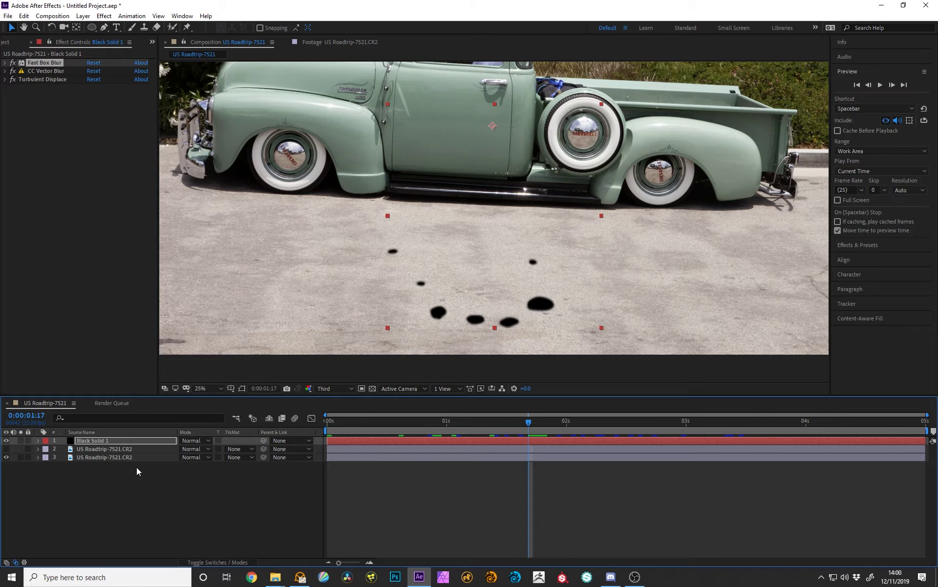
{"action": "mouse_move", "coordinate": [514, 421]}
{"action": "left_mouse_down"}
{"action": "mouse_move", "coordinate": [401, 427]}
{"action": "mouse_move", "coordinate": [624, 435]}
{"action": "mouse_move", "coordinate": [514, 439]}
{"action": "left_mouse_up"}
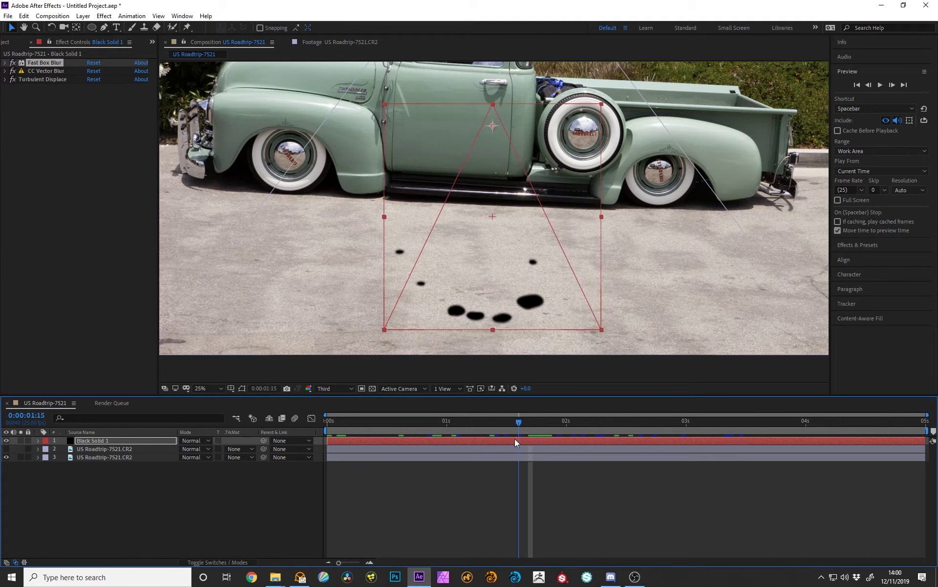
- Review the bottom US Roadtrip-7521.CR2 layer and make its copy on layer 2 visible
{"action": "left_click", "coordinate": [122, 457]}
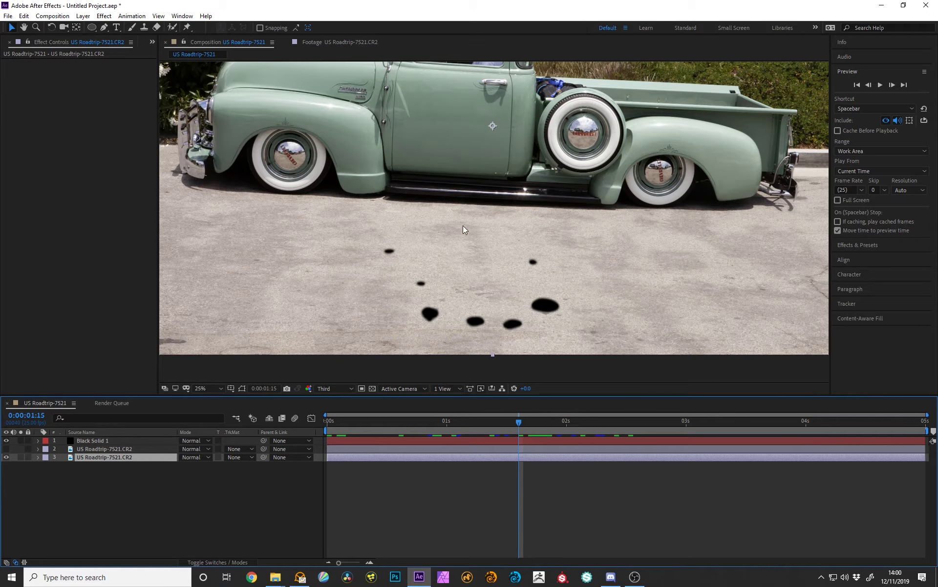
{"action": "left_click_drag", "start_coordinate": [464, 200], "coordinate": [458, 234]}
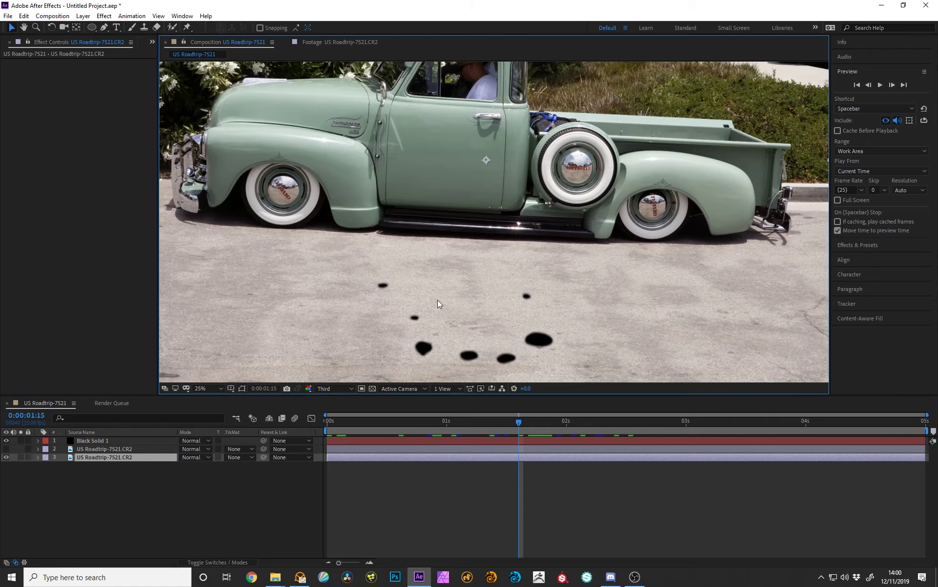
{"action": "left_click", "coordinate": [127, 458]}
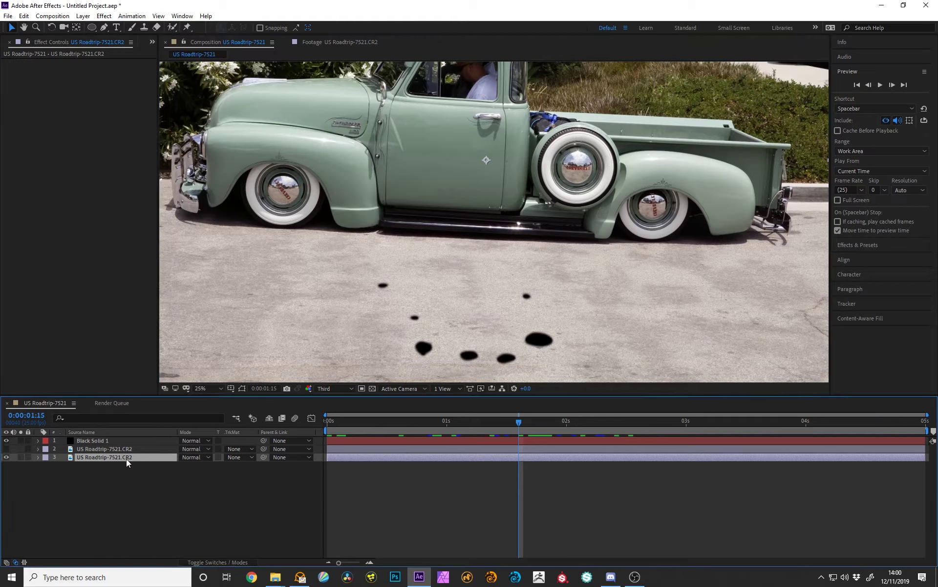
{"action": "left_click", "coordinate": [131, 449]}
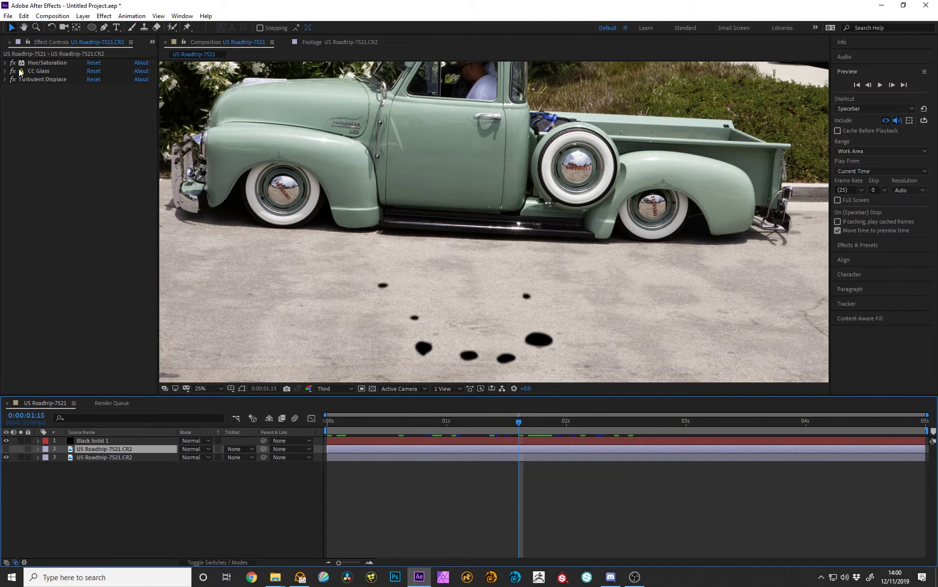
{"action": "left_click", "coordinate": [5, 448]}
- Disable Turbulent Displace, CC Glass and Hue/Saturation on layer 2, the upper US Roadtrip-7521.CR2
{"action": "left_click", "coordinate": [13, 79]}
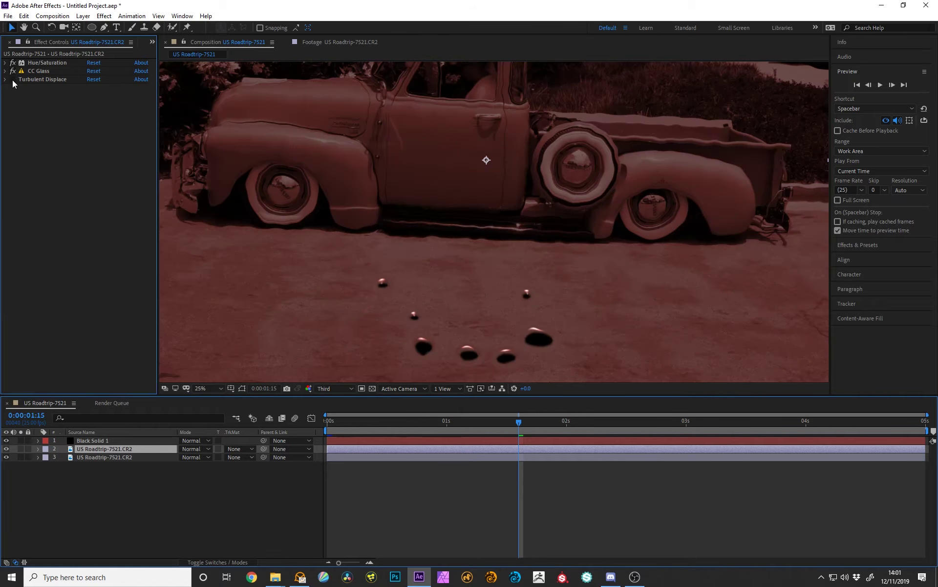
{"action": "left_click", "coordinate": [12, 71]}
{"action": "left_click", "coordinate": [14, 63]}
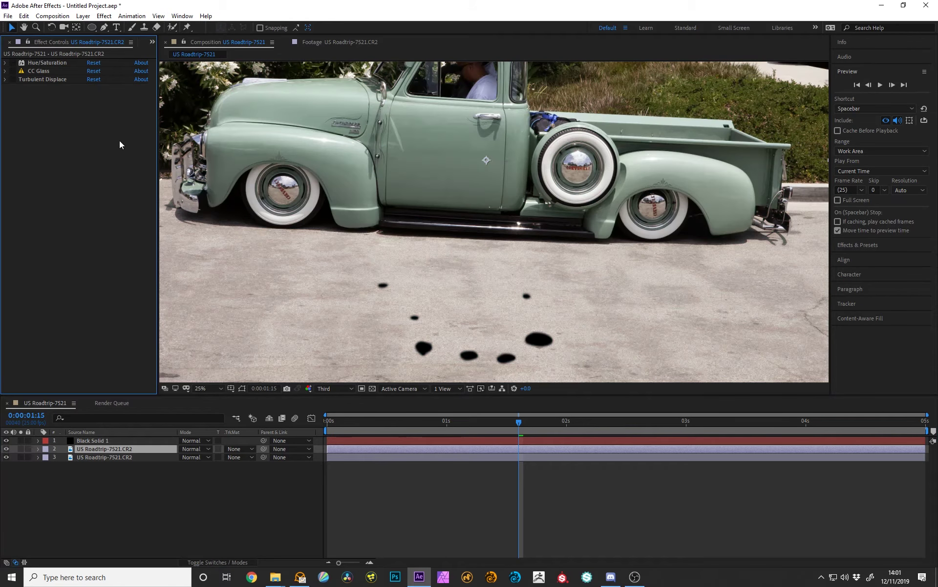
- Preview the red Hue/Saturation tint on layer 2 by itself and disable the effect again
{"action": "left_click", "coordinate": [13, 64]}
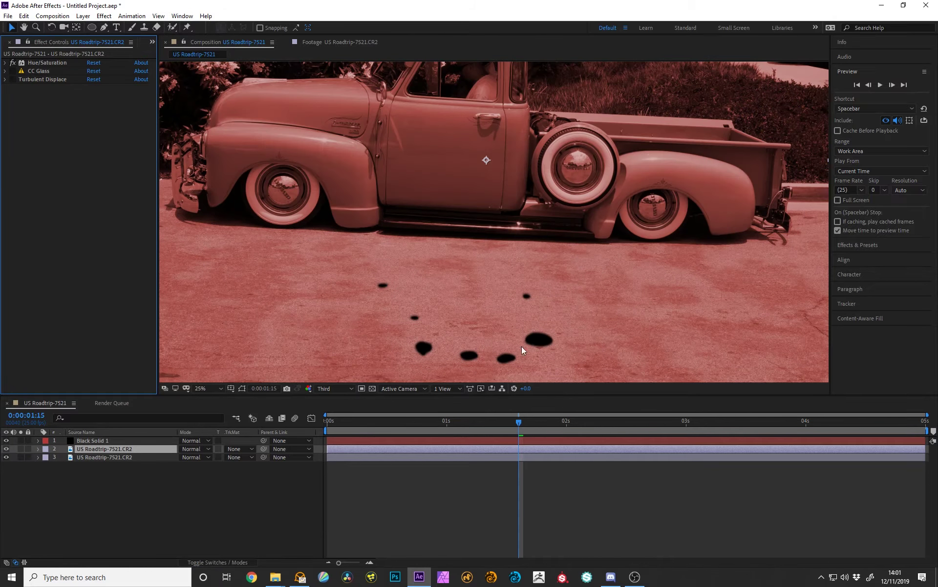
{"action": "mouse_move", "coordinate": [570, 198]}
{"action": "left_mouse_down"}
{"action": "mouse_move", "coordinate": [564, 254]}
{"action": "mouse_move", "coordinate": [569, 185]}
{"action": "left_mouse_up"}
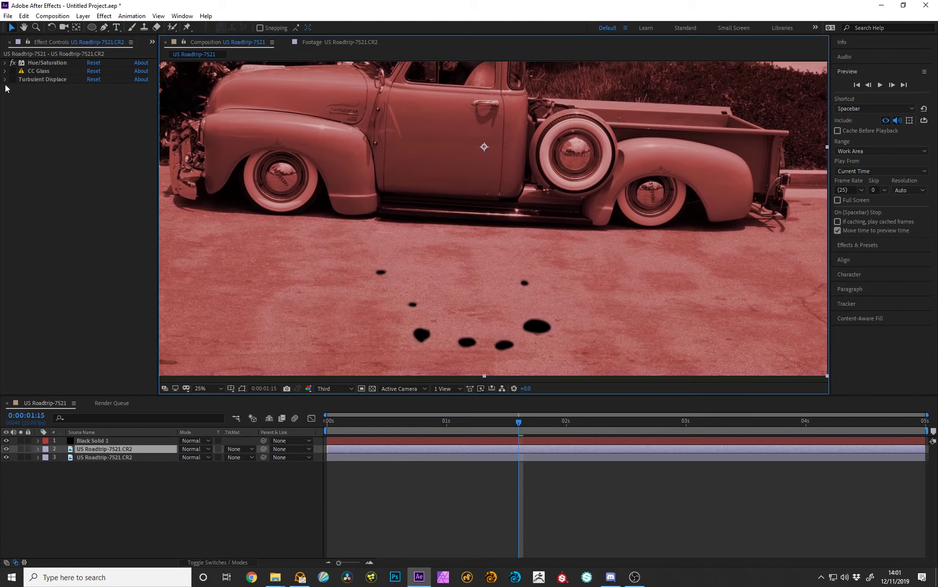
{"action": "left_click", "coordinate": [13, 64]}
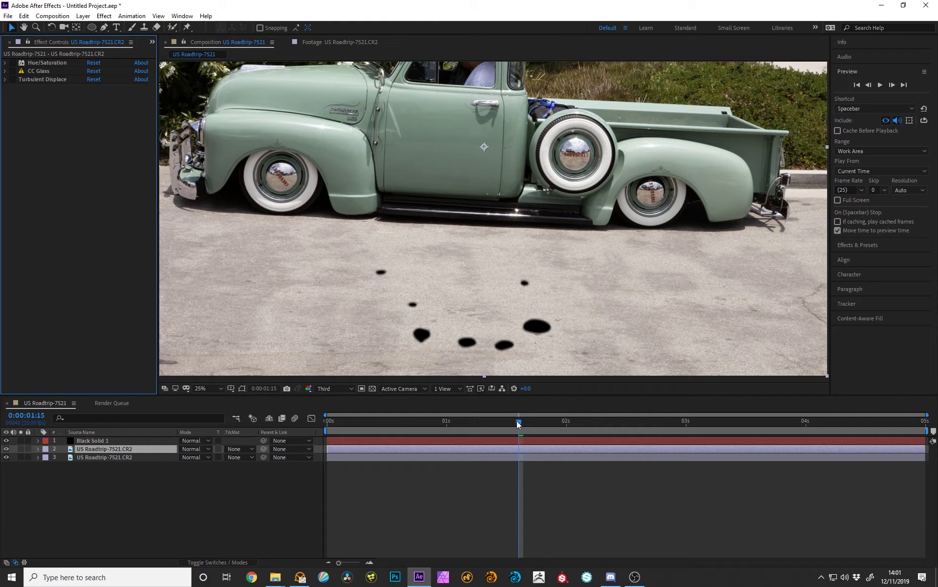
- Set layer 2's track matte to Alpha Matte "Black Solid 1" with the current time at 0:00:01:04
{"action": "left_click_drag", "start_coordinate": [517, 421], "coordinate": [468, 424]}
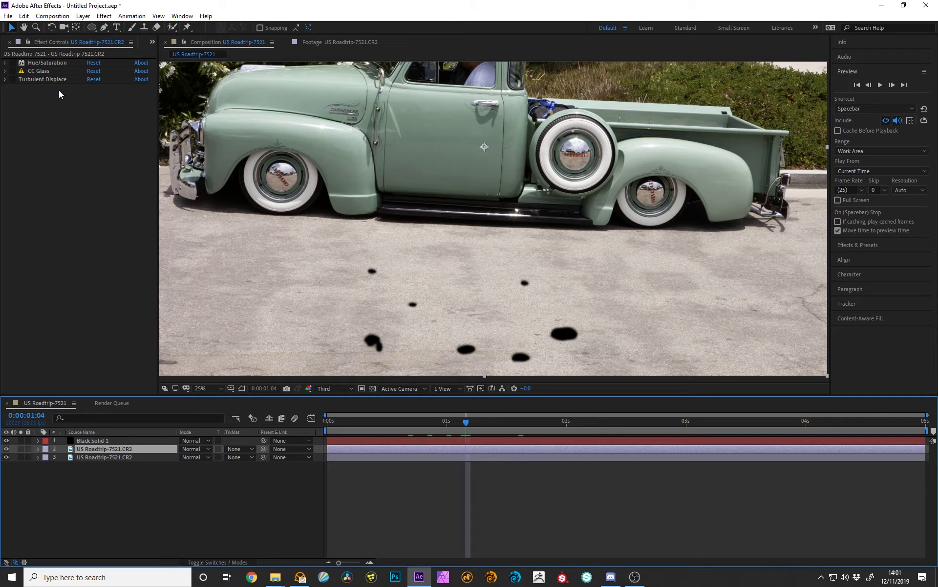
{"action": "left_click", "coordinate": [63, 72]}
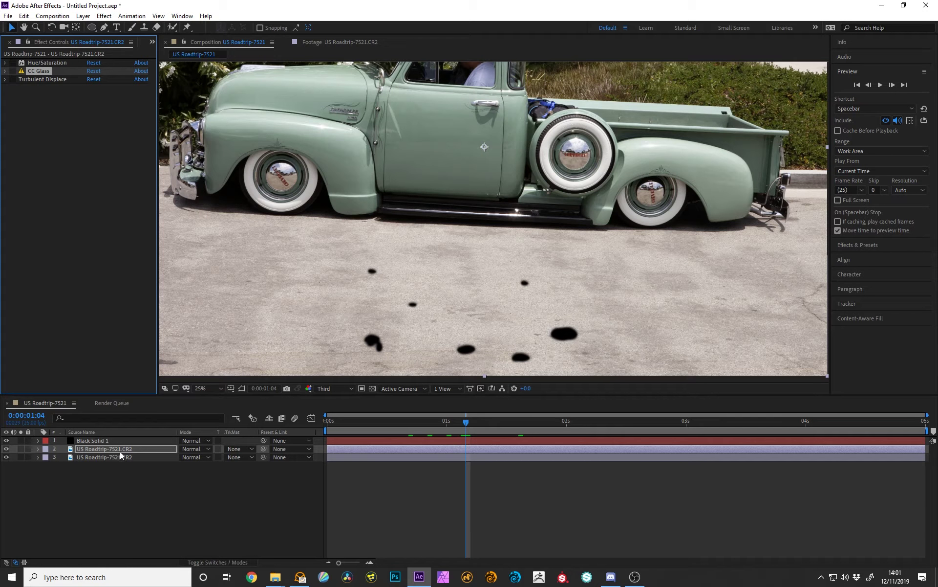
{"action": "left_click", "coordinate": [224, 562]}
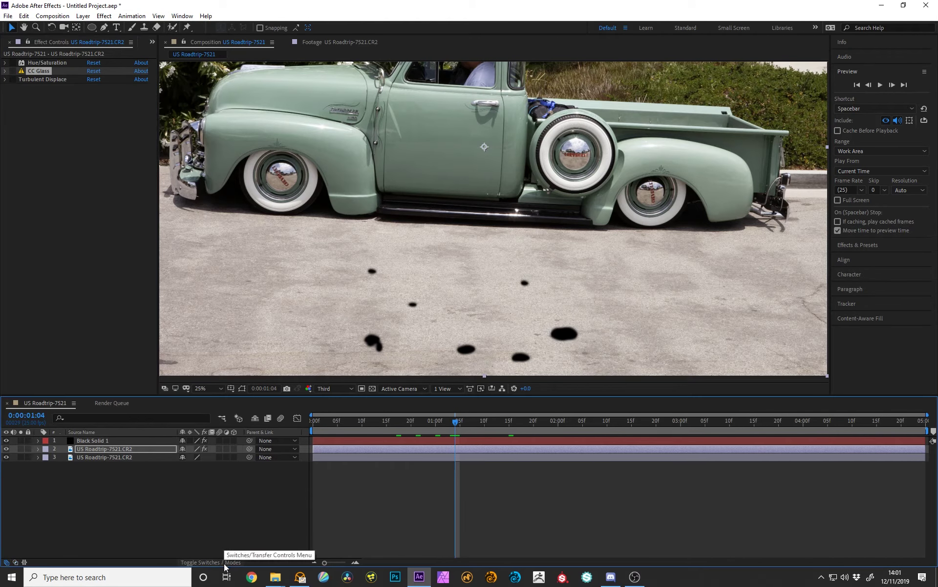
{"action": "left_click", "coordinate": [225, 562]}
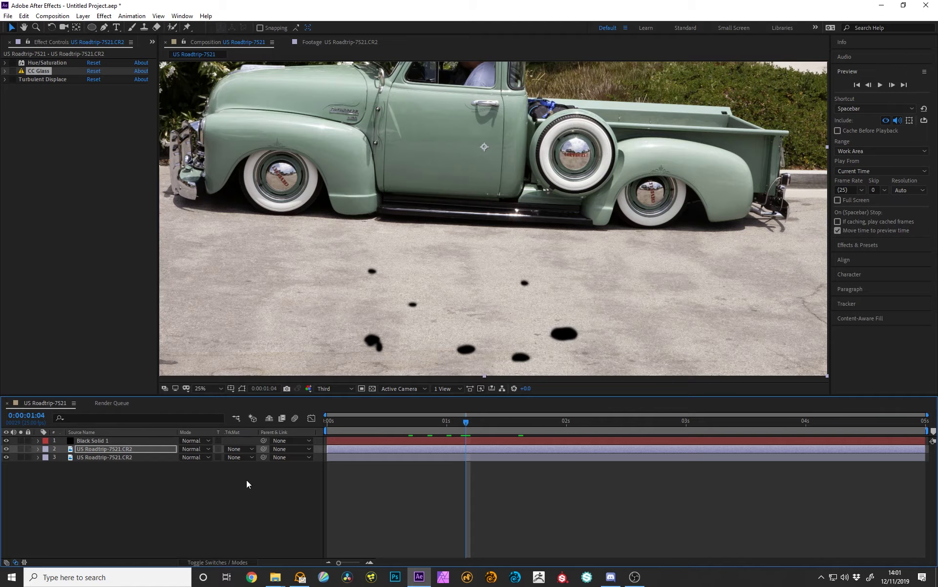
{"action": "left_click", "coordinate": [251, 449]}
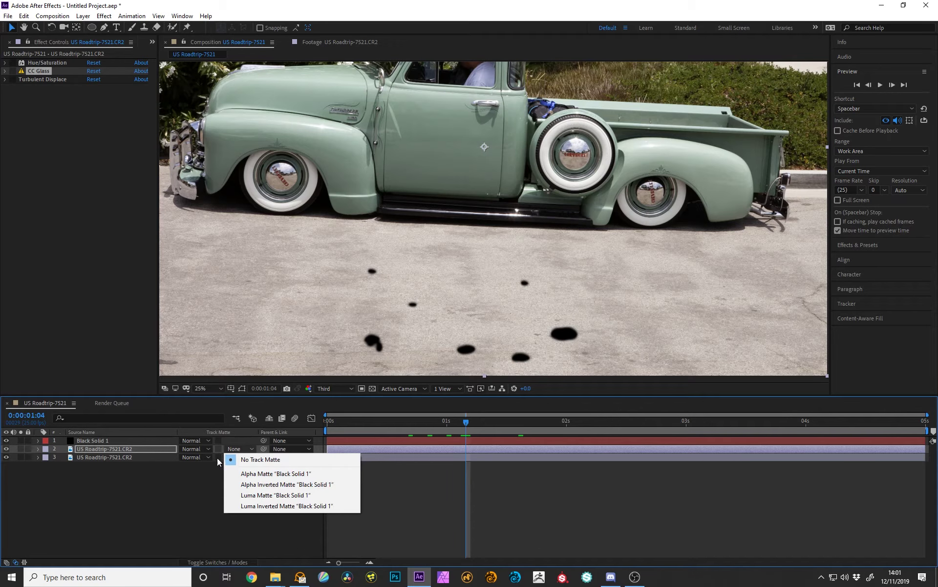
{"action": "left_click", "coordinate": [253, 472]}
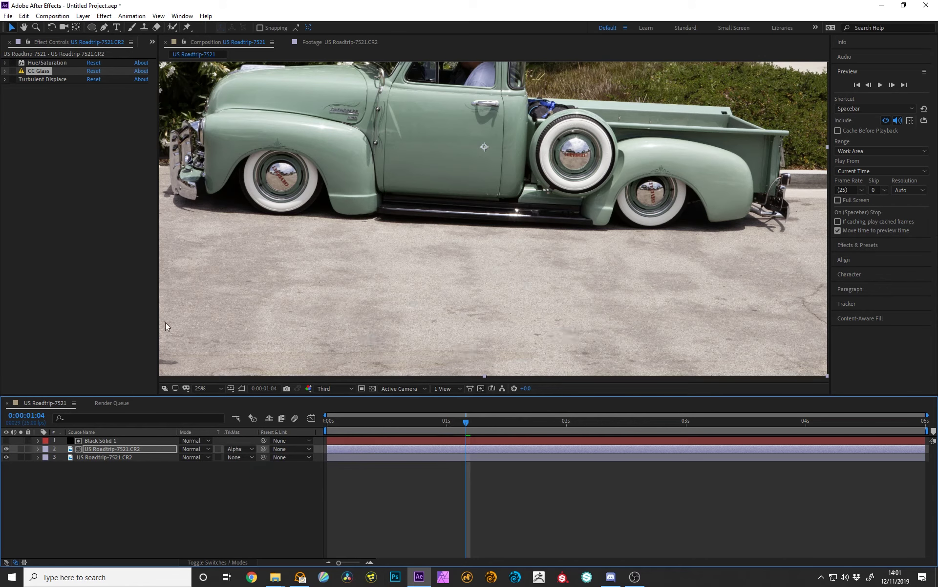
- Hide the bottom truck layer to check the matted droplets alone, move to 0:00:00:16 and show the layer again
{"action": "left_click", "coordinate": [6, 457]}
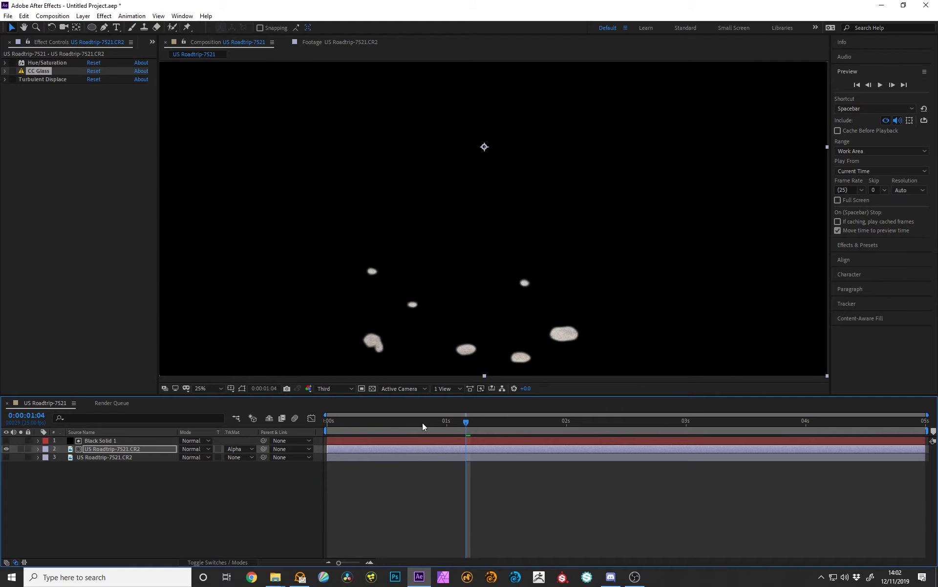
{"action": "left_click_drag", "start_coordinate": [423, 426], "coordinate": [403, 428]}
{"action": "left_click", "coordinate": [6, 457]}
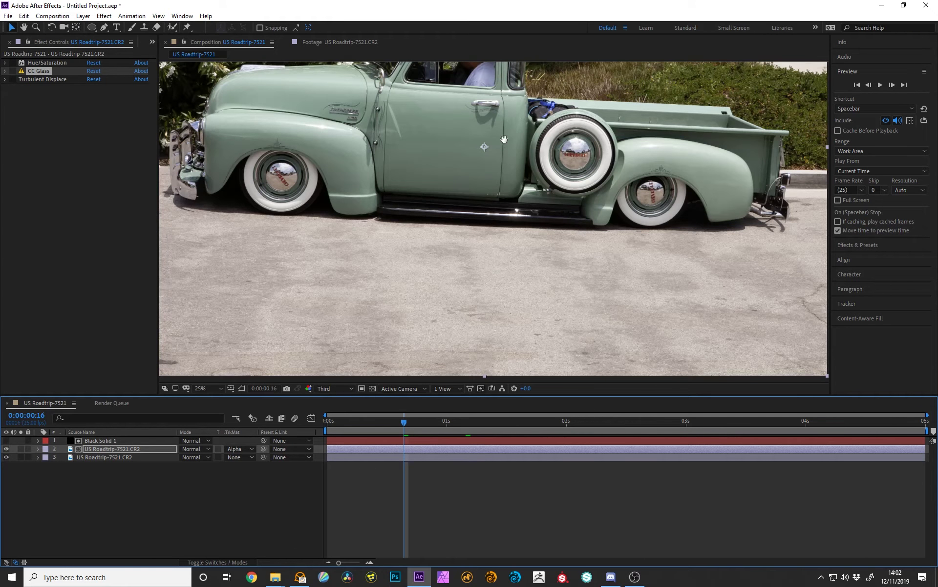
- Enable CC Glass on layer 2 and check the shaded droplets on the pavement back to 0:00:00:00
{"action": "left_click_drag", "start_coordinate": [503, 139], "coordinate": [527, 184]}
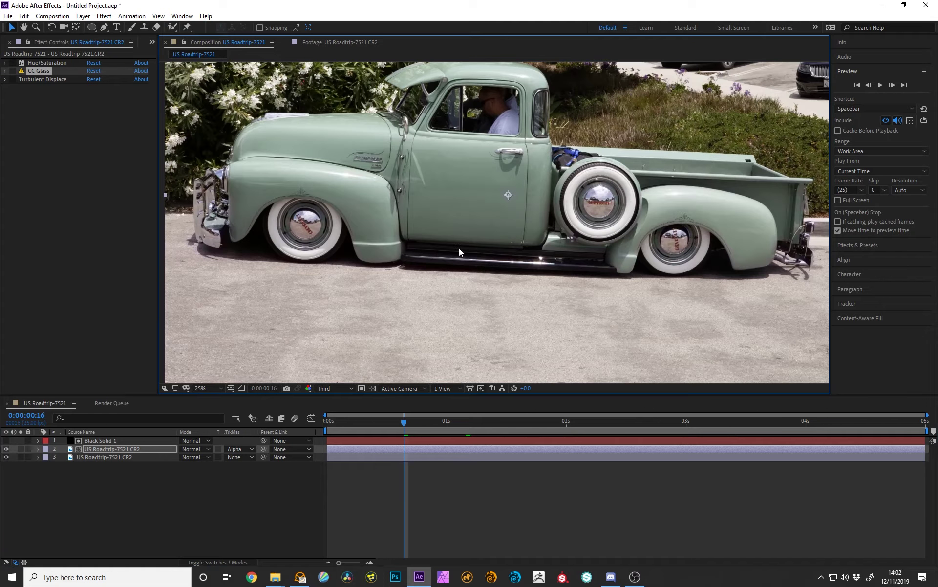
{"action": "left_click_drag", "start_coordinate": [524, 296], "coordinate": [527, 236]}
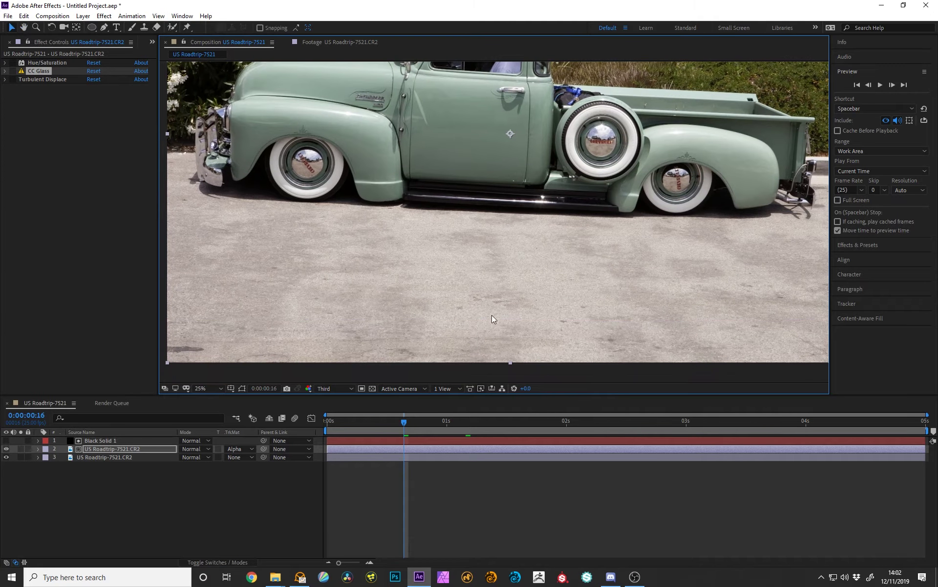
{"action": "left_click_drag", "start_coordinate": [396, 253], "coordinate": [392, 273]}
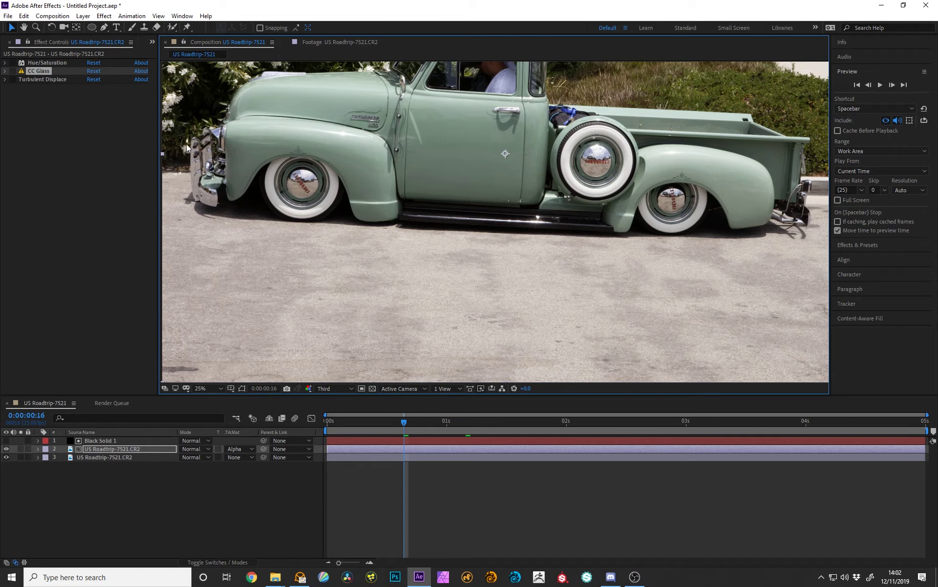
{"action": "left_click", "coordinate": [13, 71]}
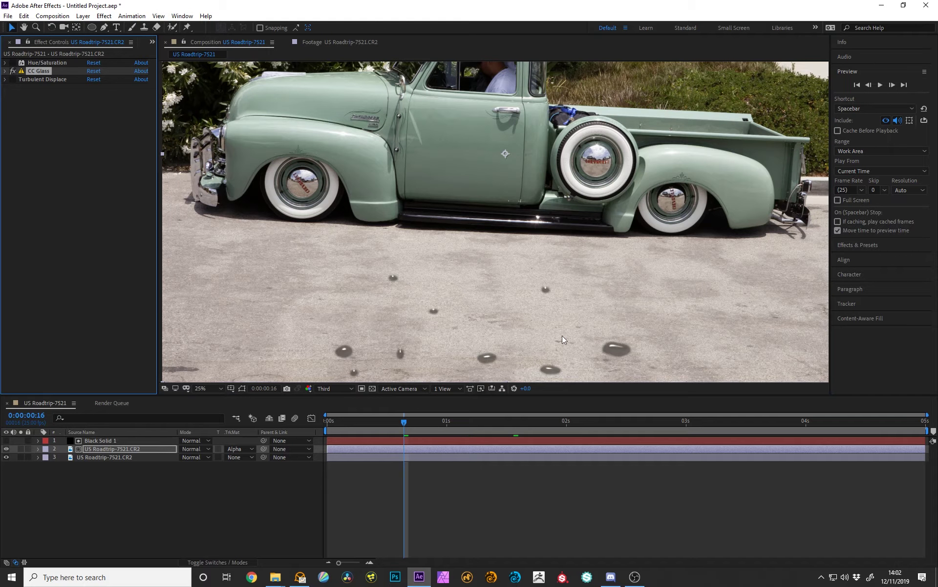
{"action": "left_click_drag", "start_coordinate": [564, 340], "coordinate": [565, 315]}
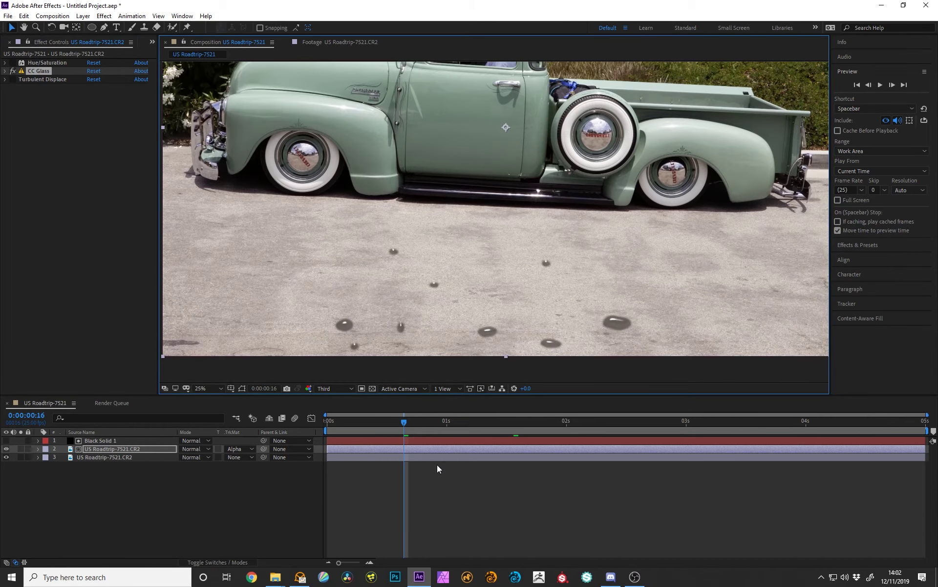
{"action": "left_click_drag", "start_coordinate": [404, 421], "coordinate": [313, 421]}
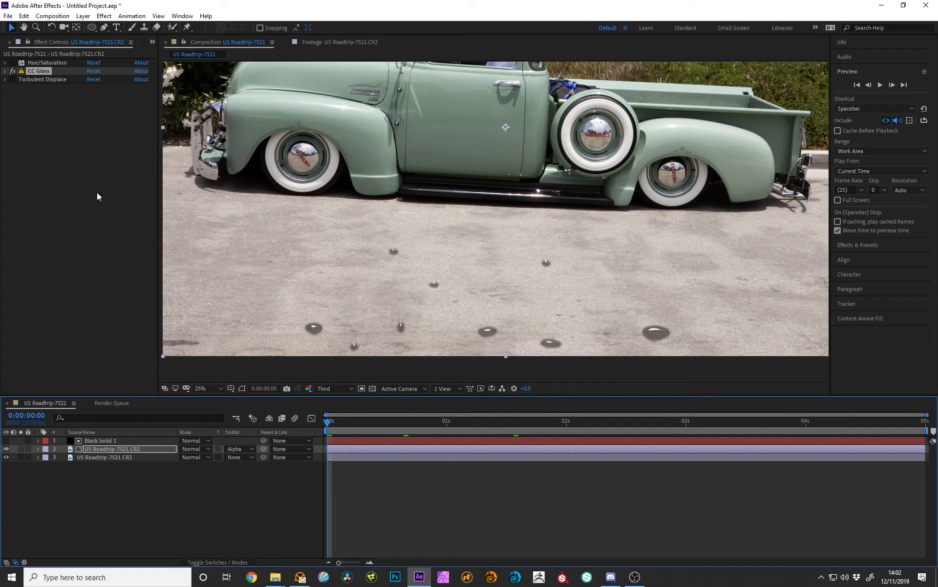
- Locate the CC Glass effect by searching the effects library for "cc gl" and browsing the Stylize category without applying it
{"action": "left_click", "coordinate": [884, 245]}
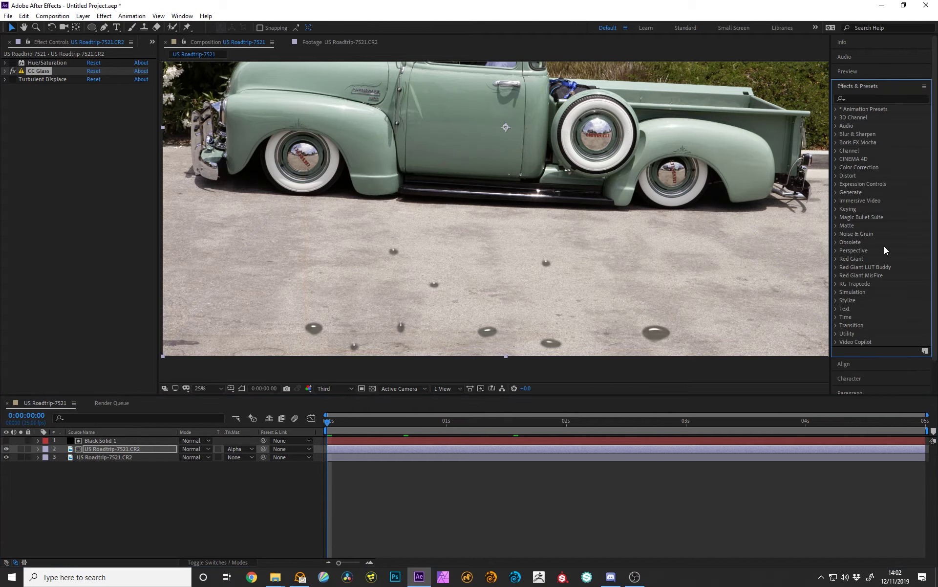
{"action": "left_click", "coordinate": [857, 99]}
{"action": "type", "text": "cc"}
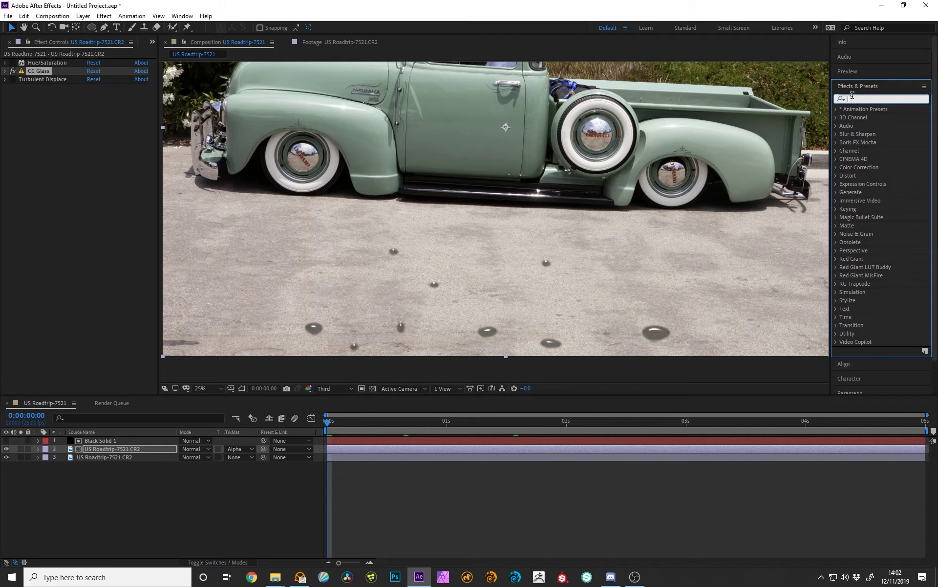
{"action": "type", "text": " gl"}
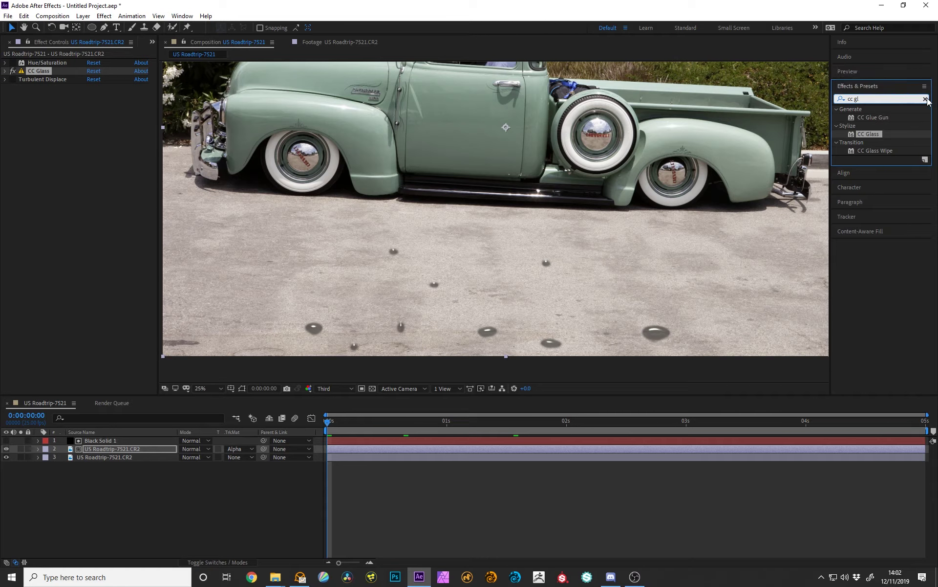
{"action": "left_click", "coordinate": [925, 99]}
{"action": "left_click", "coordinate": [887, 74]}
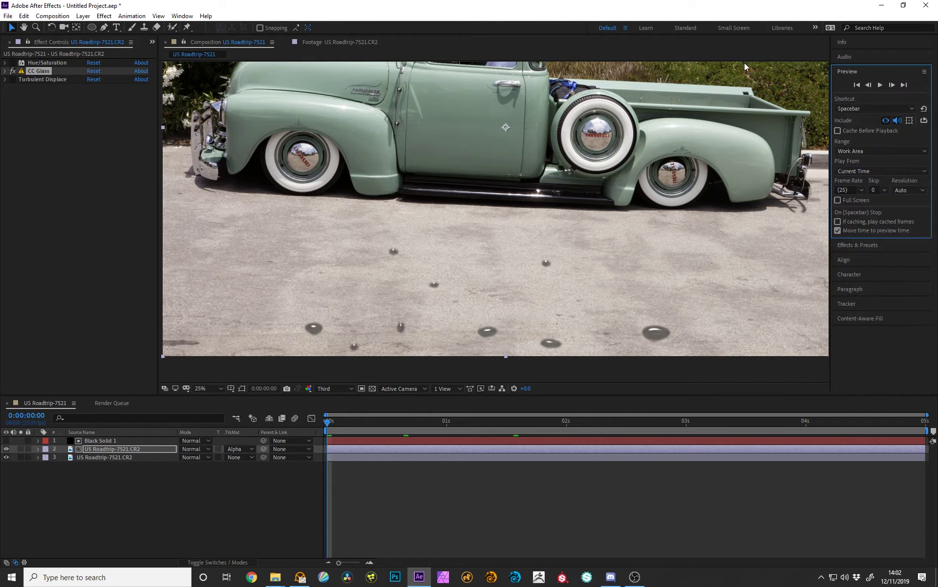
{"action": "left_click", "coordinate": [107, 17]}
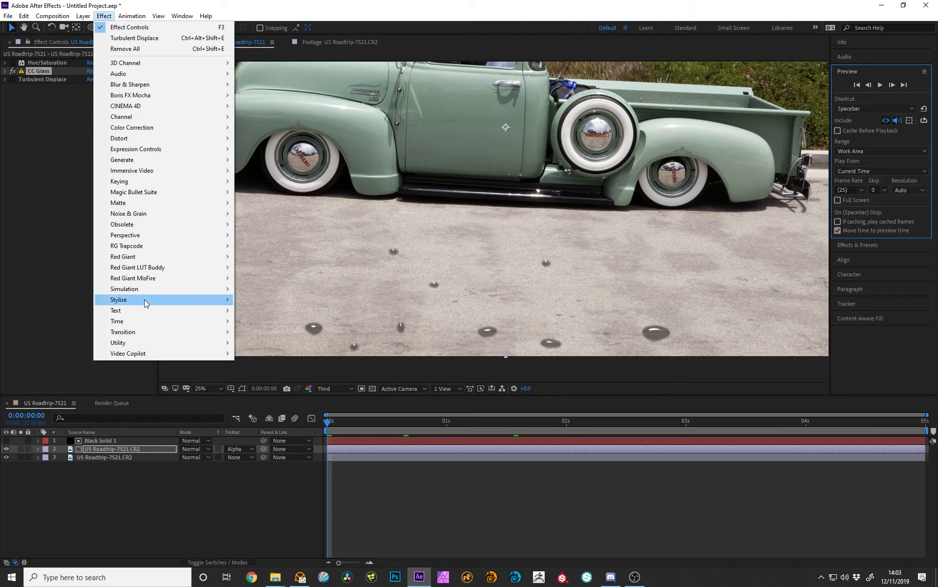
{"action": "mouse_move", "coordinate": [145, 299]}
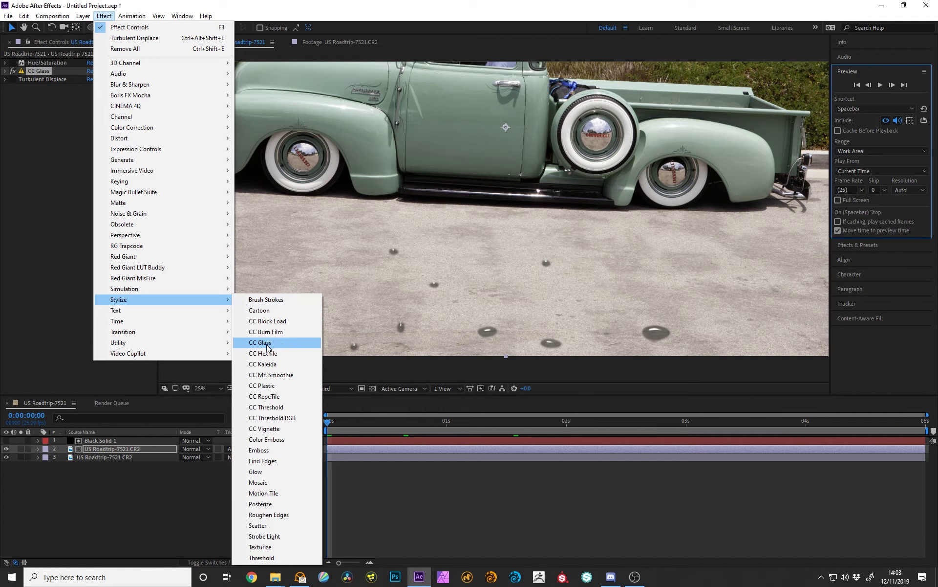
{"action": "left_click", "coordinate": [154, 514]}
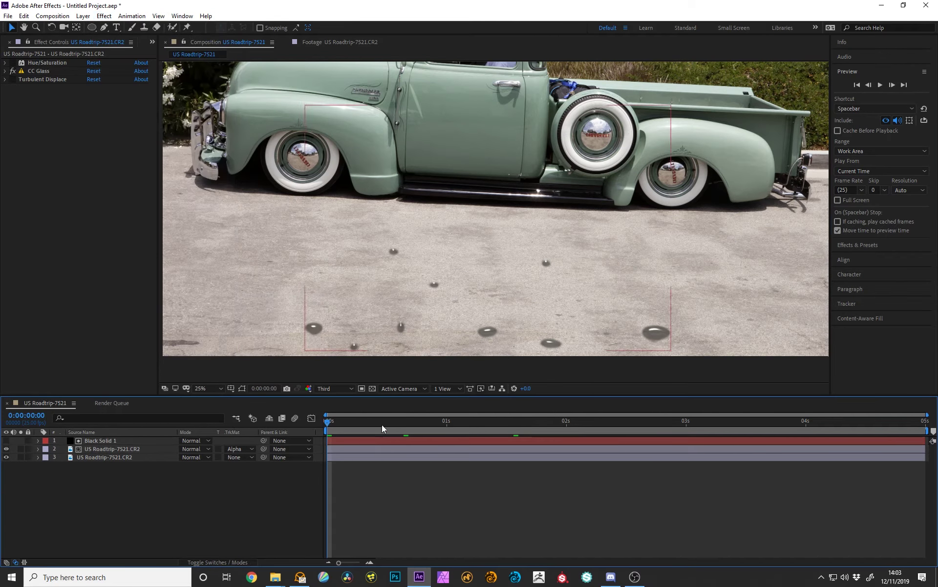
- Expand CC Glass on layer 2 and set its Bump Map to None with Source as the input
{"action": "left_click", "coordinate": [5, 71]}
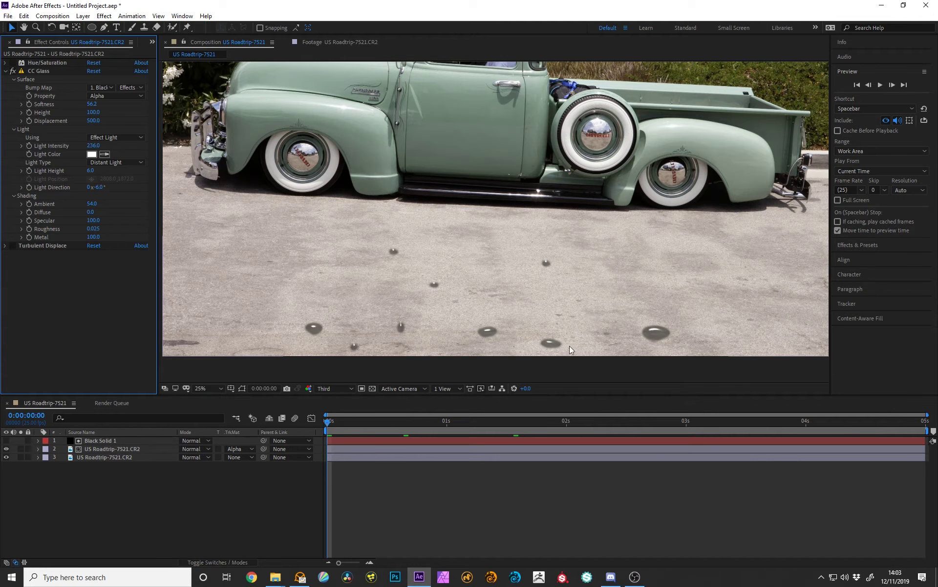
{"action": "left_click", "coordinate": [127, 449]}
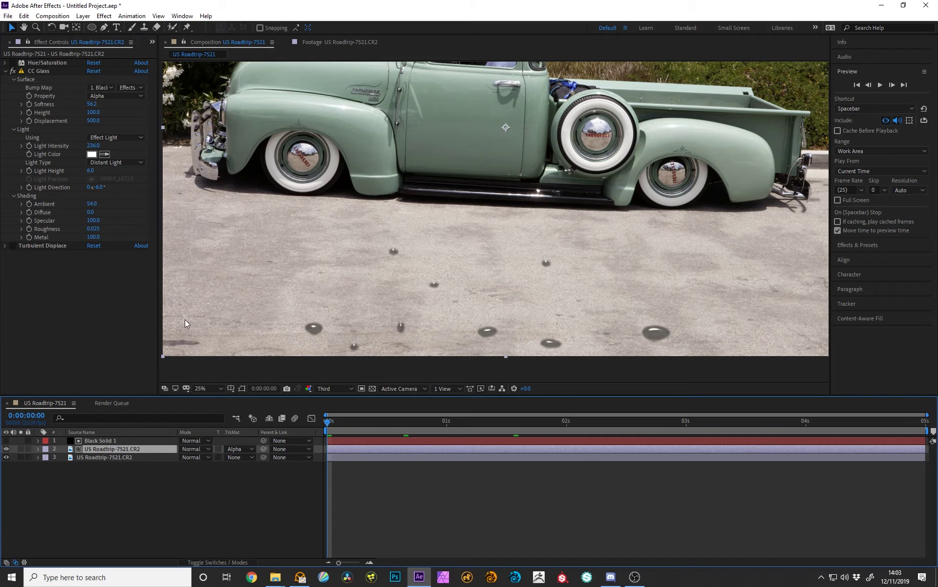
{"action": "left_click", "coordinate": [109, 87]}
{"action": "left_click", "coordinate": [115, 98]}
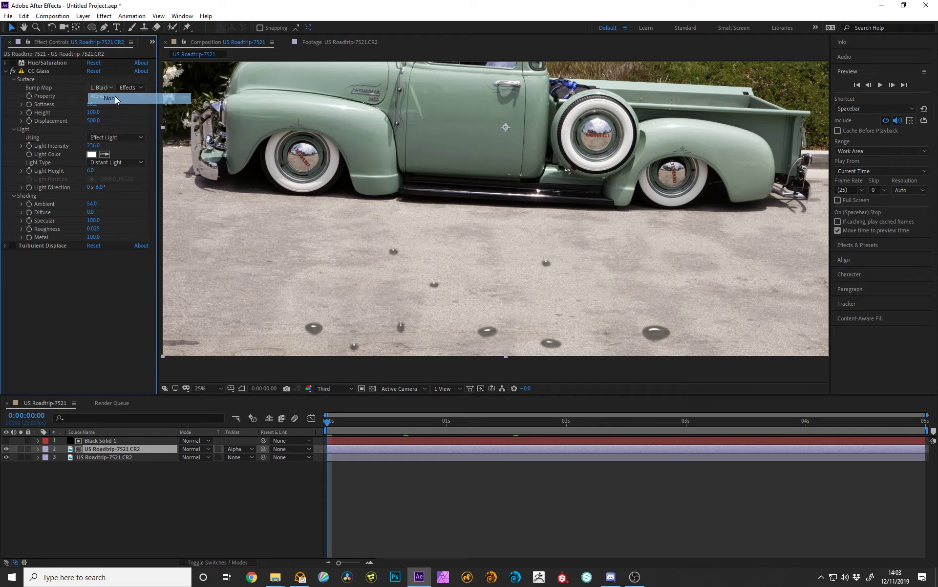
{"action": "left_click", "coordinate": [137, 89]}
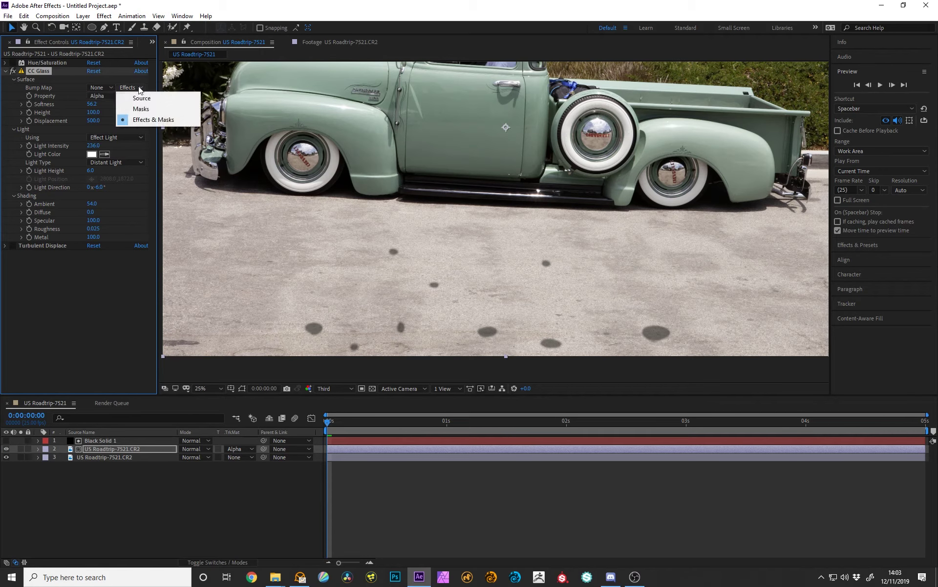
{"action": "left_click", "coordinate": [145, 100]}
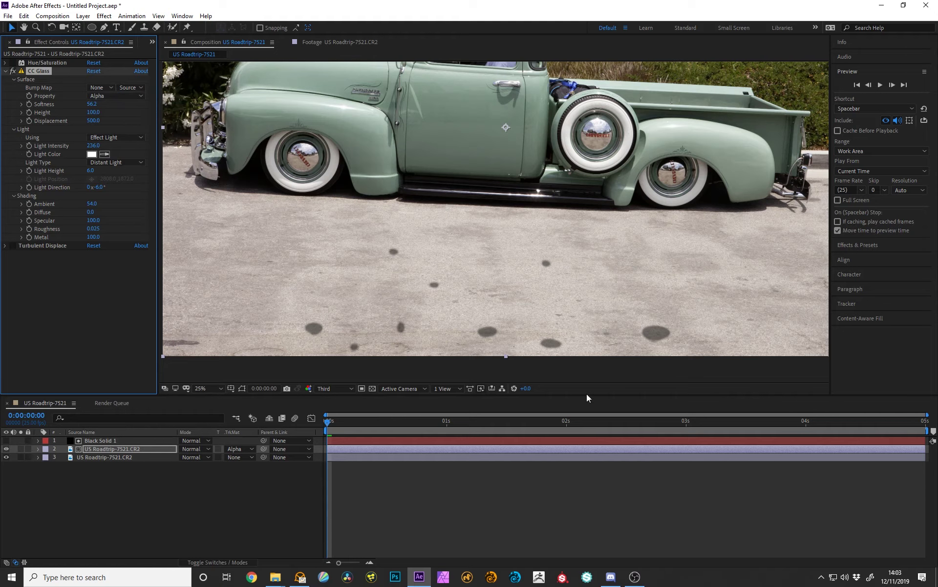
- Set the CC Glass Bump Map to Black Solid 1, taken from Effects & Masks
{"action": "left_click", "coordinate": [111, 87]}
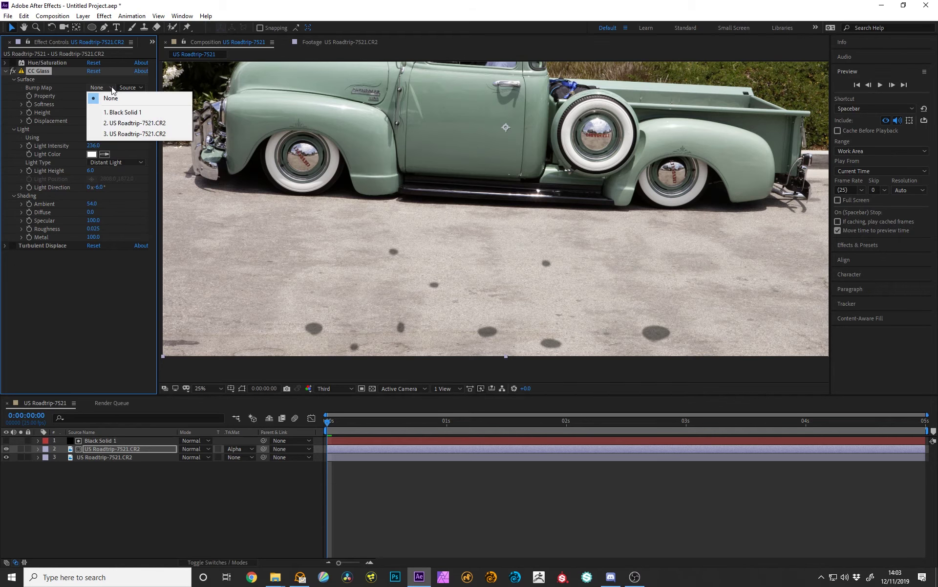
{"action": "left_click", "coordinate": [134, 114]}
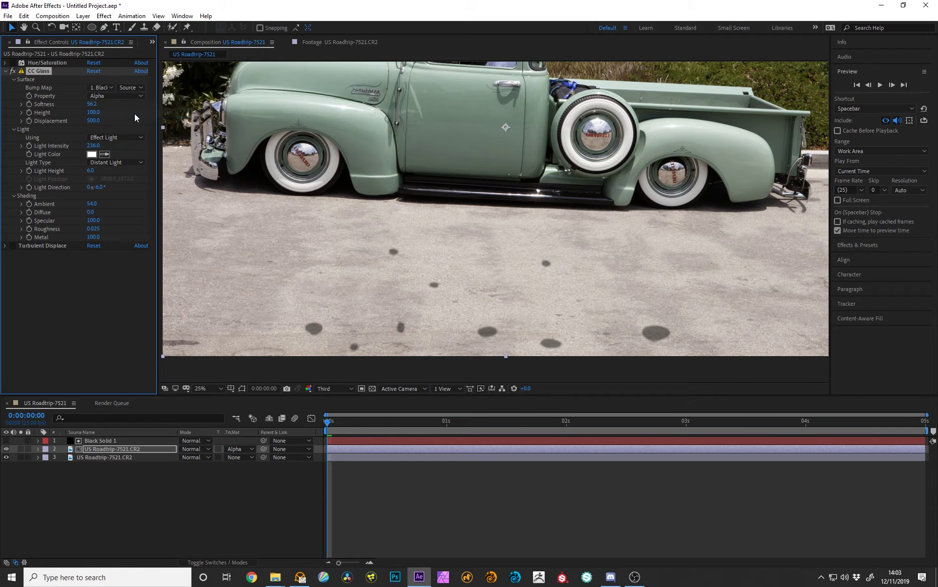
{"action": "left_click", "coordinate": [139, 88]}
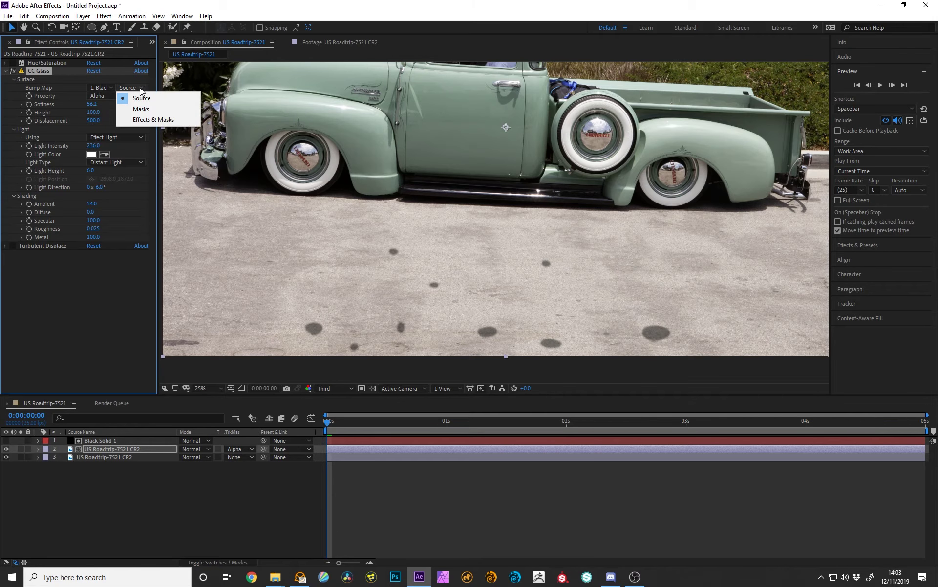
{"action": "left_click", "coordinate": [164, 121]}
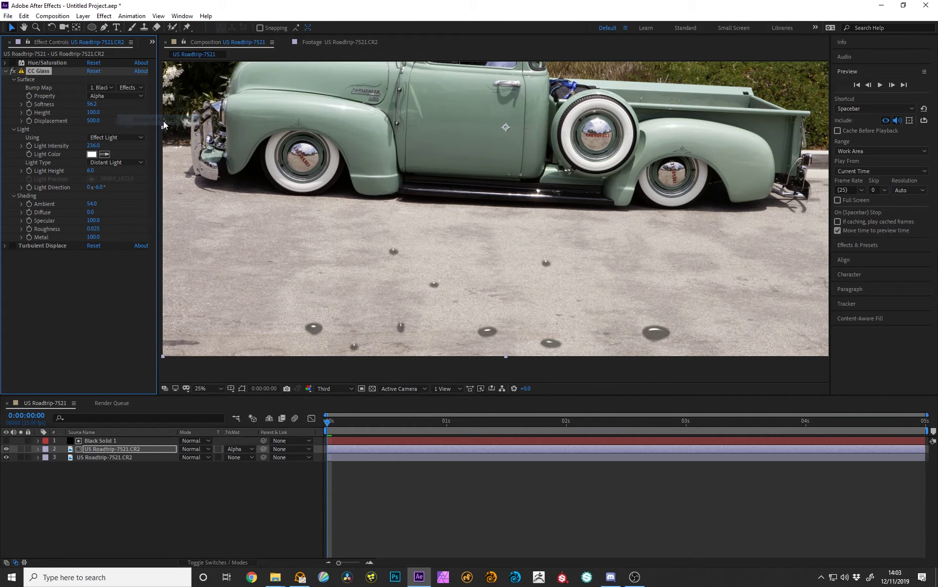
- Check the effects on Black Solid 1, reselect layer 2 and scrub the droplet animation to 0:00:01:05
{"action": "left_click", "coordinate": [121, 441]}
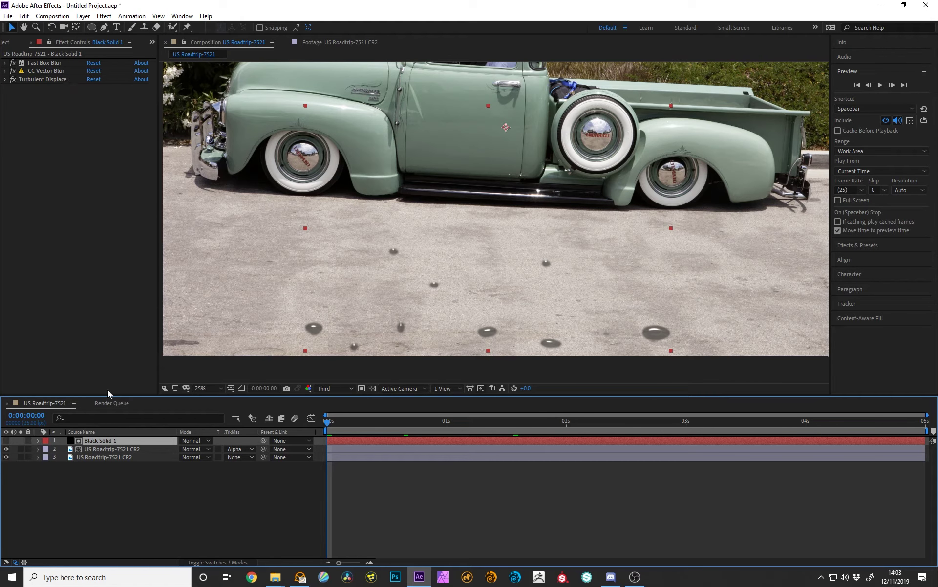
{"action": "left_click", "coordinate": [149, 448]}
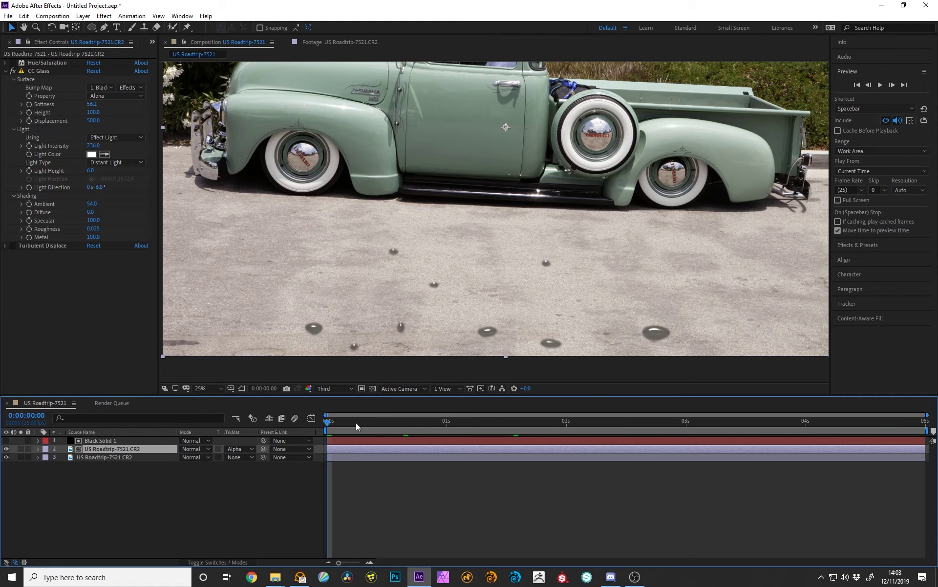
{"action": "left_click_drag", "start_coordinate": [356, 423], "coordinate": [375, 422]}
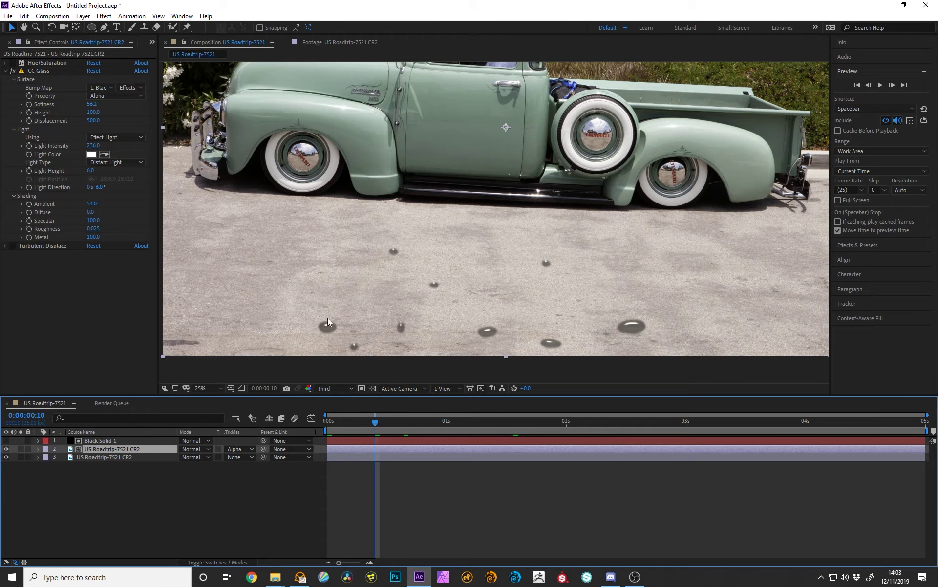
{"action": "left_click_drag", "start_coordinate": [375, 420], "coordinate": [472, 424]}
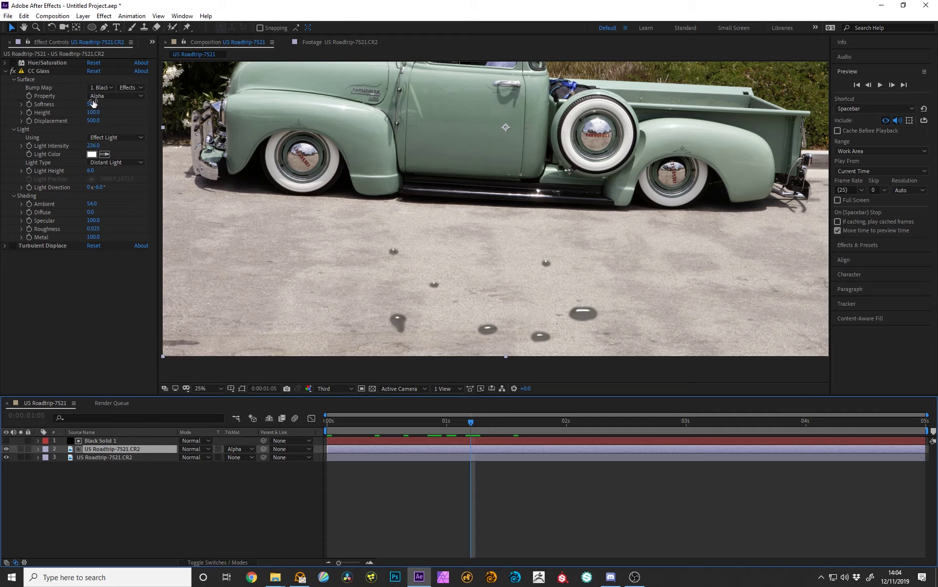
- Try a CC Glass Softness of 55 and the Luminance bump property, and return the property to Alpha
{"action": "left_click_drag", "start_coordinate": [93, 103], "coordinate": [141, 104]}
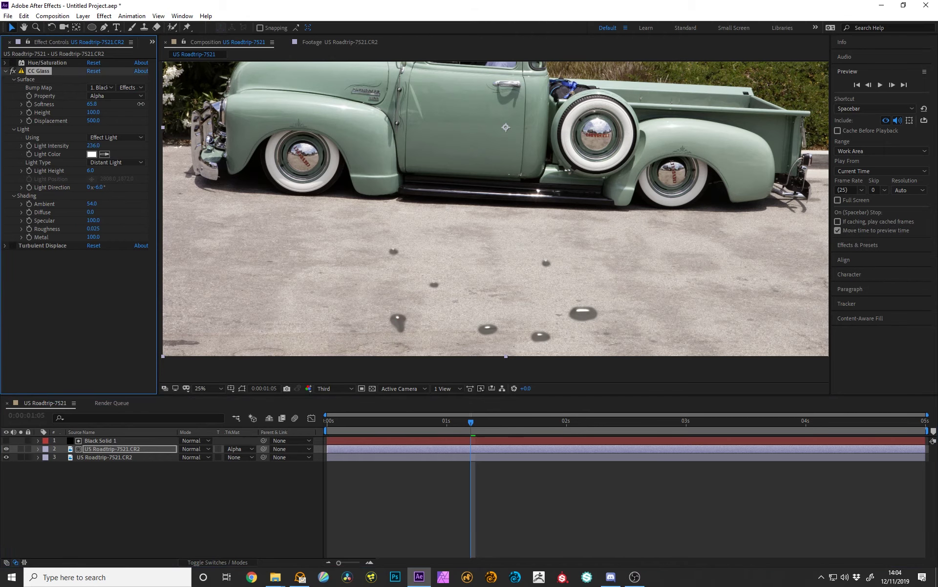
{"action": "left_click", "coordinate": [139, 96]}
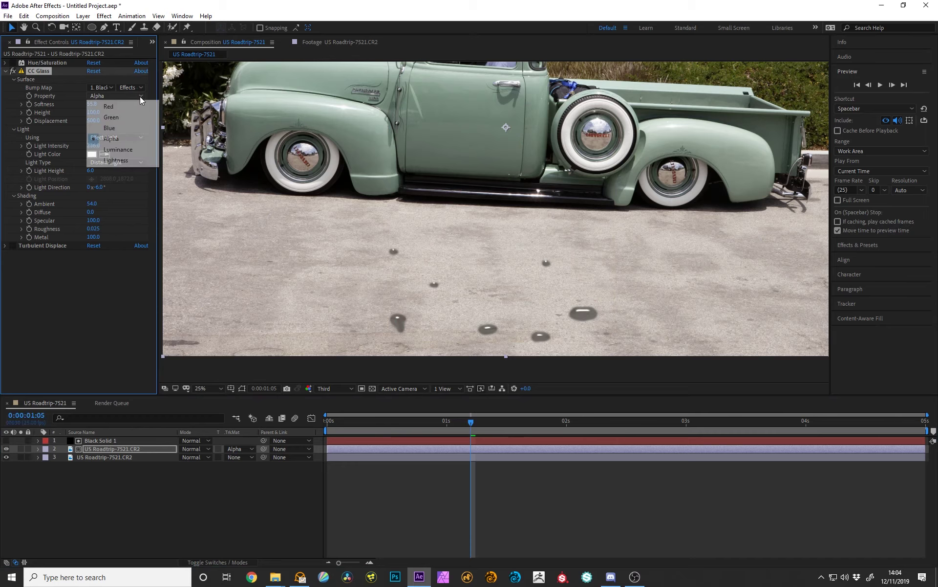
{"action": "left_click", "coordinate": [118, 148]}
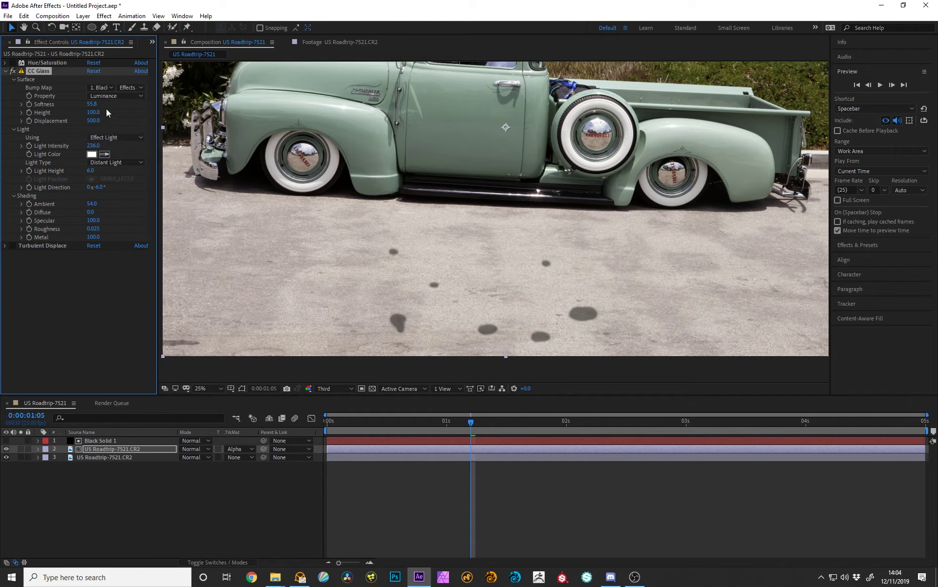
{"action": "left_click", "coordinate": [116, 96]}
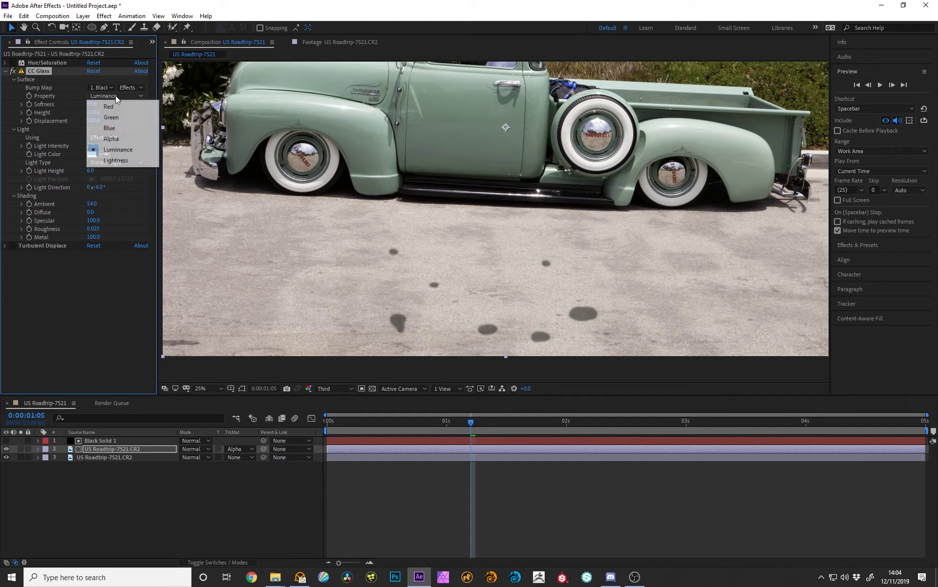
{"action": "left_click", "coordinate": [115, 138]}
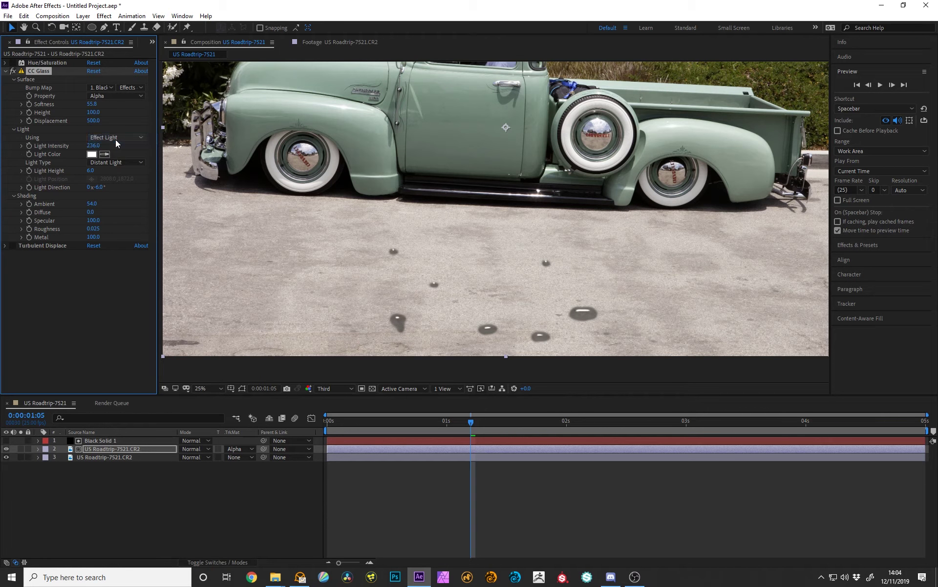
- Check Black Solid 1's effects and set layer 2's CC Glass Softness to 51.3 and Displacement to 500
{"action": "left_click", "coordinate": [121, 439]}
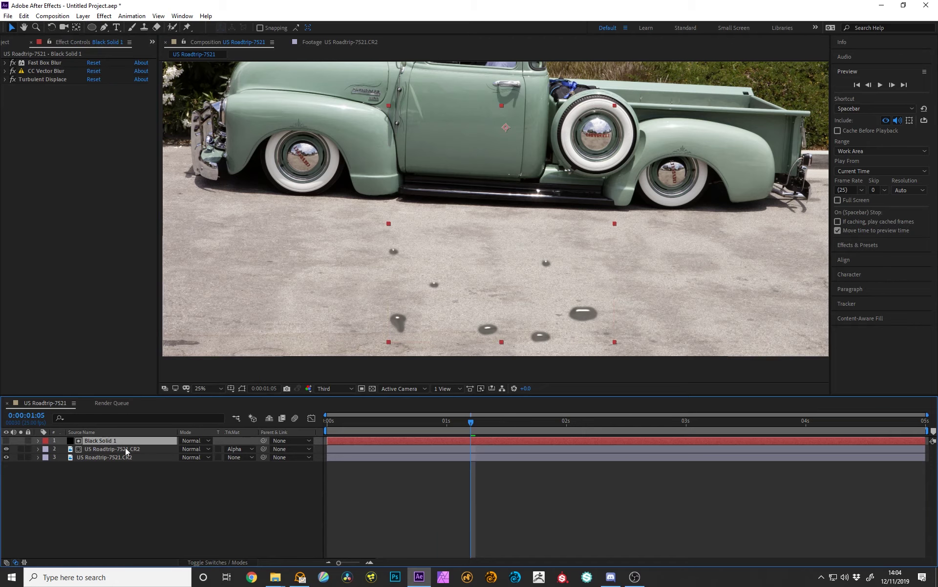
{"action": "left_click", "coordinate": [122, 448]}
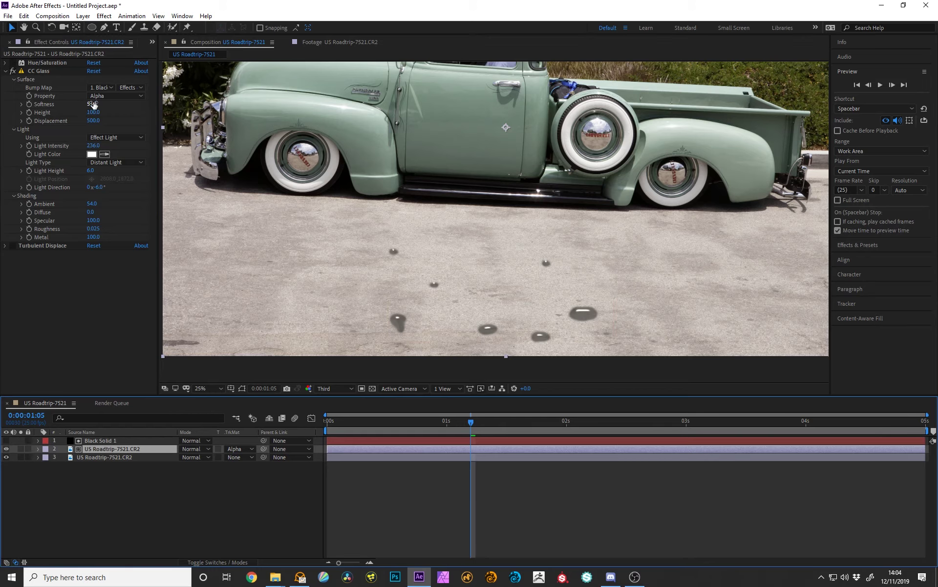
{"action": "left_click_drag", "start_coordinate": [93, 104], "coordinate": [2, 135]}
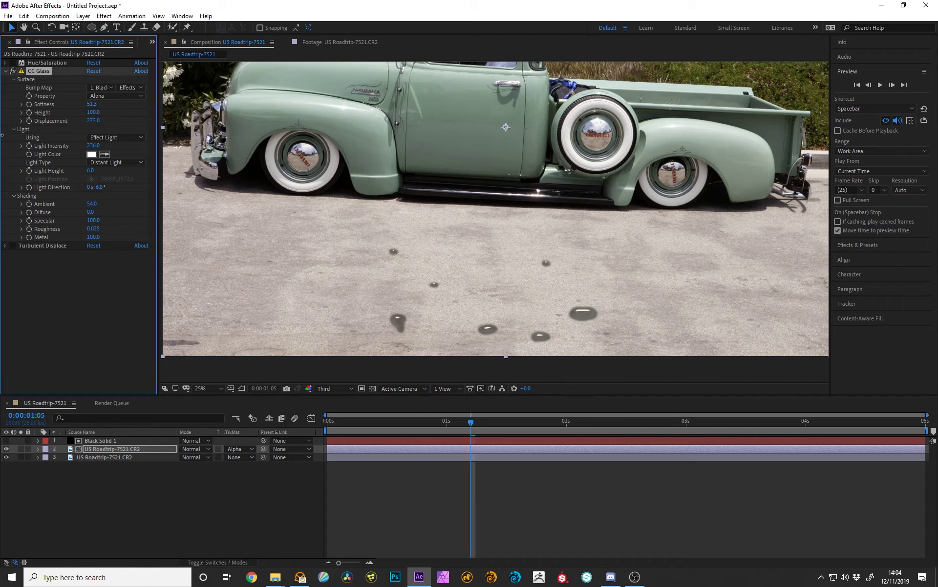
{"action": "left_click_drag", "start_coordinate": [93, 122], "coordinate": [440, 113]}
- Set the CC Glass Light Height to 4, Light Direction to -12°, Ambient to 50 and Specular to 100
{"action": "mouse_move", "coordinate": [90, 172]}
{"action": "left_mouse_down"}
{"action": "mouse_move", "coordinate": [110, 171]}
{"action": "mouse_move", "coordinate": [95, 175]}
{"action": "mouse_move", "coordinate": [95, 189]}
{"action": "left_mouse_up"}
{"action": "left_click_drag", "start_coordinate": [92, 204], "coordinate": [96, 204]}
{"action": "left_click_drag", "start_coordinate": [93, 221], "coordinate": [129, 220]}
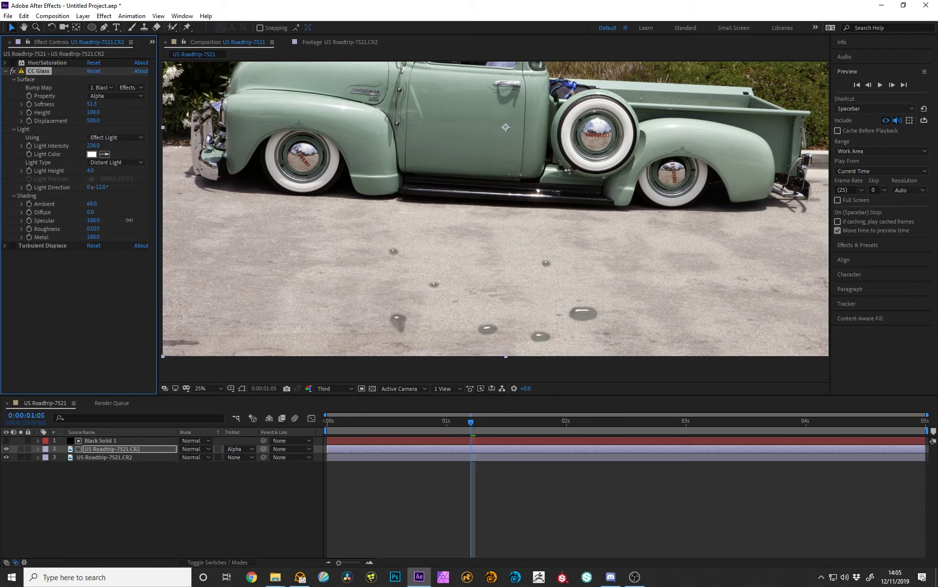
{"action": "left_click_drag", "start_coordinate": [130, 220], "coordinate": [97, 226]}
{"action": "mouse_move", "coordinate": [94, 205]}
{"action": "left_mouse_down"}
{"action": "mouse_move", "coordinate": [103, 205]}
{"action": "mouse_move", "coordinate": [90, 206]}
{"action": "left_mouse_up"}
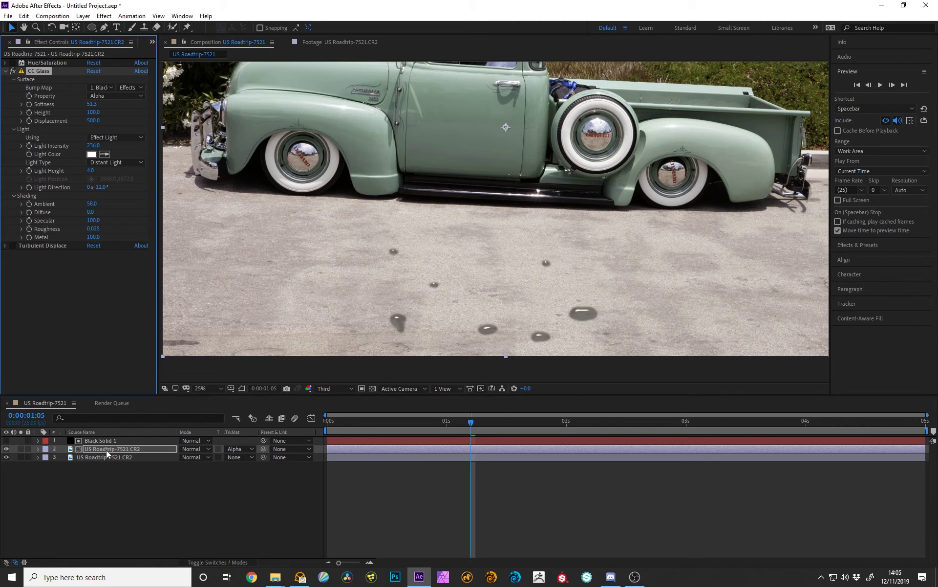
- Enable Hue/Saturation on layer 2, set its Master Lightness to 3 with Colorize off, and turn Colorize back on
{"action": "left_click", "coordinate": [13, 64]}
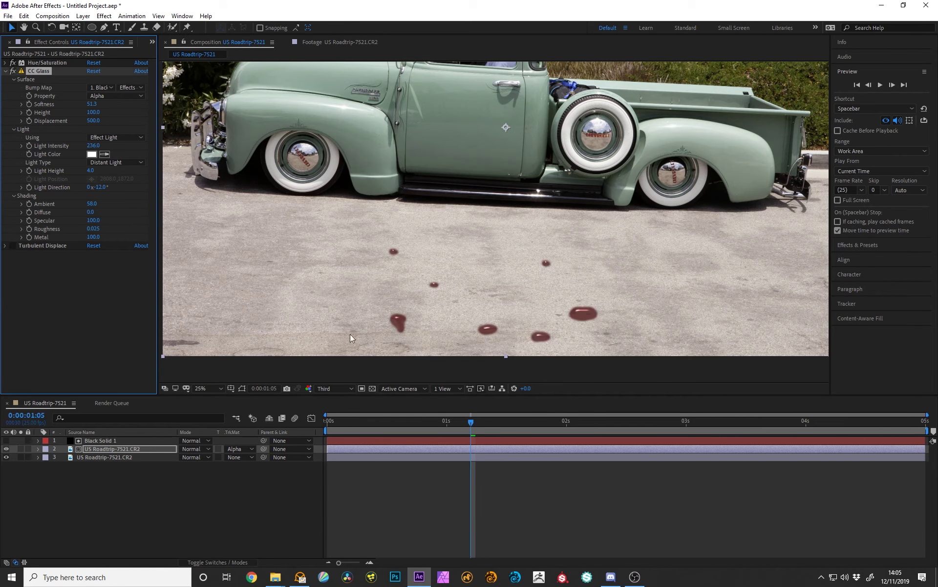
{"action": "left_click", "coordinate": [5, 63]}
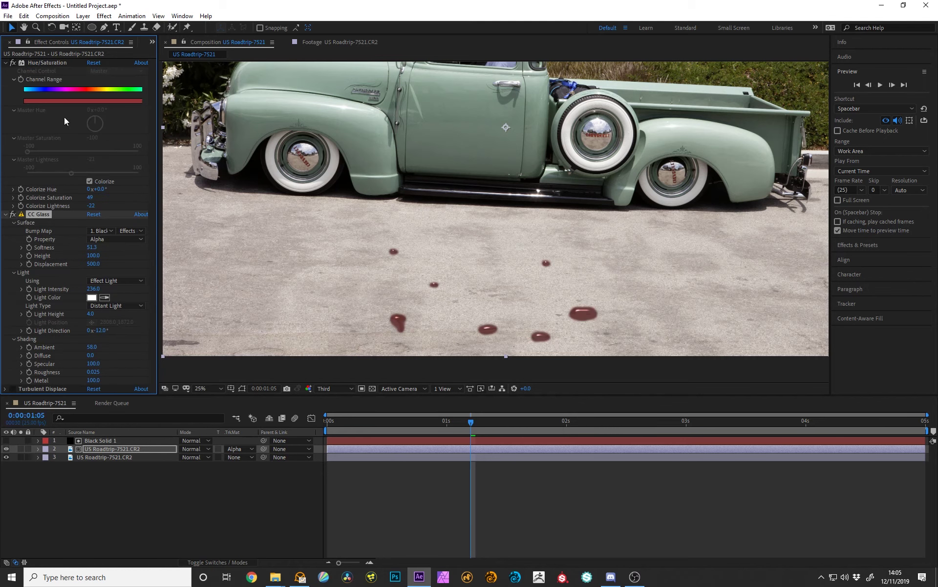
{"action": "left_click", "coordinate": [90, 181]}
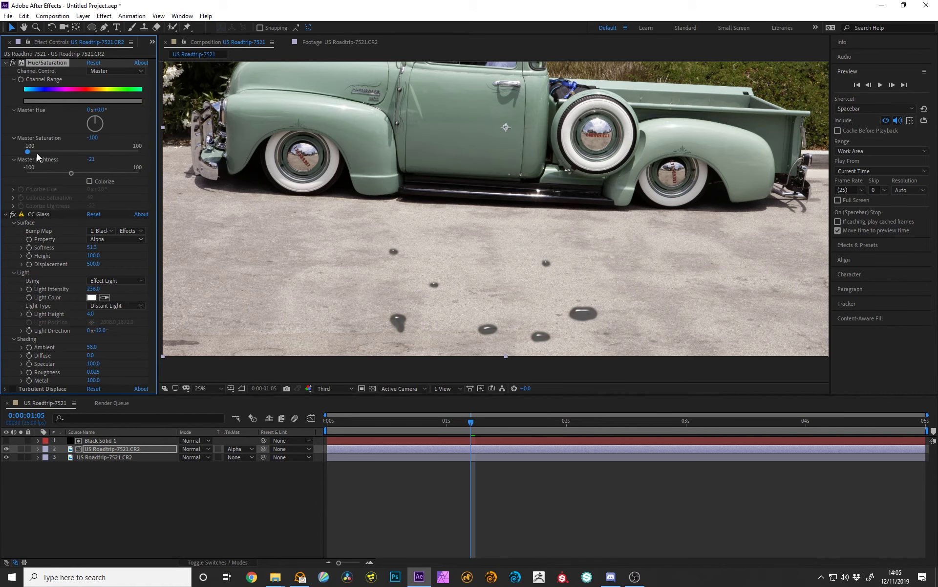
{"action": "mouse_move", "coordinate": [69, 174]}
{"action": "left_mouse_down"}
{"action": "mouse_move", "coordinate": [34, 174]}
{"action": "mouse_move", "coordinate": [85, 178]}
{"action": "left_mouse_up"}
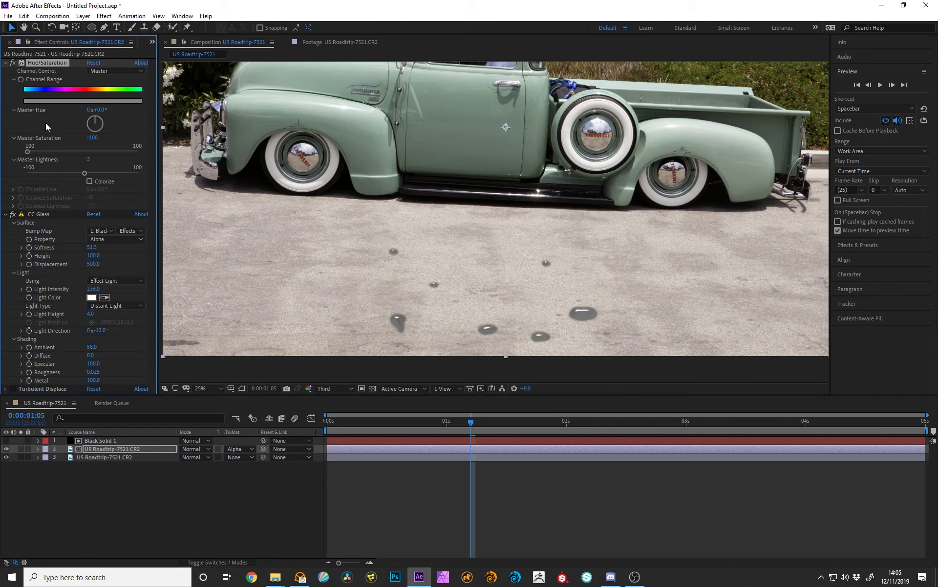
{"action": "left_click", "coordinate": [90, 181]}
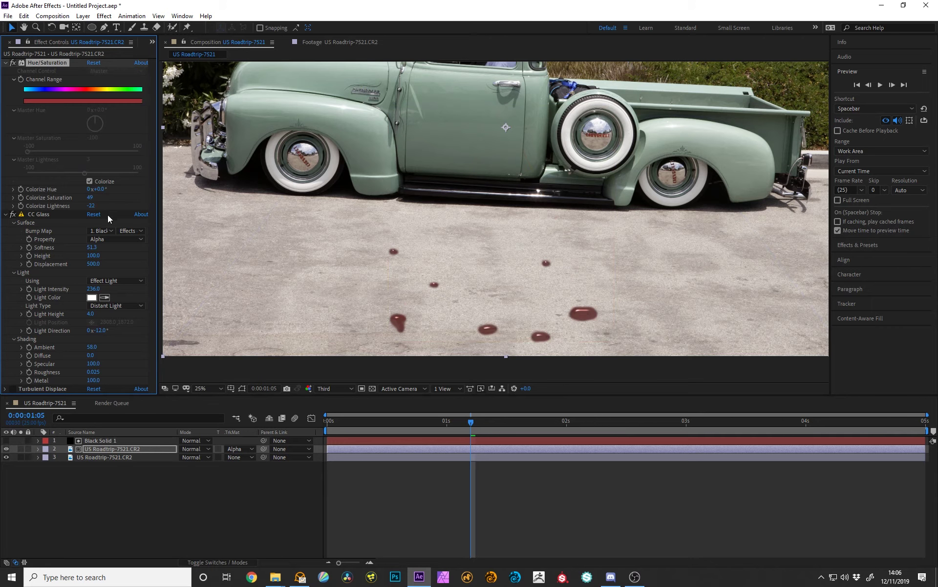
- Set layer 2's Hue/Saturation Colorize Saturation to 75 and Colorize Lightness to -7
{"action": "mouse_move", "coordinate": [90, 206]}
{"action": "left_mouse_down"}
{"action": "mouse_move", "coordinate": [80, 208]}
{"action": "mouse_move", "coordinate": [106, 201]}
{"action": "mouse_move", "coordinate": [92, 206]}
{"action": "left_mouse_up"}
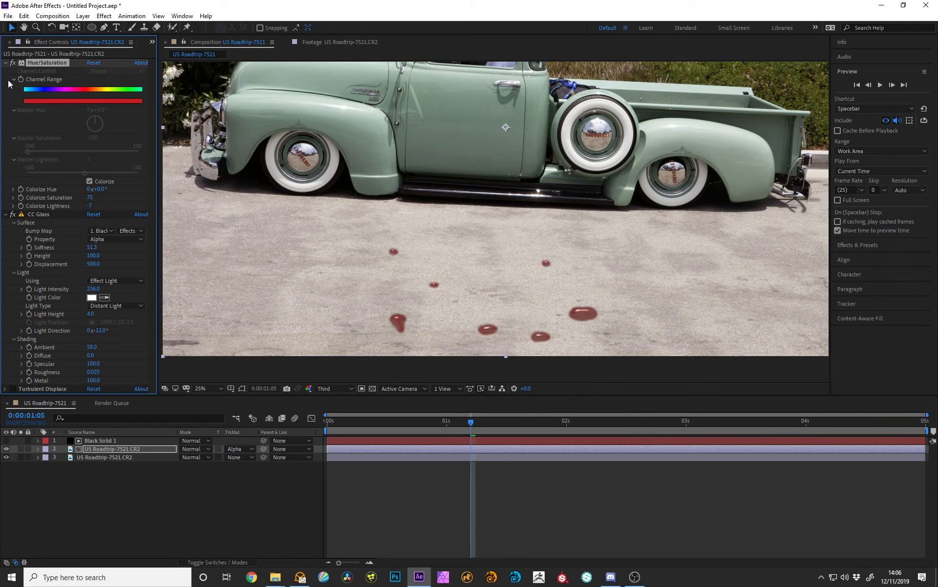
{"action": "left_click", "coordinate": [6, 62]}
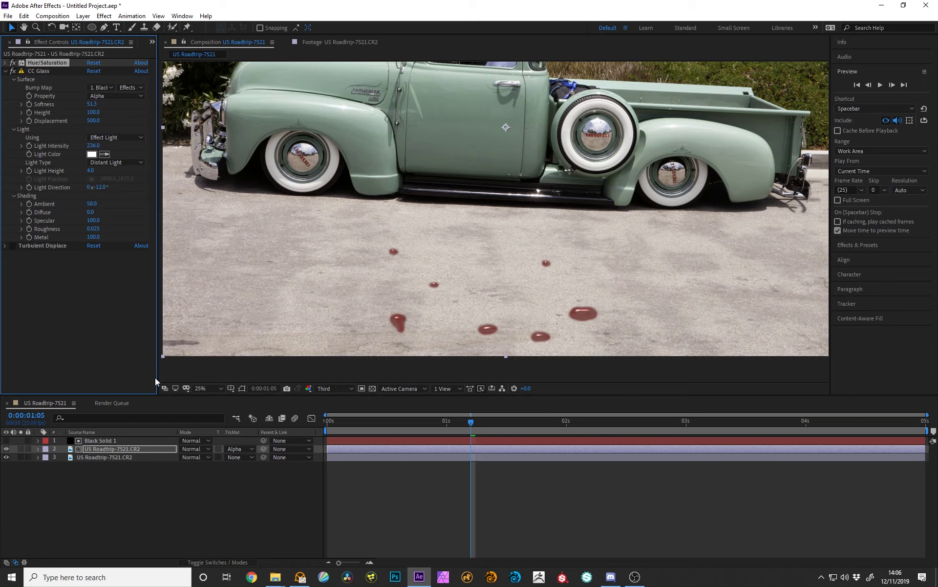
- Toggle Black Solid 1's Fast Box Blur off and on to compare the droplets, and adjust its Blur Radius
{"action": "left_click", "coordinate": [116, 441]}
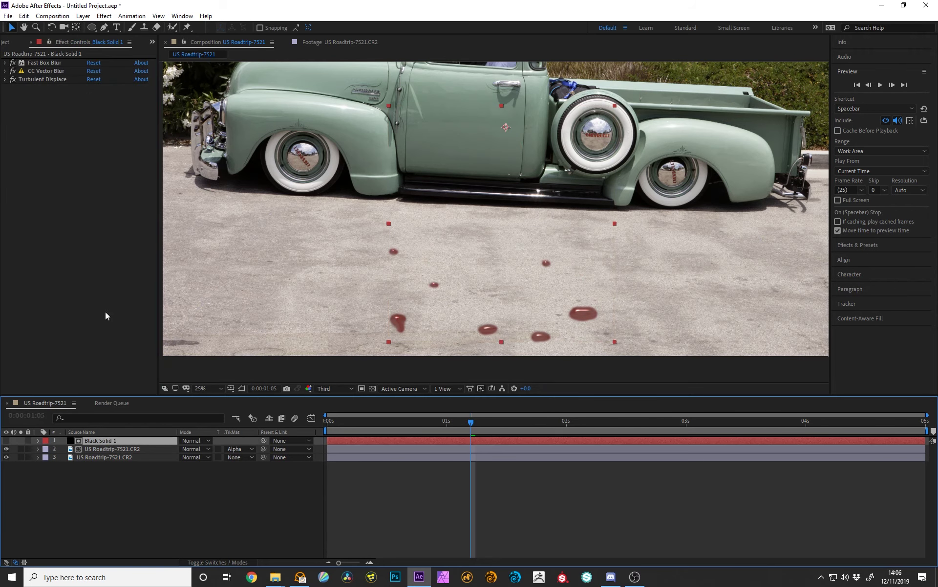
{"action": "left_click", "coordinate": [12, 63]}
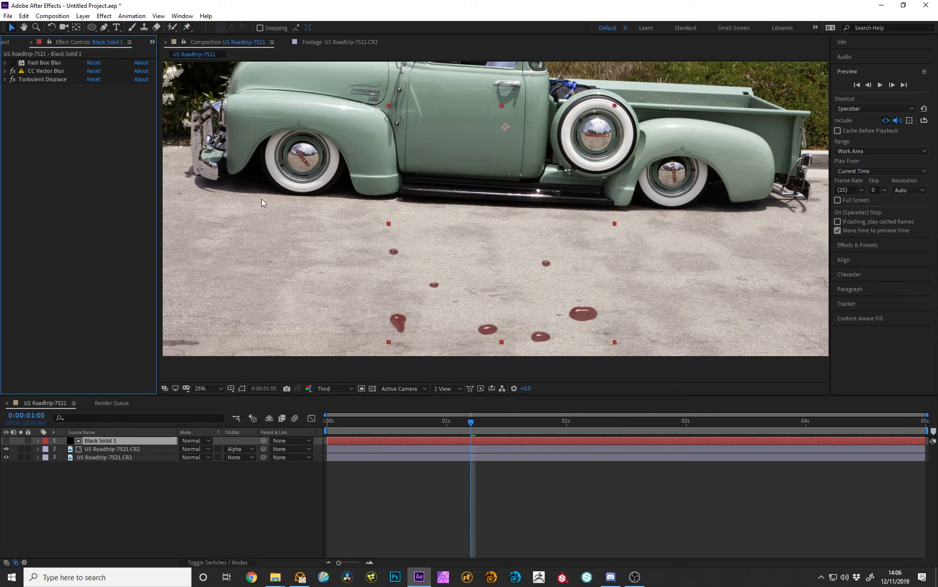
{"action": "left_click", "coordinate": [6, 63]}
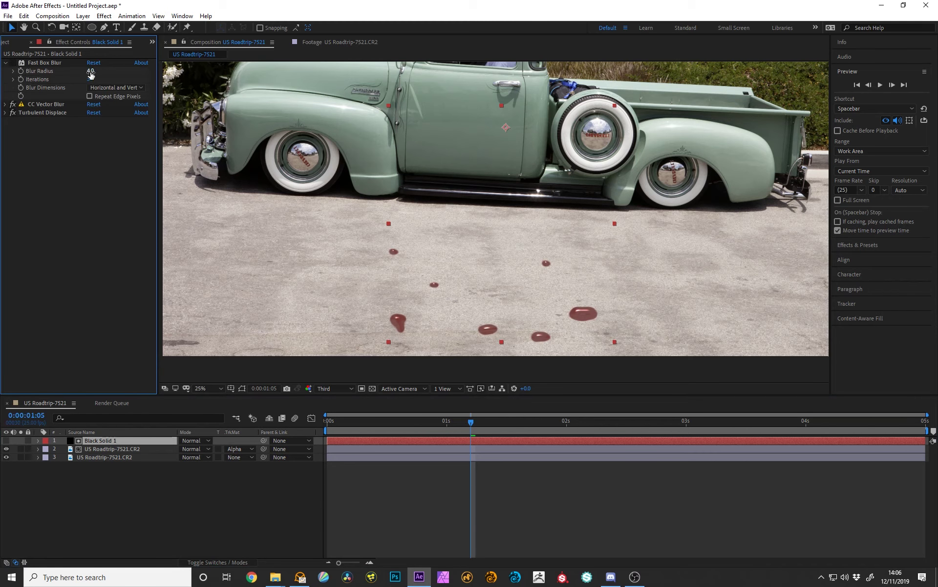
{"action": "left_click_drag", "start_coordinate": [89, 71], "coordinate": [88, 71]}
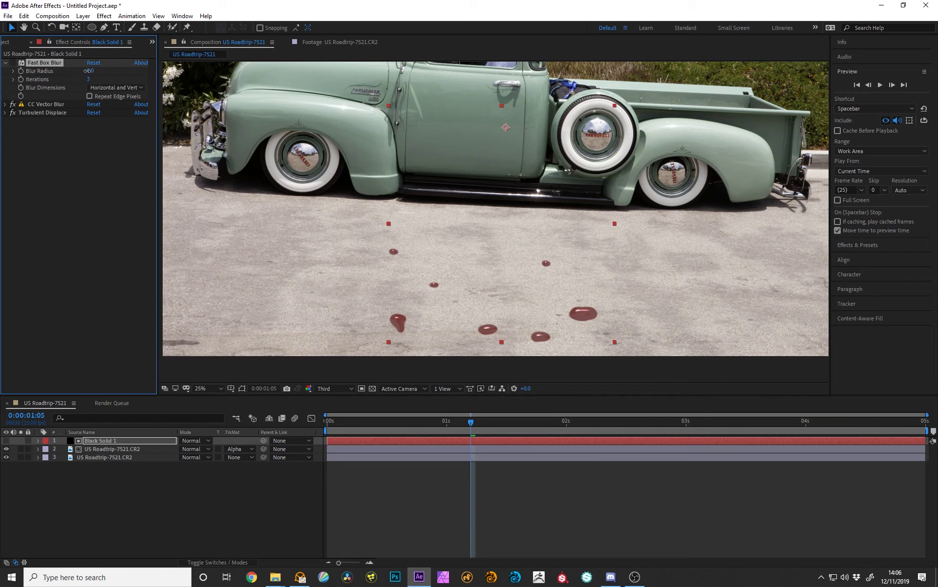
{"action": "left_click", "coordinate": [12, 63]}
{"action": "left_click_drag", "start_coordinate": [91, 72], "coordinate": [91, 73]}
{"action": "left_click", "coordinate": [6, 62]}
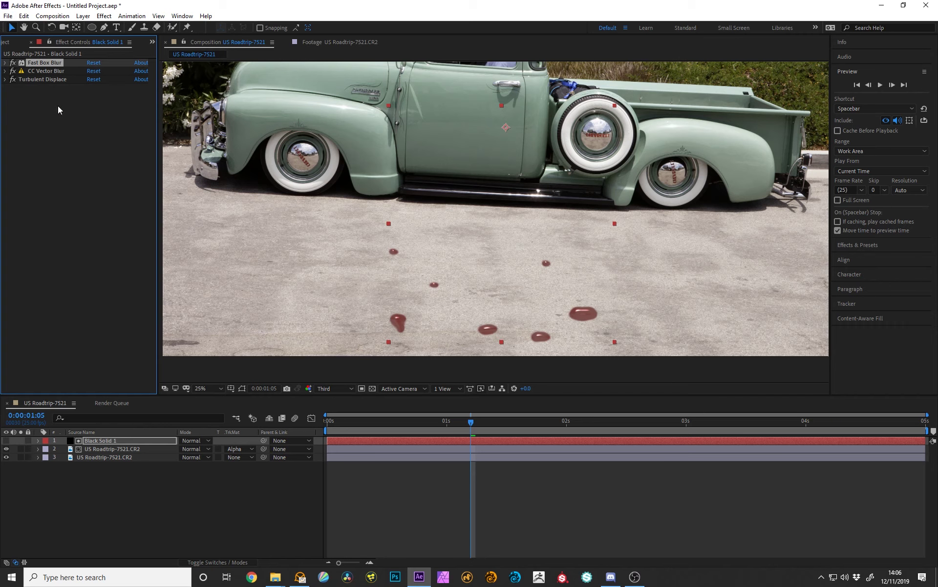
- Enable Turbulent Displace on layer 2 and scrub between 2:09 and 2:22 to check the merging droplets
{"action": "left_click_drag", "start_coordinate": [472, 426], "coordinate": [672, 435]}
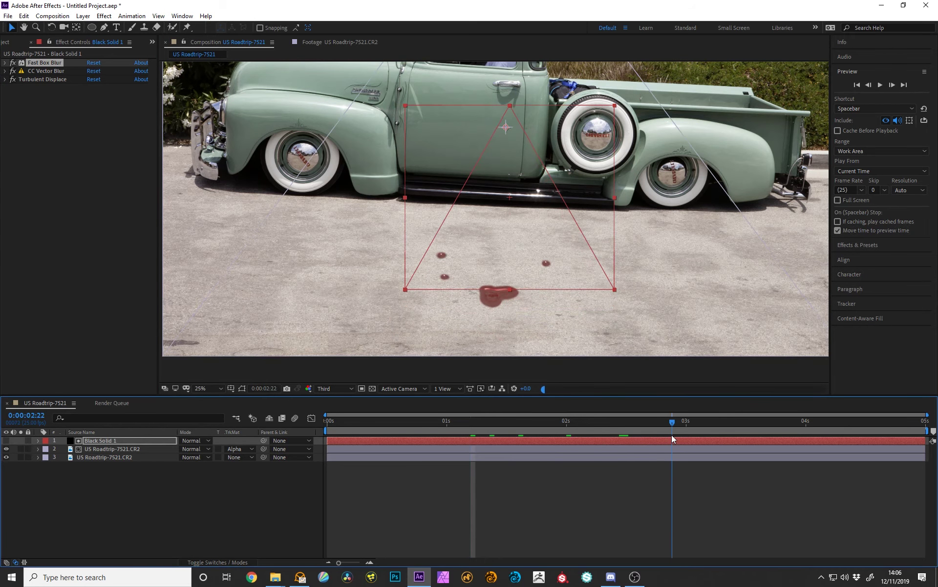
{"action": "left_click", "coordinate": [127, 449]}
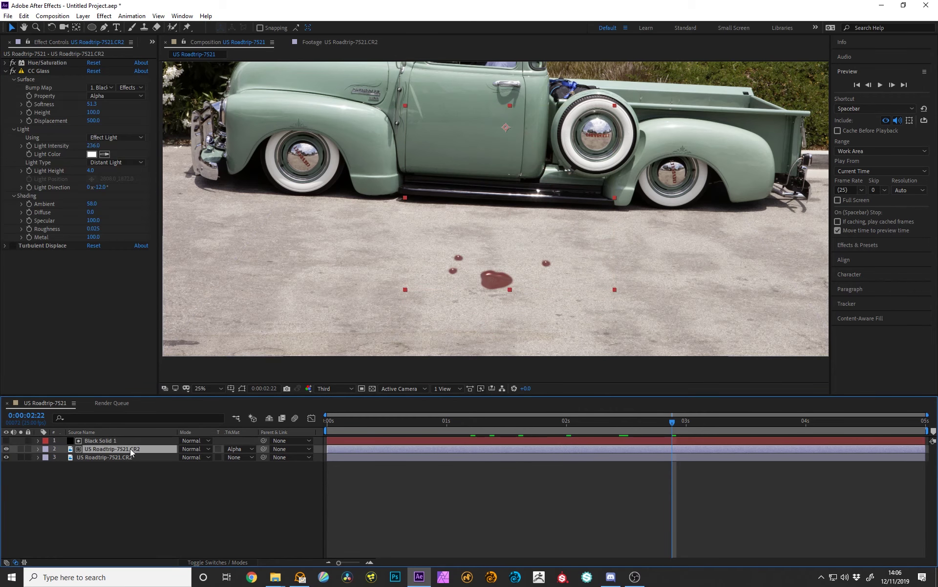
{"action": "left_click", "coordinate": [5, 71]}
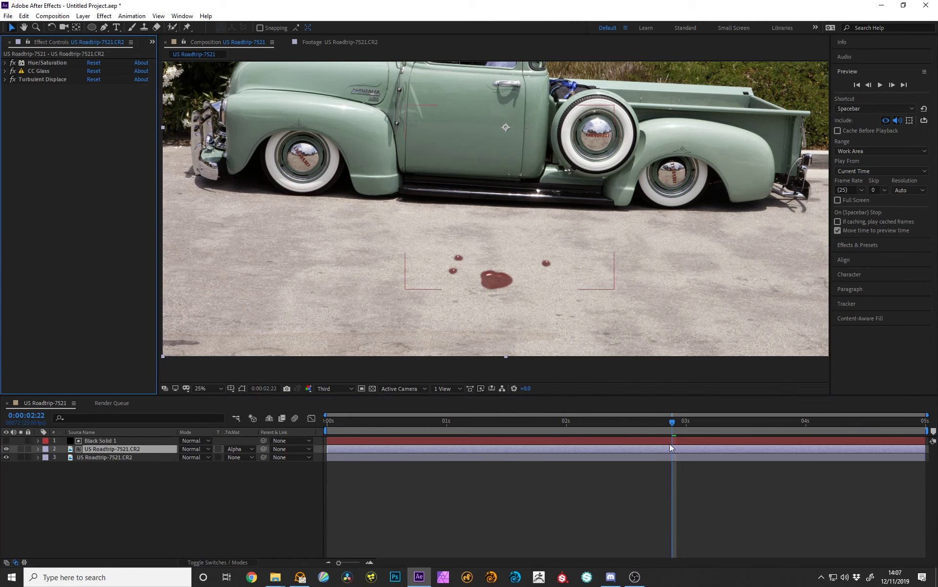
{"action": "left_click_drag", "start_coordinate": [671, 421], "coordinate": [609, 420]}
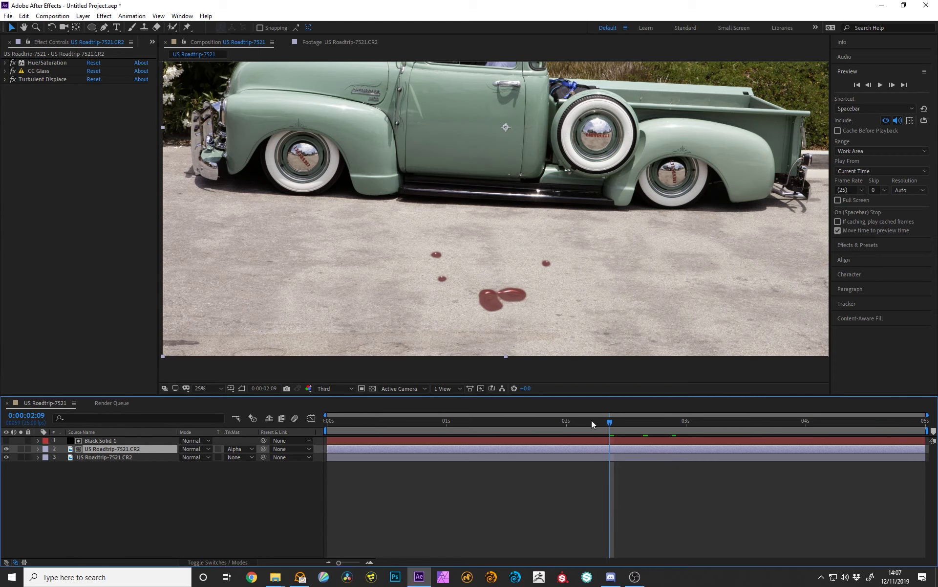
{"action": "left_click_drag", "start_coordinate": [611, 423], "coordinate": [664, 437]}
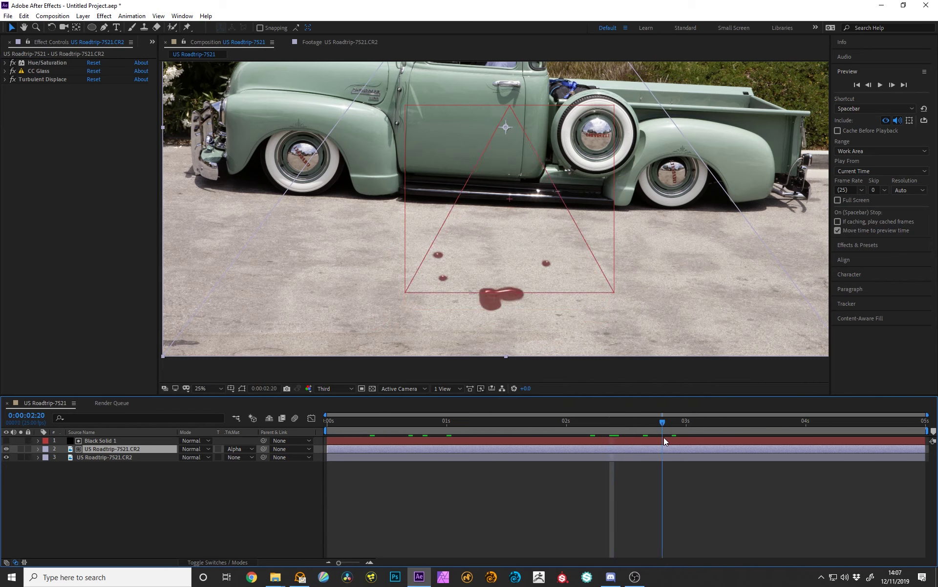
- Set layer 2's Turbulent Displace Amount to 6 and Size to 30
{"action": "left_click", "coordinate": [6, 79]}
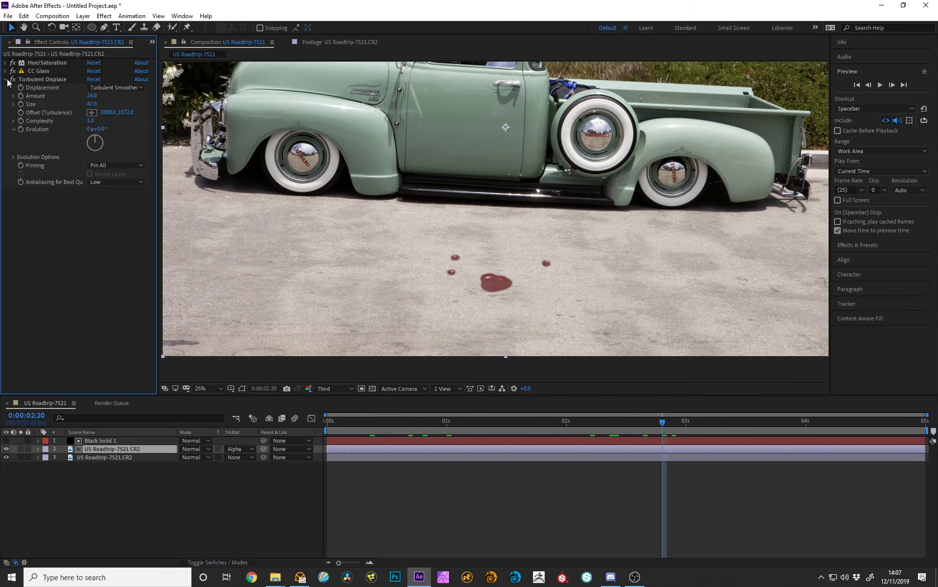
{"action": "mouse_move", "coordinate": [96, 104]}
{"action": "left_mouse_down"}
{"action": "mouse_move", "coordinate": [110, 104]}
{"action": "mouse_move", "coordinate": [81, 105]}
{"action": "mouse_move", "coordinate": [137, 96]}
{"action": "mouse_move", "coordinate": [75, 100]}
{"action": "mouse_move", "coordinate": [83, 100]}
{"action": "left_mouse_up"}
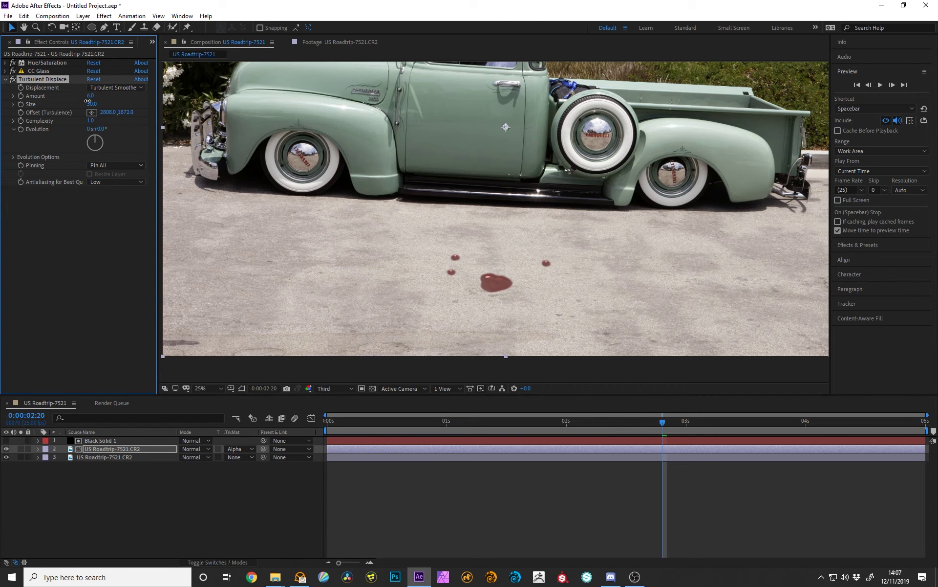
{"action": "left_click", "coordinate": [5, 79]}
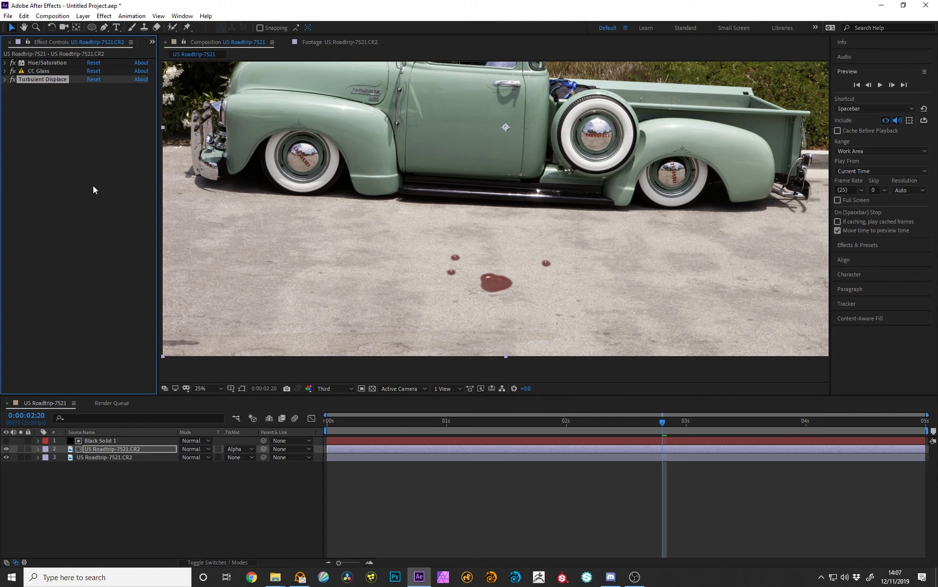
- Reveal layer 2's layer styles, review the available styles and enable its Drop Shadow
{"action": "left_click", "coordinate": [38, 448]}
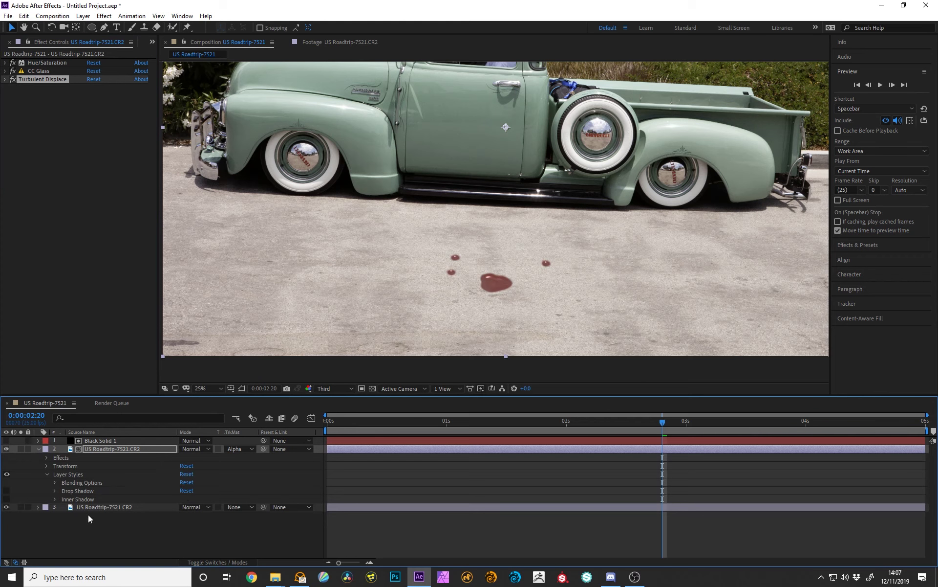
{"action": "right_click", "coordinate": [115, 450]}
{"action": "mouse_move", "coordinate": [186, 310]}
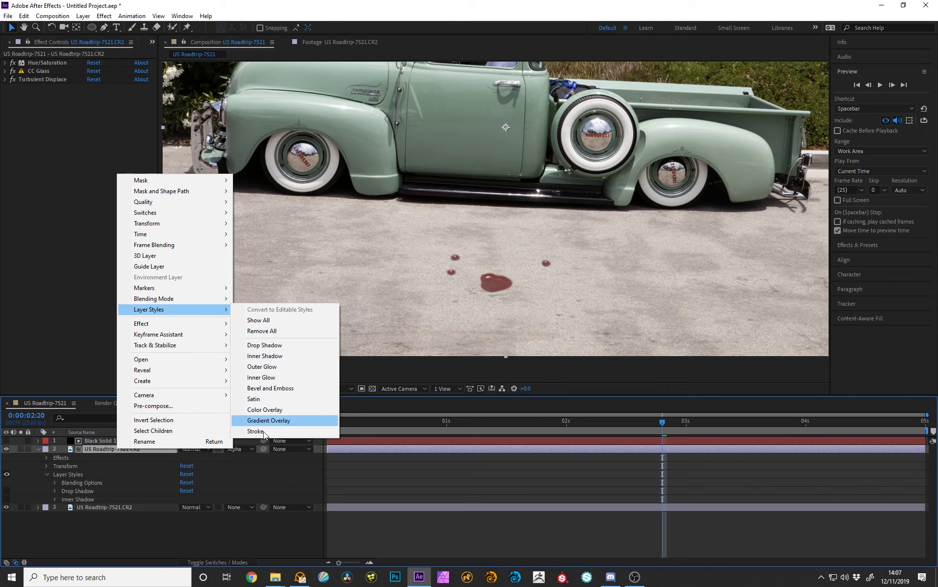
{"action": "left_click", "coordinate": [152, 539]}
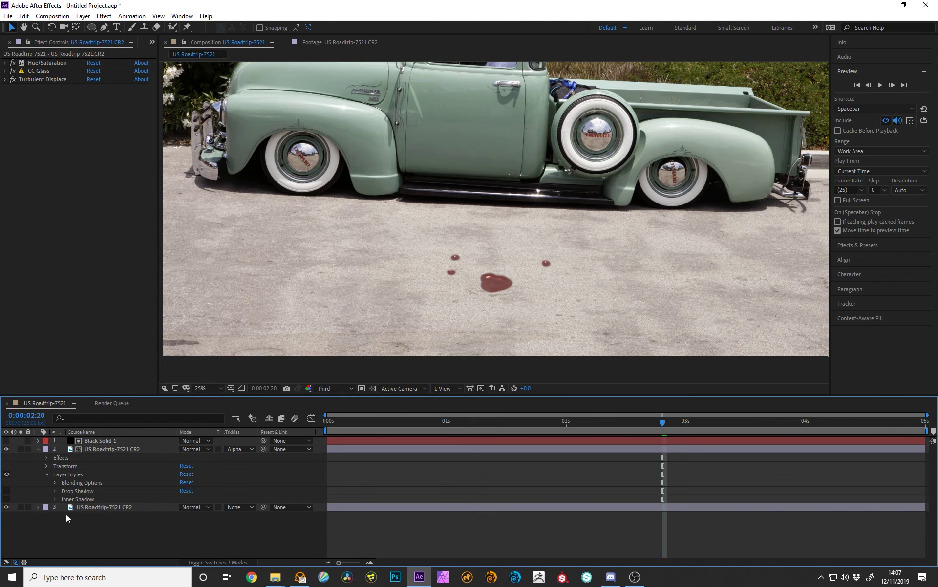
{"action": "left_click", "coordinate": [55, 490]}
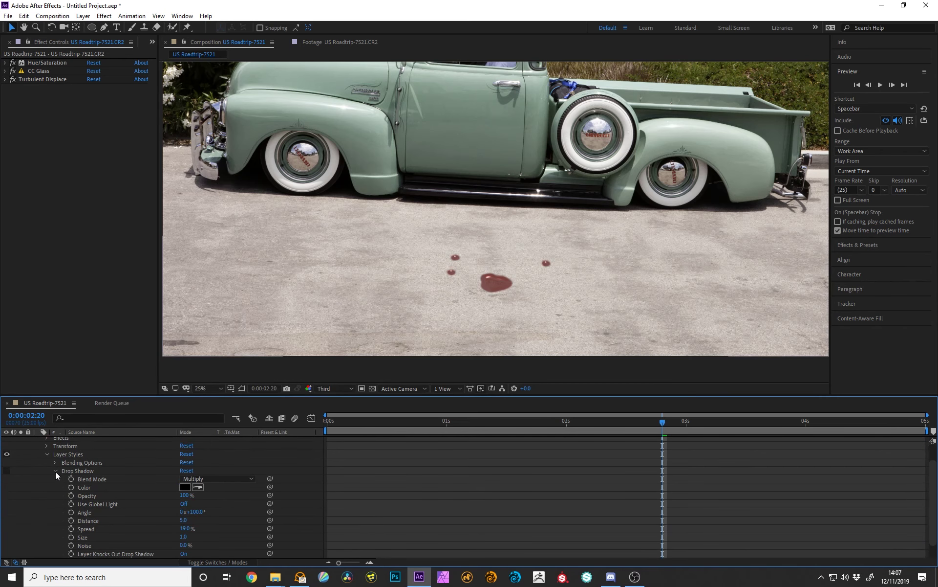
{"action": "left_click", "coordinate": [54, 471]}
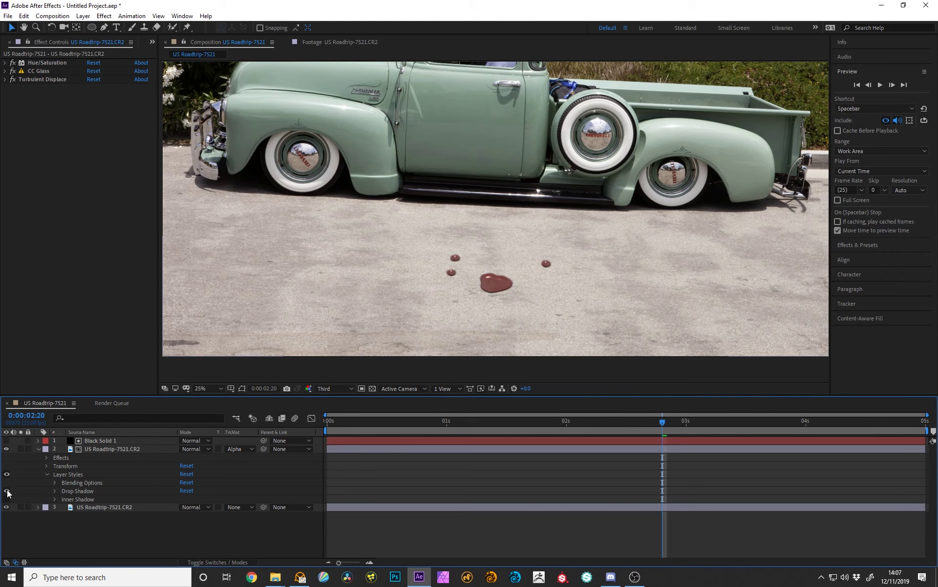
{"action": "left_click", "coordinate": [54, 491]}
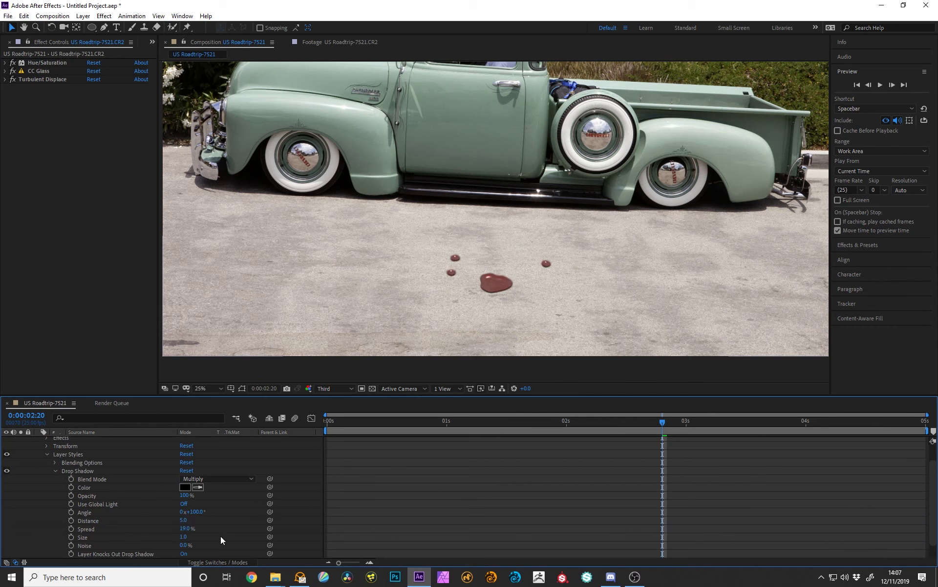
- Set the Drop Shadow's Spread to 0%, Size to 14 and Opacity to 86%
{"action": "left_click_drag", "start_coordinate": [183, 537], "coordinate": [175, 530]}
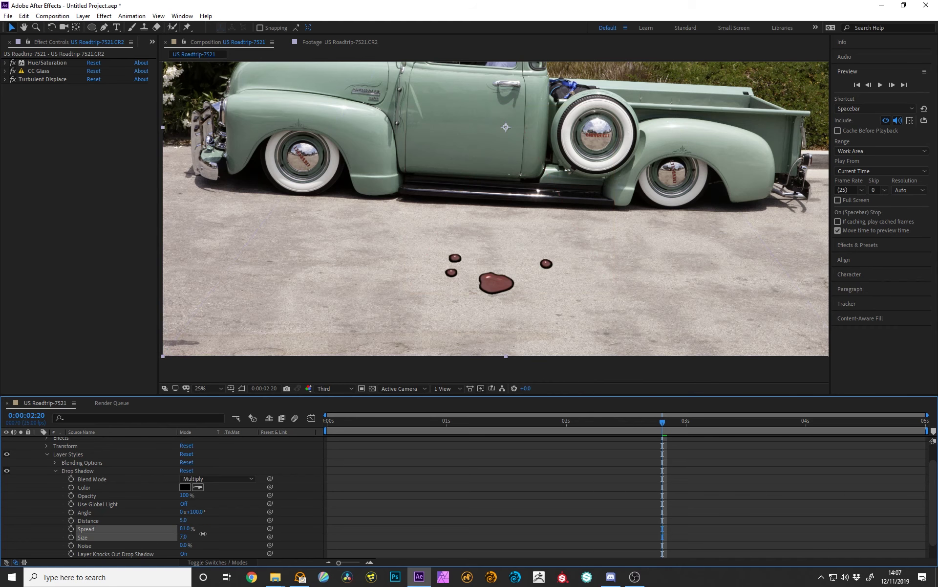
{"action": "mouse_move", "coordinate": [182, 537]}
{"action": "left_mouse_down"}
{"action": "mouse_move", "coordinate": [196, 537]}
{"action": "mouse_move", "coordinate": [186, 538]}
{"action": "left_mouse_up"}
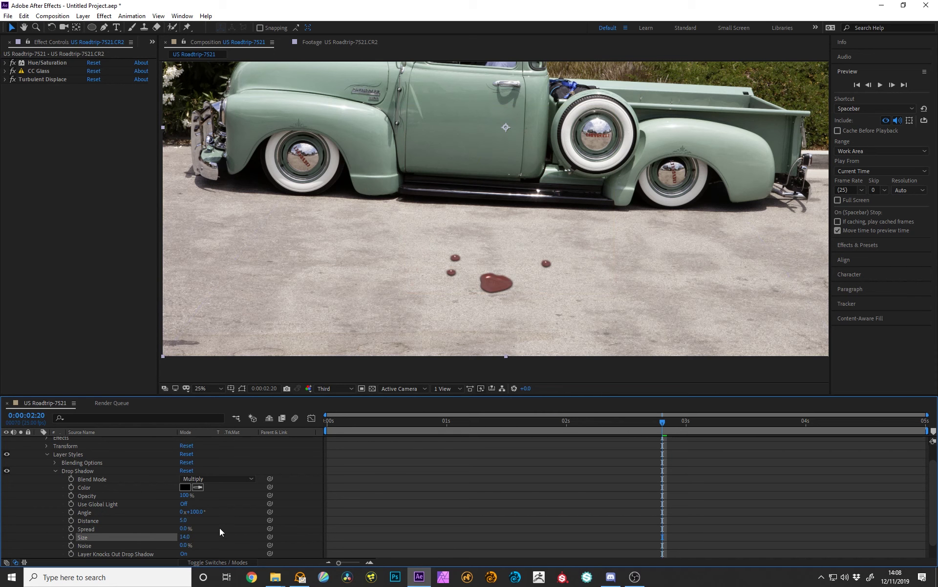
{"action": "mouse_move", "coordinate": [185, 495]}
{"action": "left_mouse_down"}
{"action": "mouse_move", "coordinate": [155, 498]}
{"action": "mouse_move", "coordinate": [183, 503]}
{"action": "left_mouse_up"}
{"action": "left_click", "coordinate": [183, 504]}
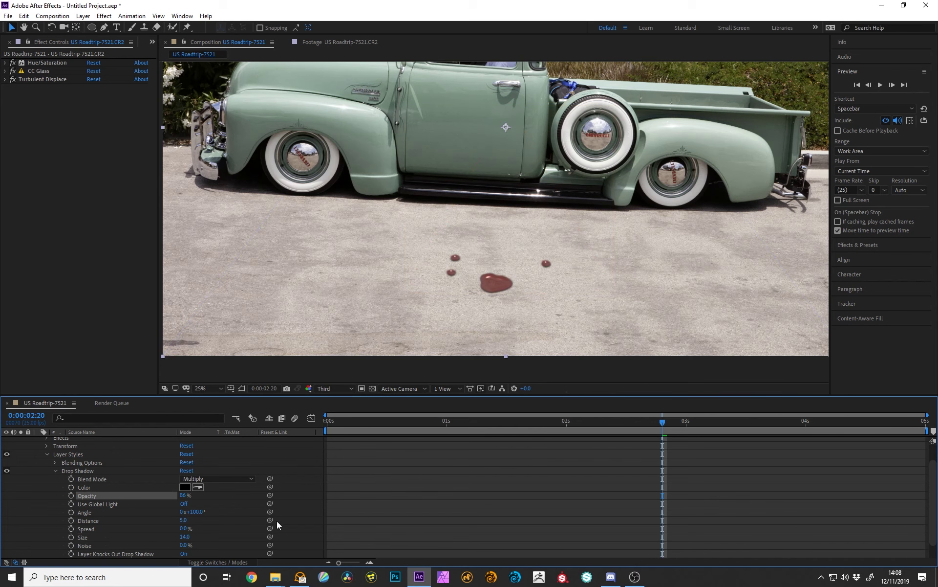
{"action": "left_click", "coordinate": [55, 471]}
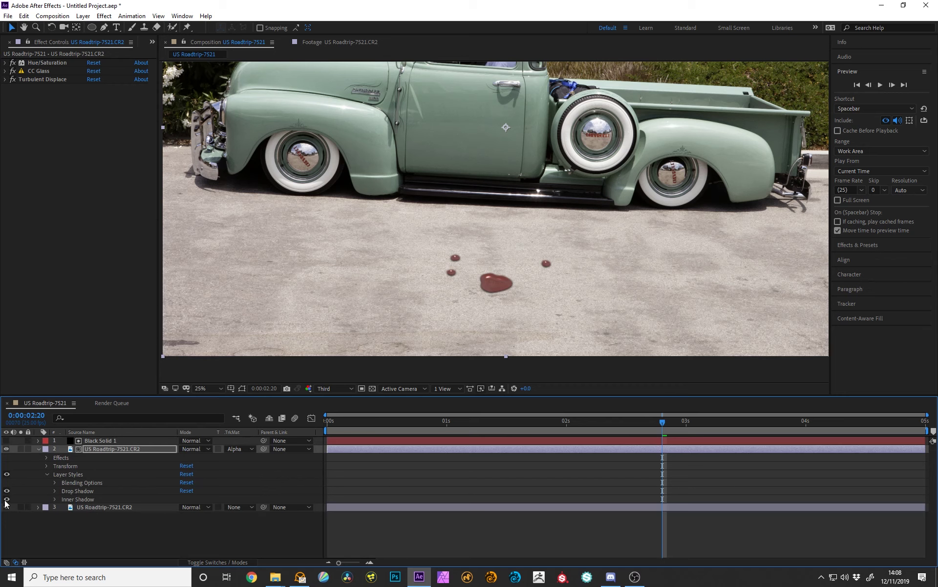
- Enable layer 2's Inner Shadow and set its Opacity to 38%, Choke to 1% and Distance to 4
{"action": "left_click", "coordinate": [55, 499]}
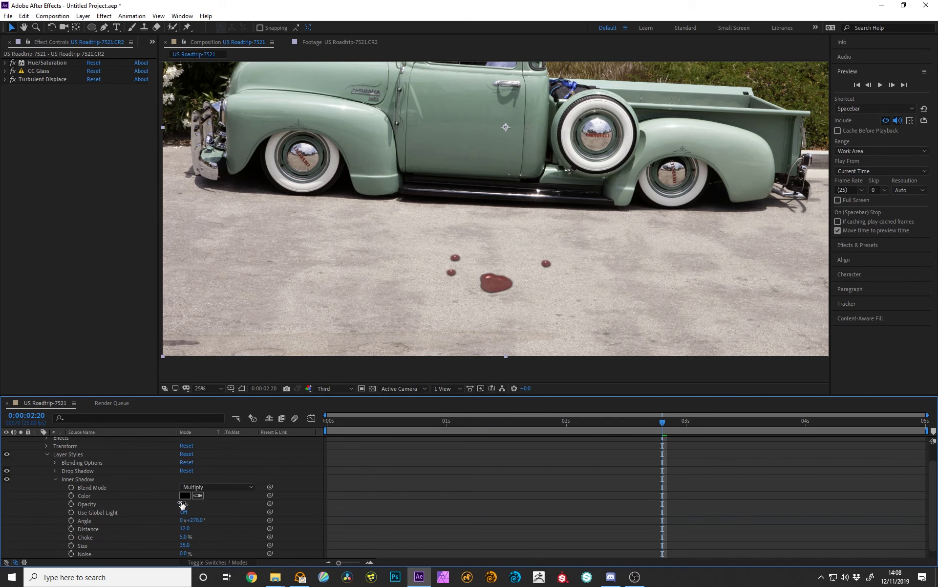
{"action": "left_click_drag", "start_coordinate": [182, 505], "coordinate": [209, 503]}
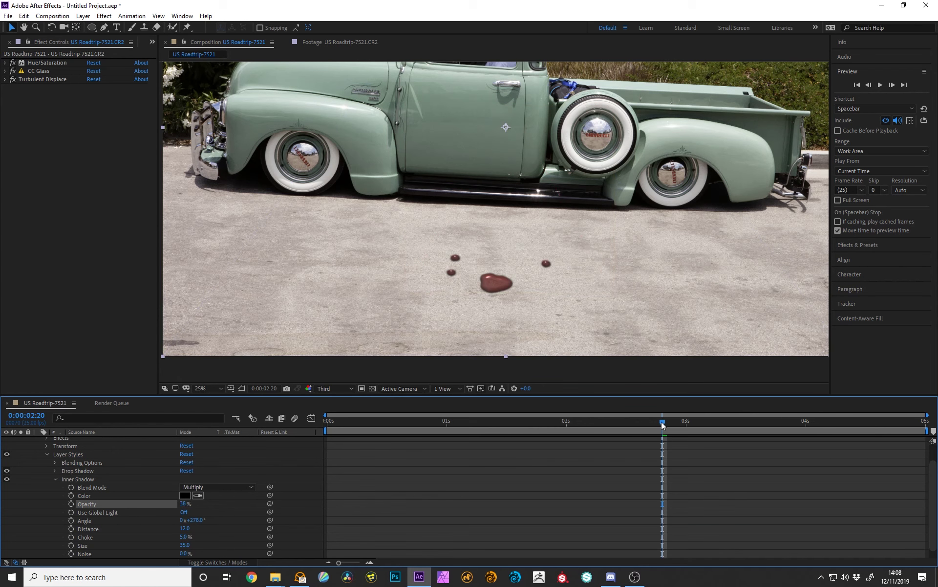
{"action": "left_click_drag", "start_coordinate": [663, 424], "coordinate": [482, 438]}
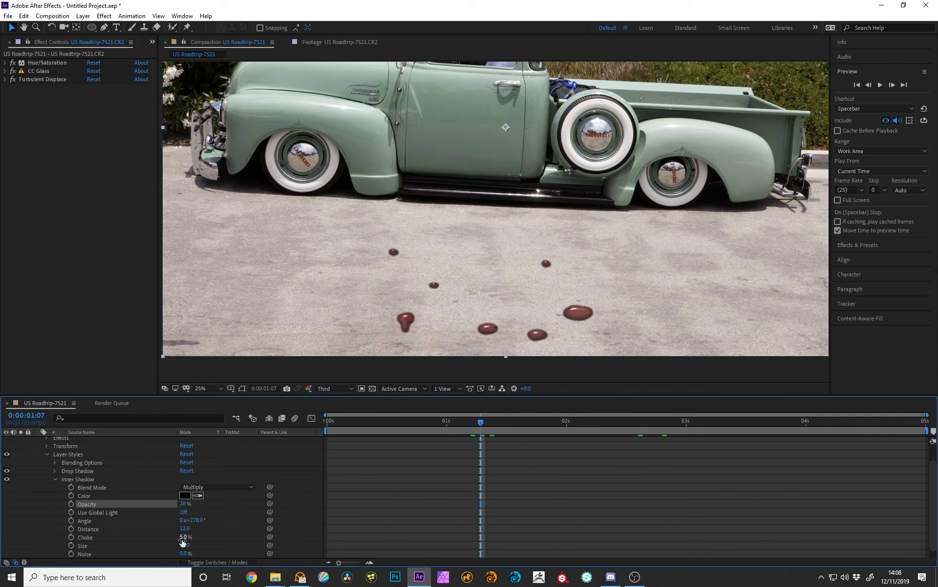
{"action": "left_click_drag", "start_coordinate": [182, 538], "coordinate": [181, 528]}
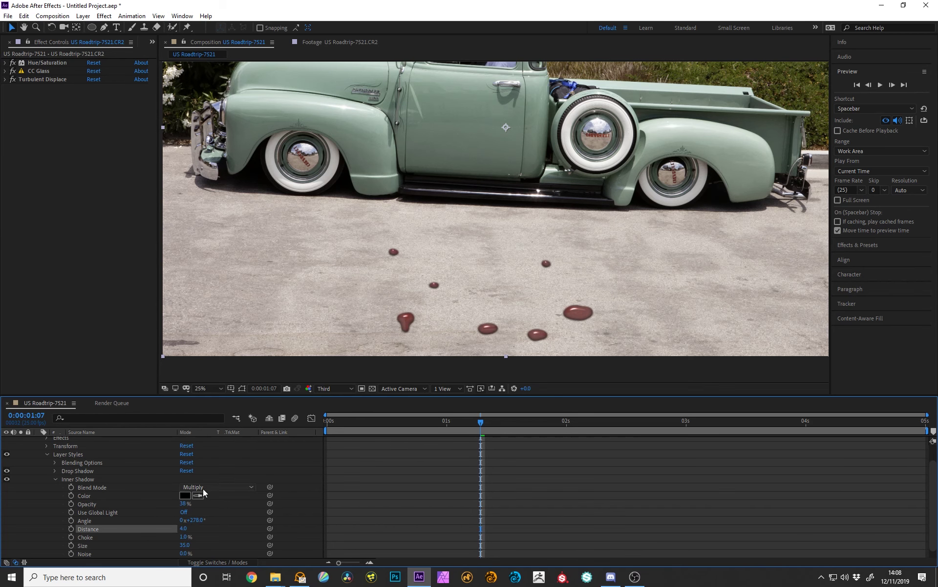
- Switch the Inner Shadow to the Overlay blend mode with a lower Opacity, and preview the animation from the start
{"action": "left_click", "coordinate": [204, 488]}
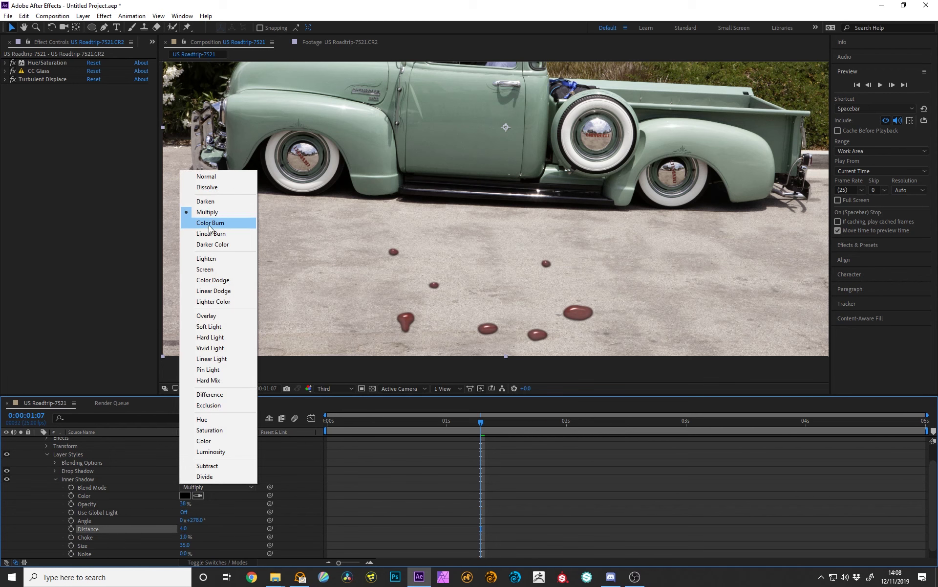
{"action": "left_click", "coordinate": [218, 317]}
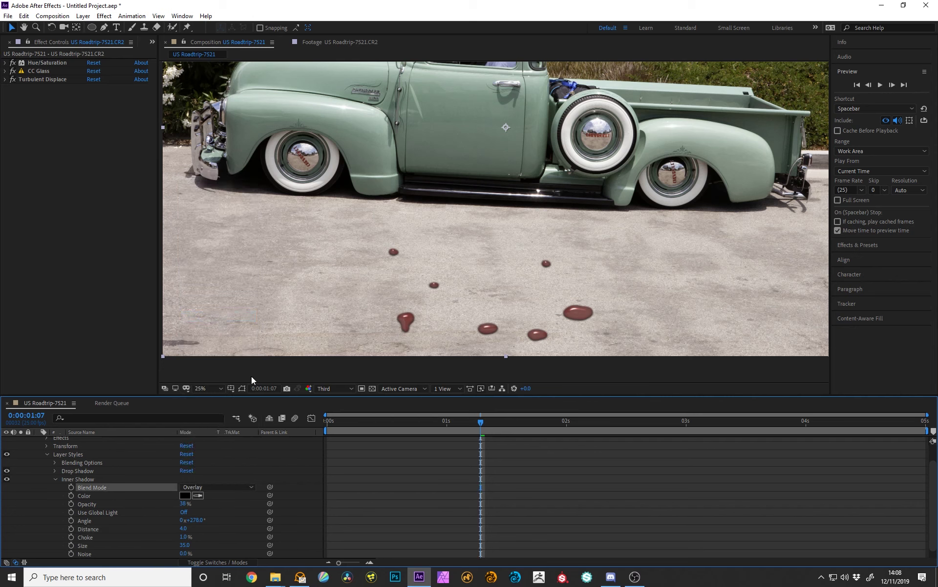
{"action": "left_click_drag", "start_coordinate": [183, 503], "coordinate": [172, 505]}
{"action": "left_click_drag", "start_coordinate": [480, 425], "coordinate": [267, 442]}
{"action": "left_click", "coordinate": [882, 85]}
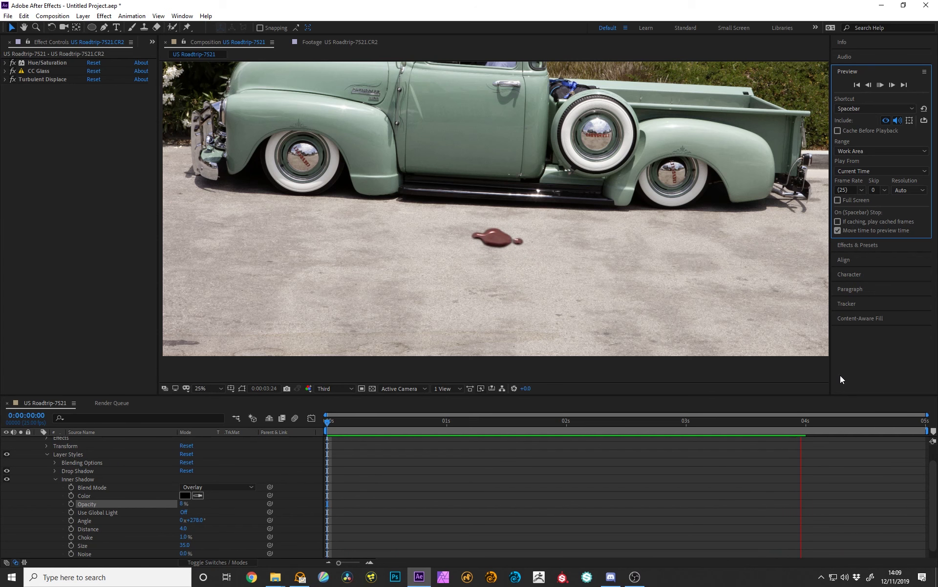
- Enable motion blur for Black Solid 1, layer 2 and the composition, and preview the animation from the start
{"action": "scroll", "coordinate": [254, 504], "scroll_direction": "up", "scroll_amount": 2}
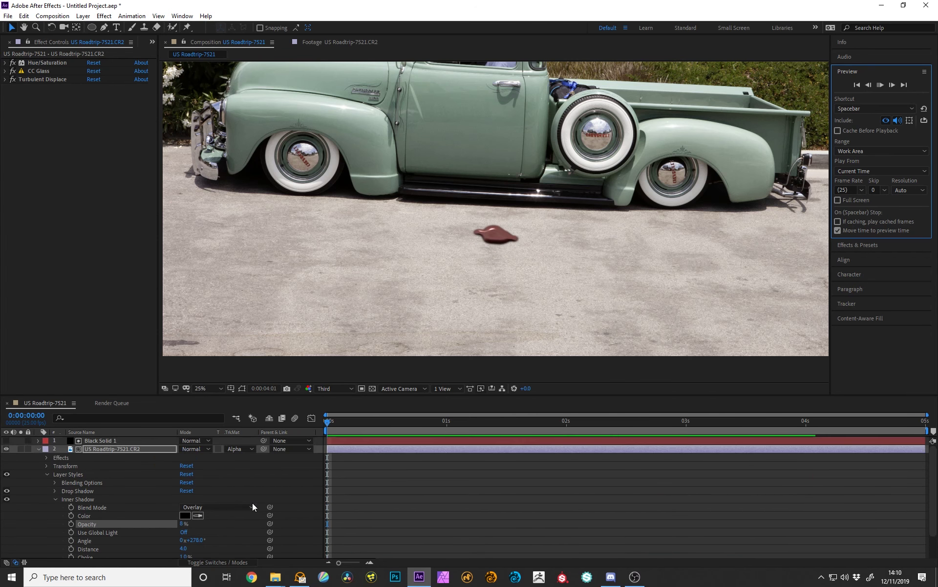
{"action": "left_click", "coordinate": [38, 448]}
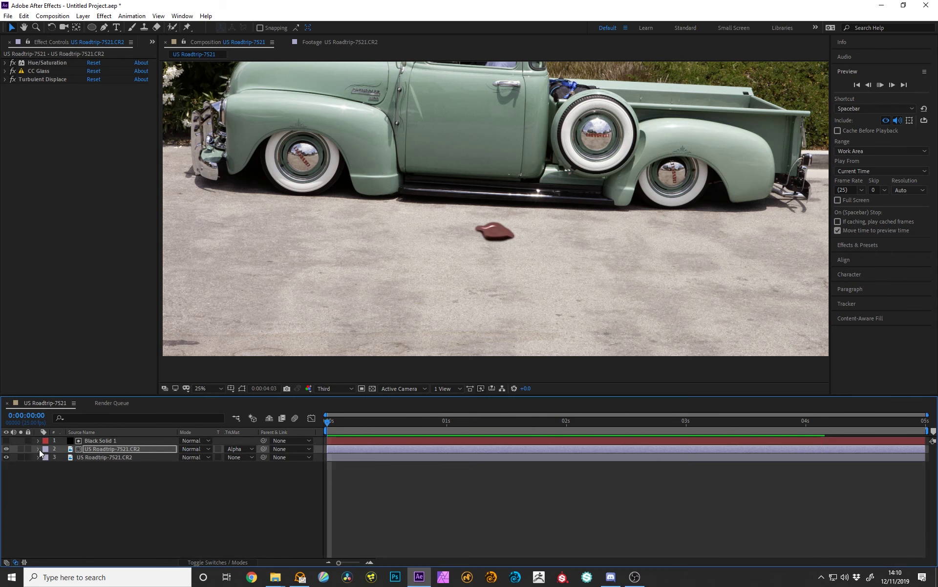
{"action": "left_click", "coordinate": [230, 562]}
{"action": "left_click", "coordinate": [219, 450]}
{"action": "left_click", "coordinate": [219, 442]}
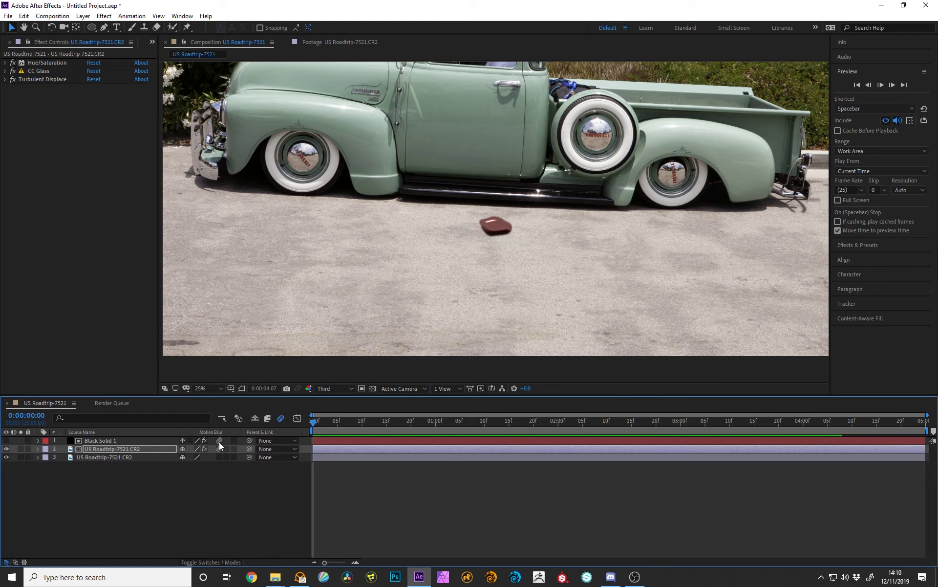
{"action": "left_click", "coordinate": [280, 418]}
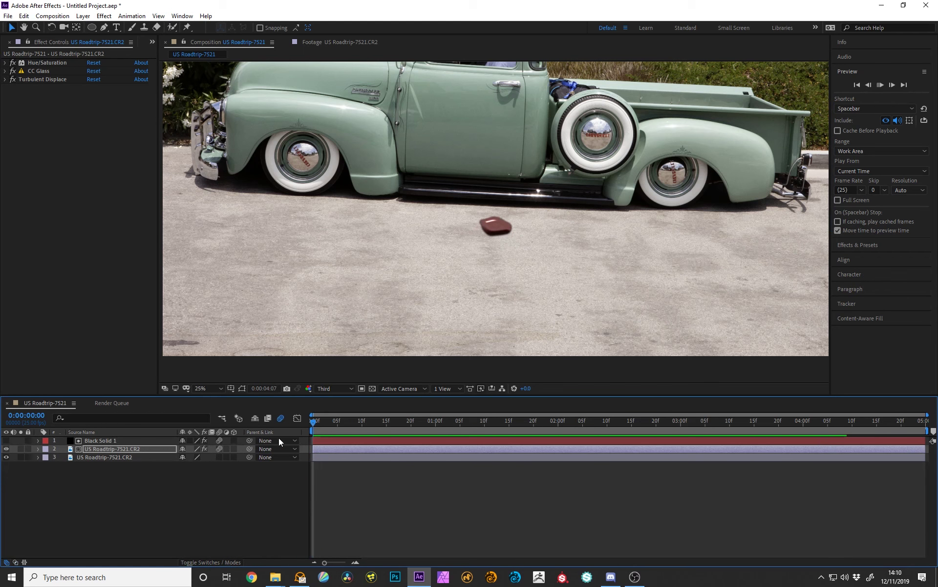
{"action": "left_click", "coordinate": [881, 85]}
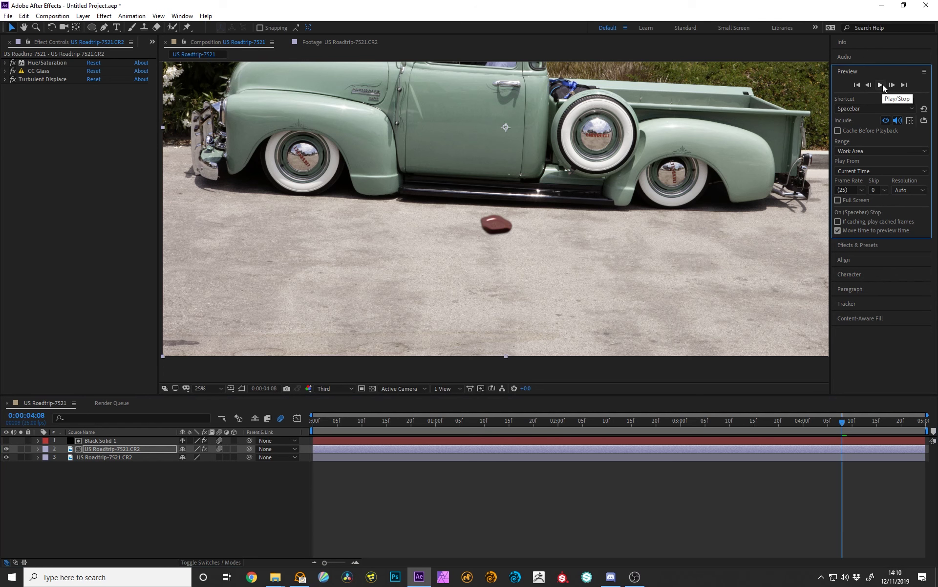
{"action": "left_click", "coordinate": [883, 84]}
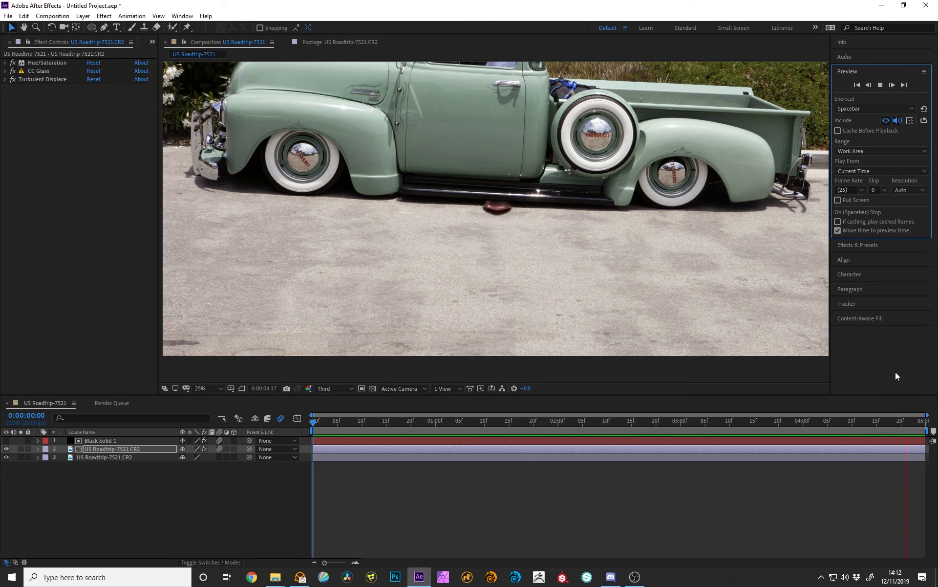